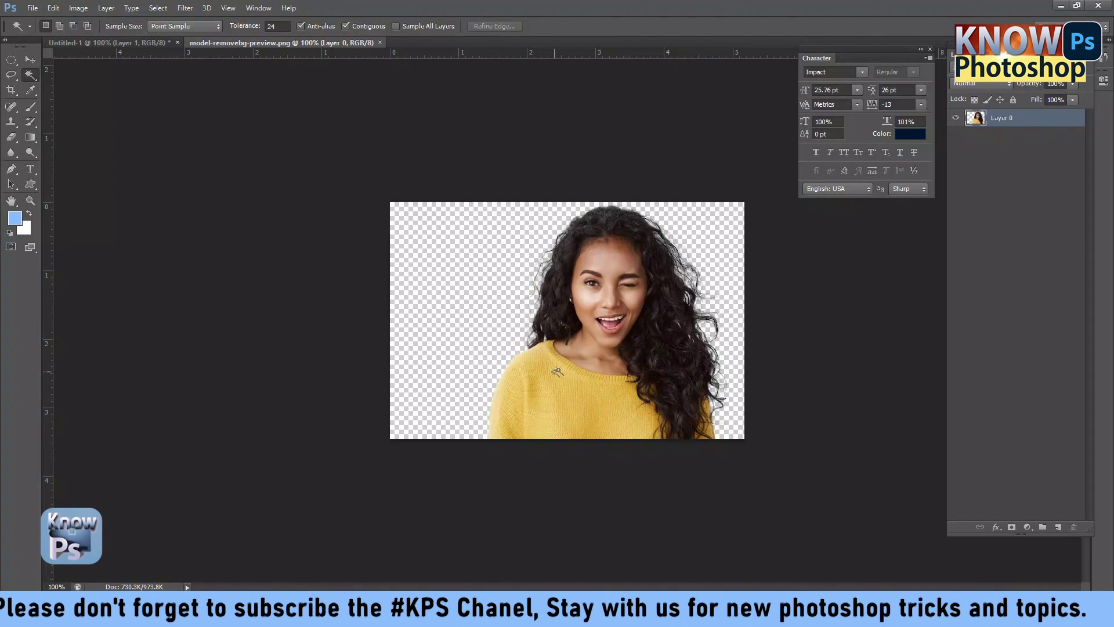
Step: Add a new layer and sample the sweater's yellow (#eec764) as the foreground colour
{"action": "left_click", "coordinate": [1060, 526]}
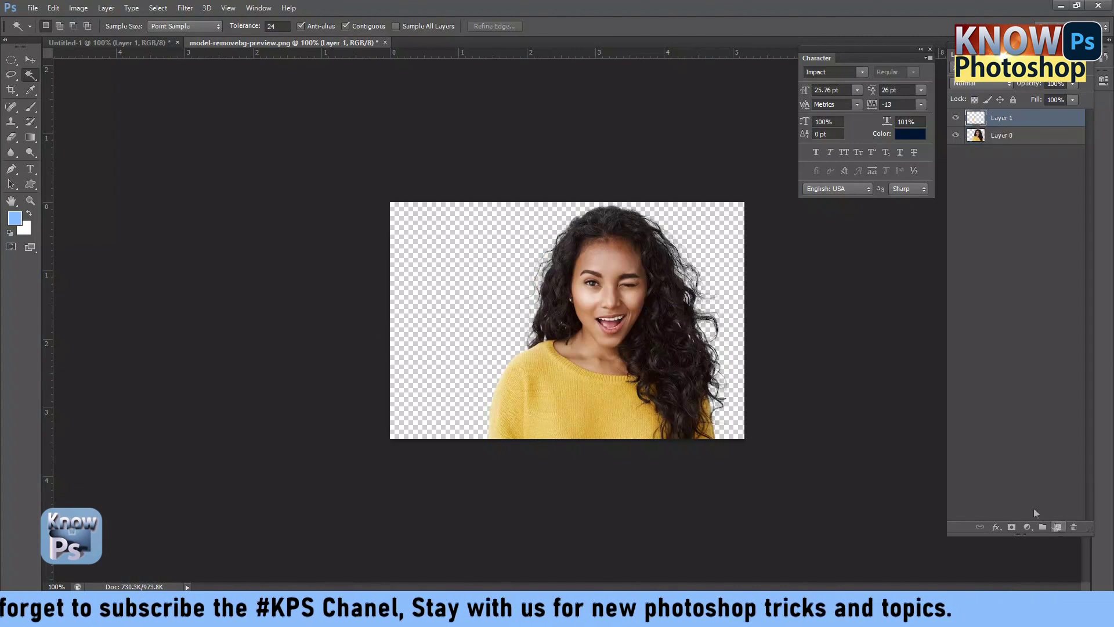
{"action": "left_click", "coordinate": [17, 218]}
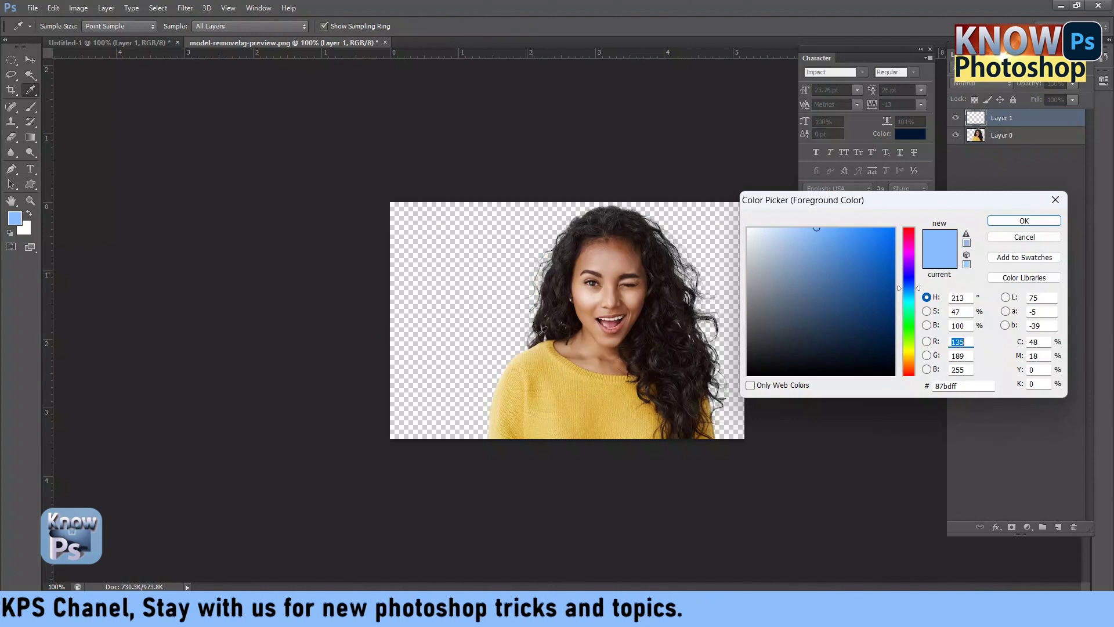
{"action": "left_click", "coordinate": [578, 399]}
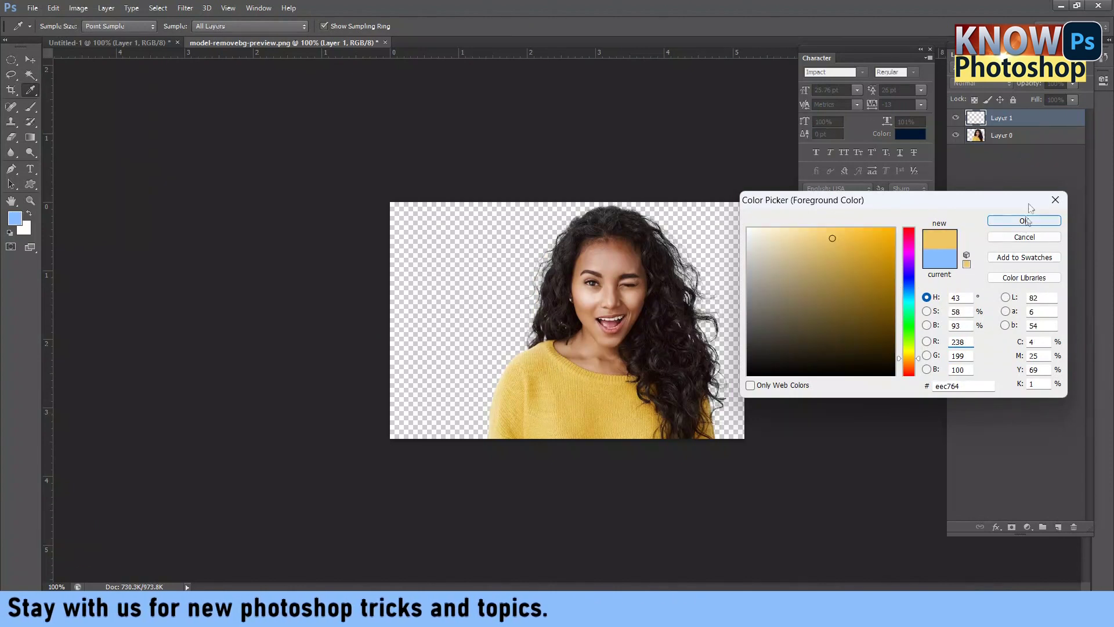
{"action": "left_click", "coordinate": [1022, 224]}
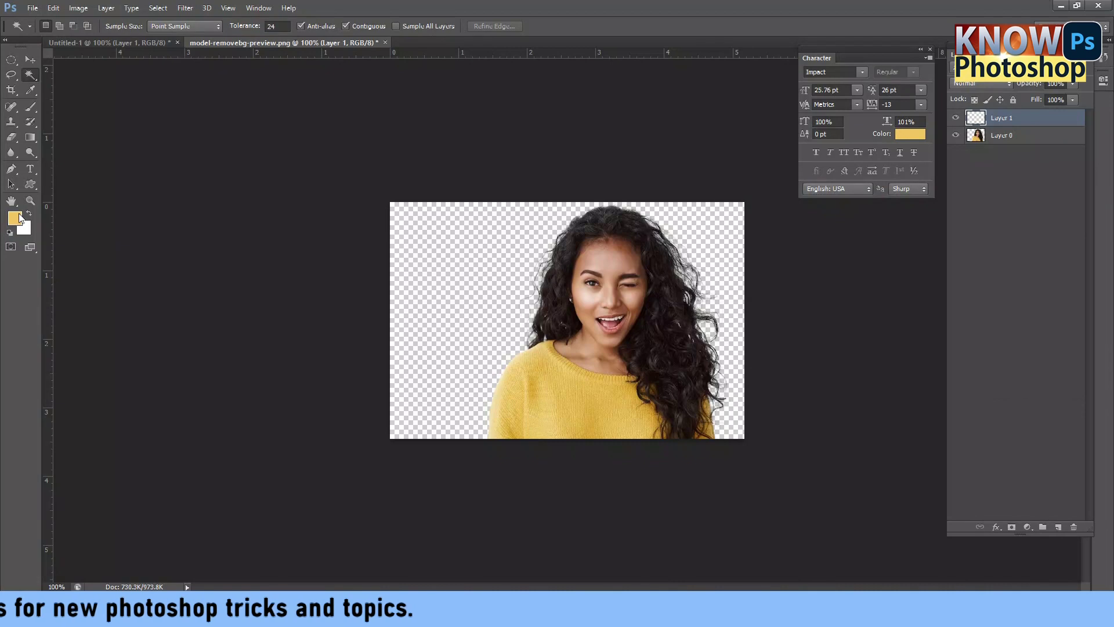
Step: Fill the new layer with the yellow and move the photo layer above it
{"action": "key", "text": "ctrl+BackSpace"}
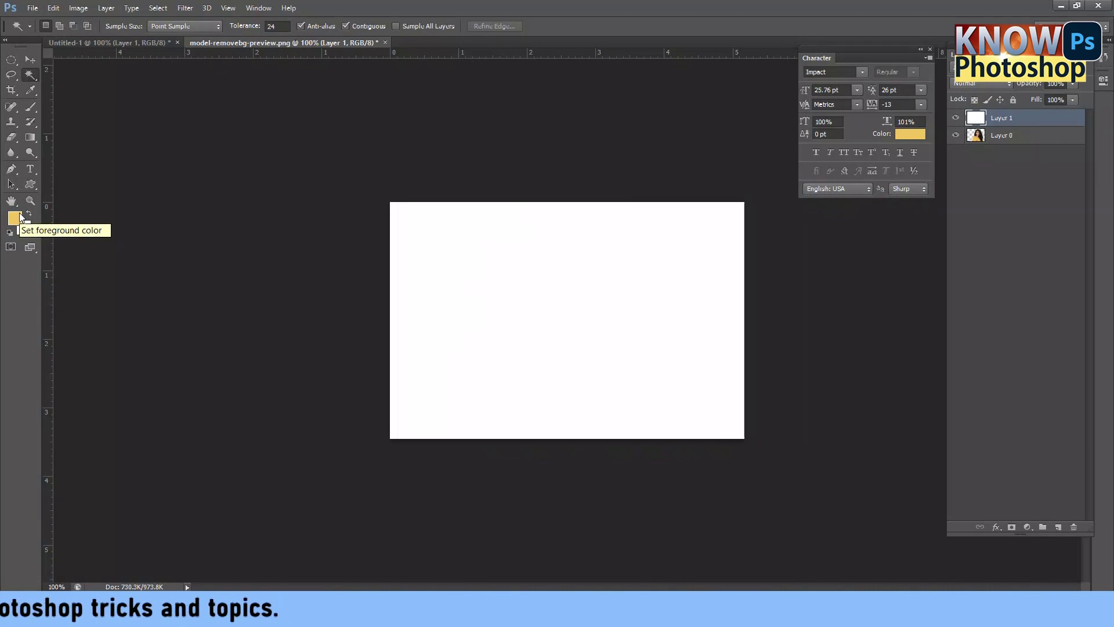
{"action": "key", "text": "alt+BackSpace"}
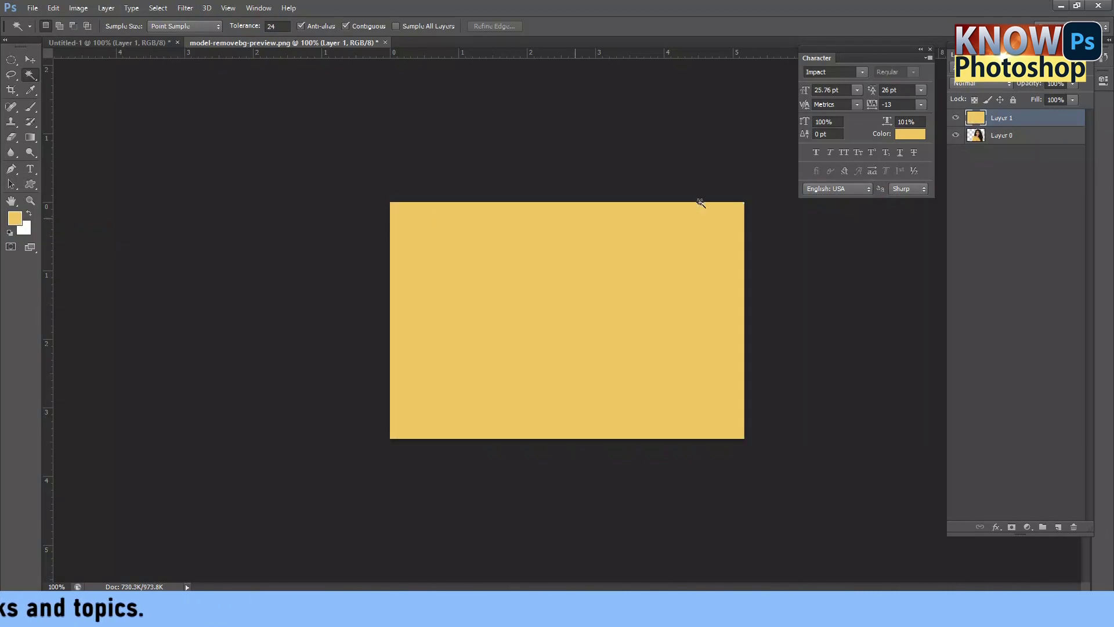
{"action": "left_click_drag", "start_coordinate": [1017, 134], "coordinate": [999, 111]}
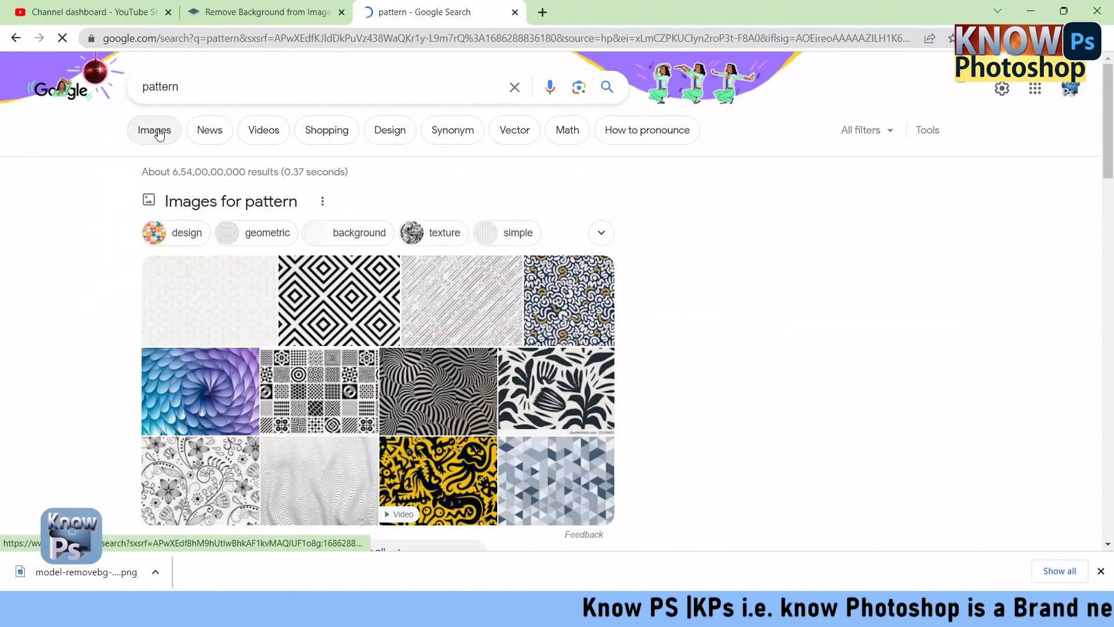
Step: Copy Vecteezy's wavy-line image from Google Images 'pattern' results, then go back to Photoshop
{"action": "left_click", "coordinate": [160, 133]}
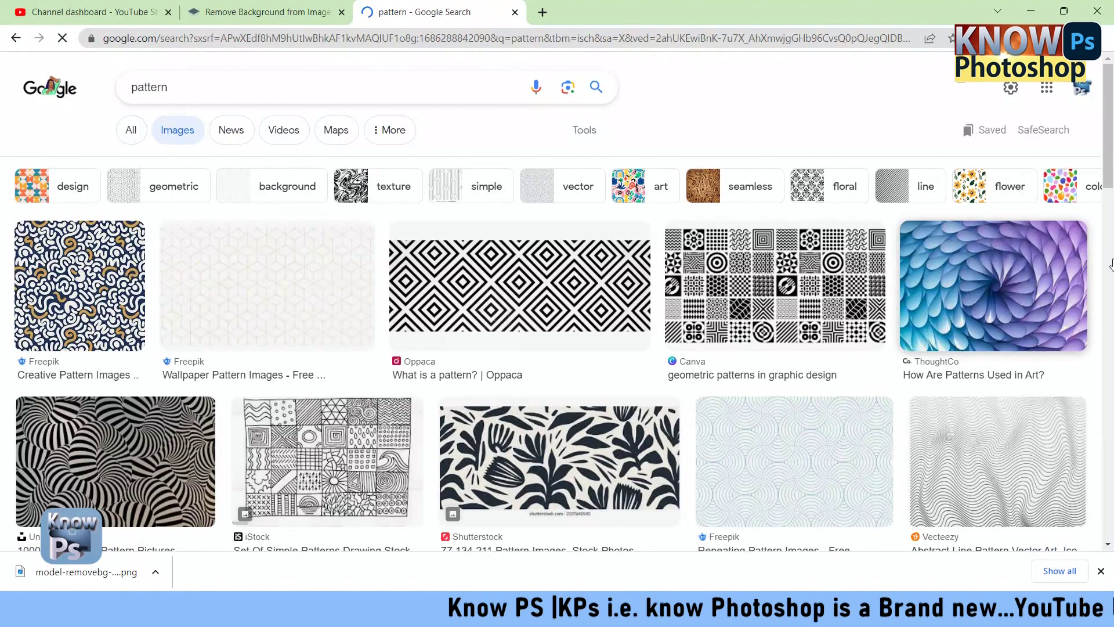
{"action": "left_click_drag", "start_coordinate": [1106, 152], "coordinate": [1112, 220]}
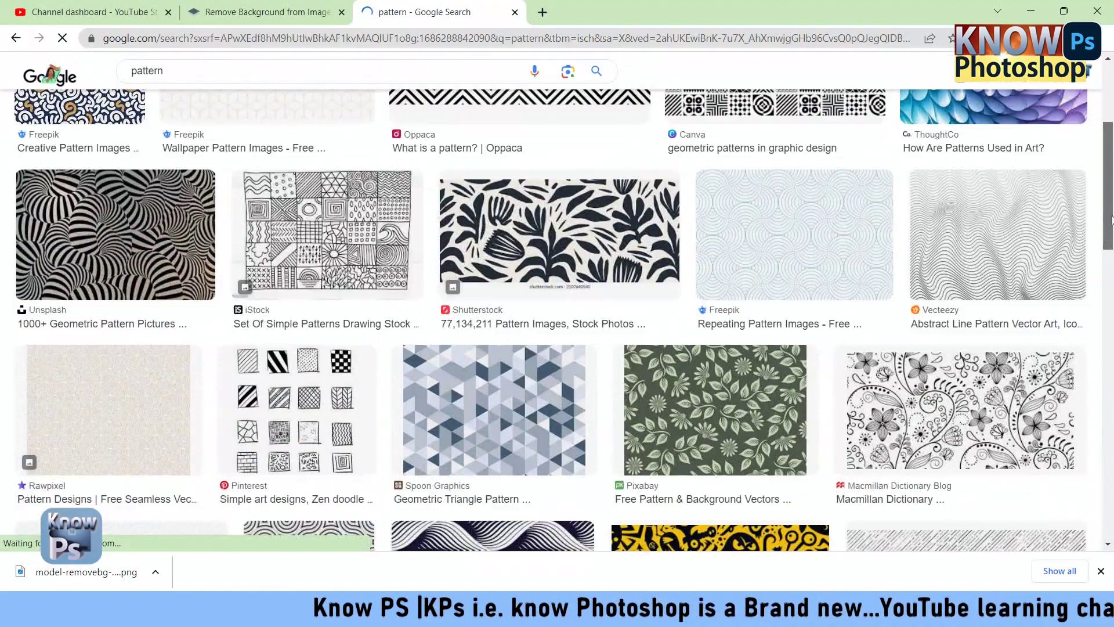
{"action": "left_click", "coordinate": [989, 226]}
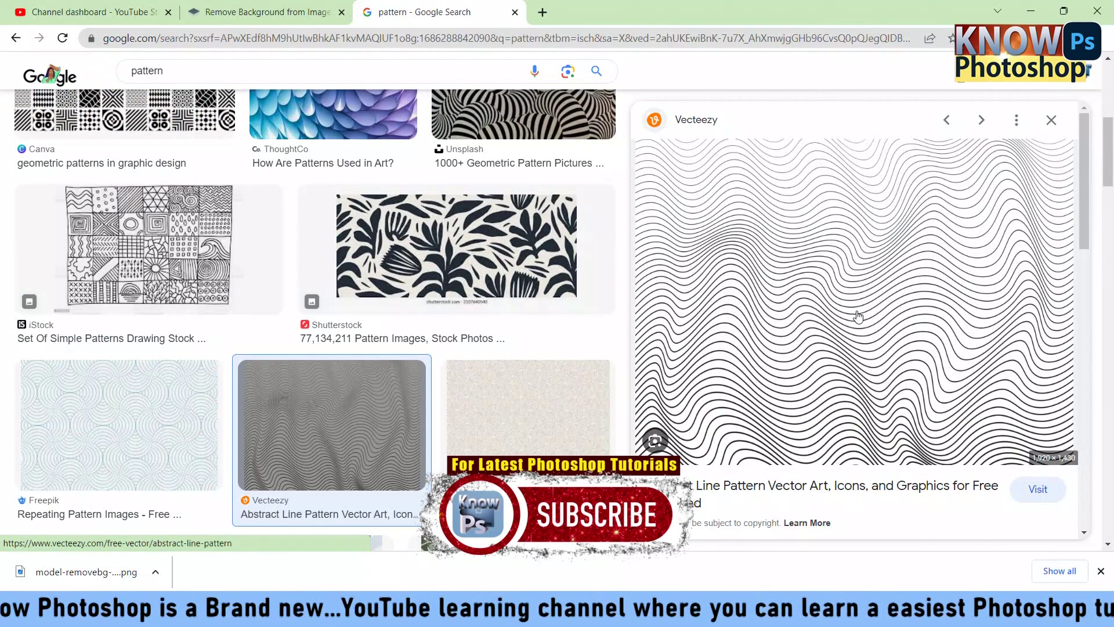
{"action": "right_click", "coordinate": [835, 301]}
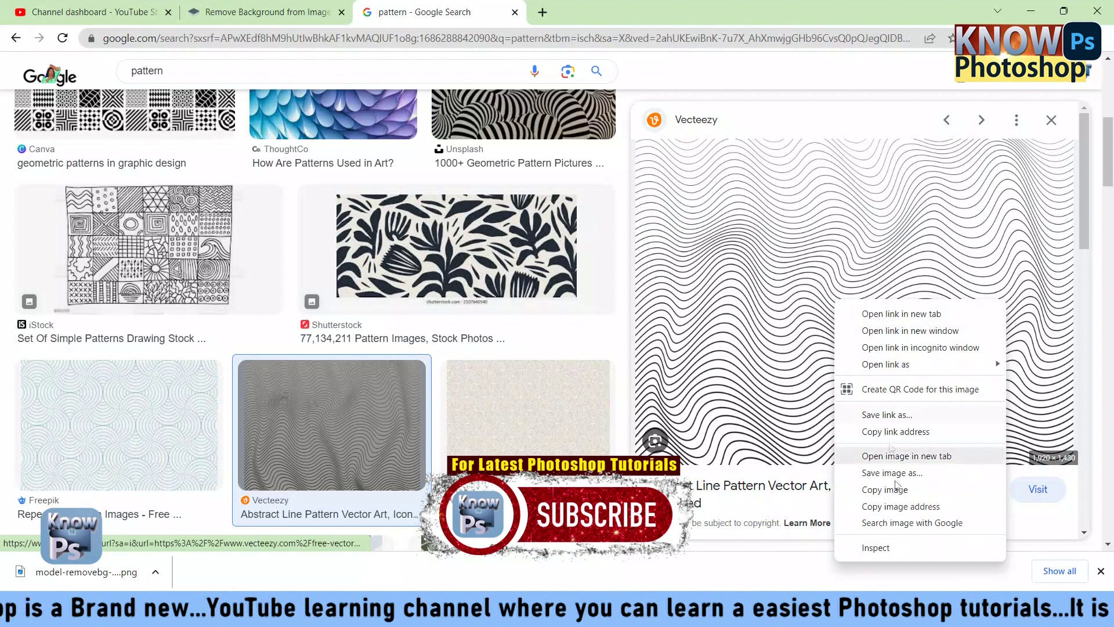
{"action": "left_click", "coordinate": [899, 497]}
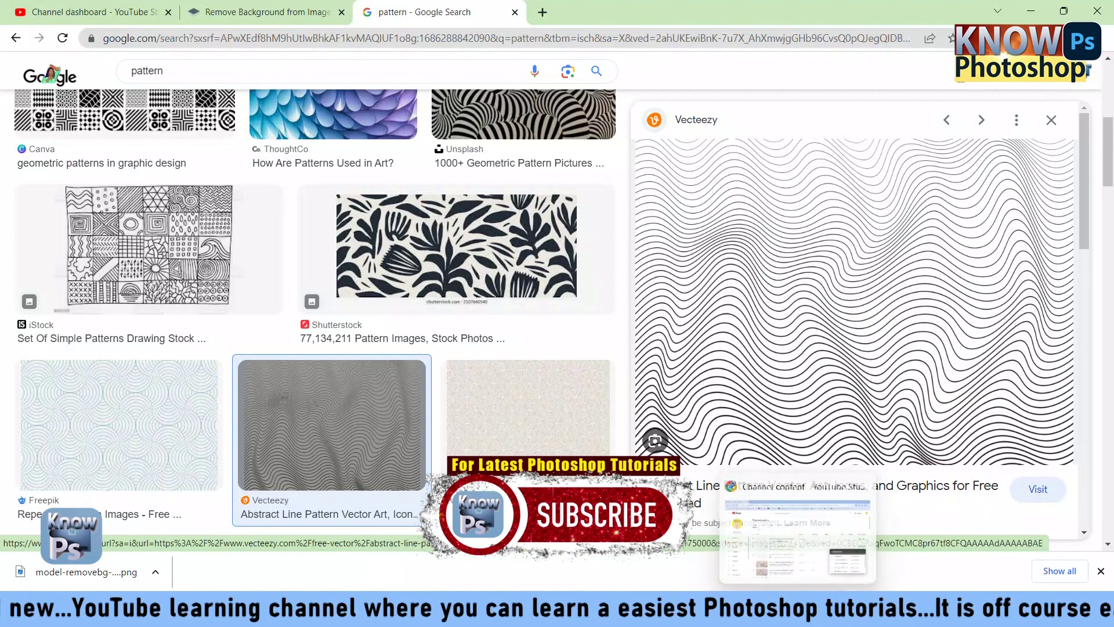
{"action": "left_click", "coordinate": [830, 536]}
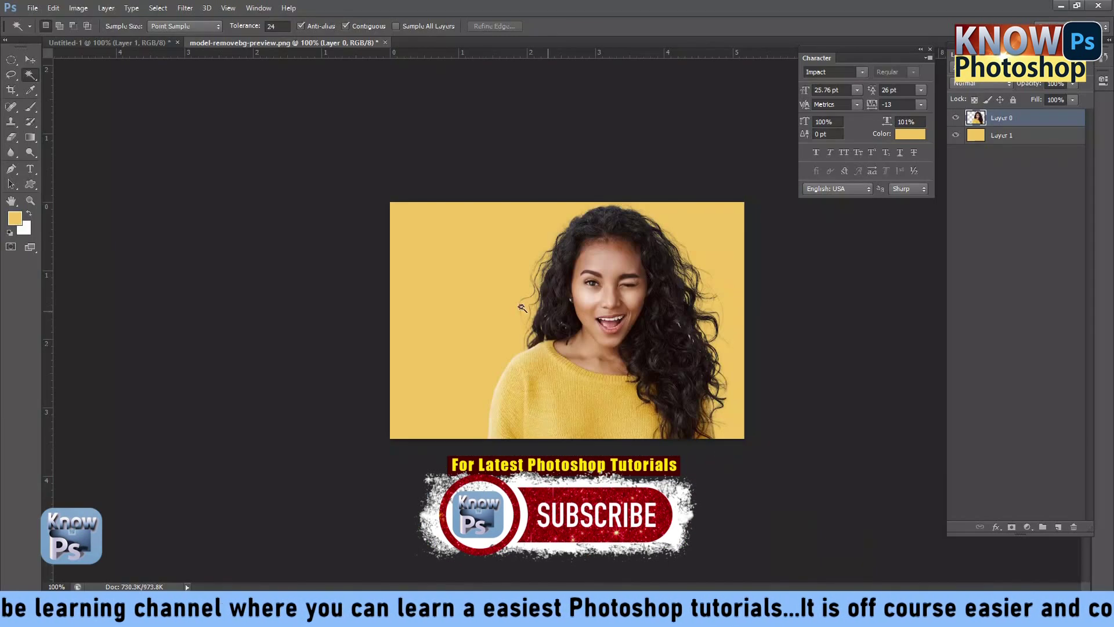
Step: Paste the copied wavy-line pattern into the document as Layer 2
{"action": "right_click", "coordinate": [579, 397]}
{"action": "key", "text": "Escape"}
{"action": "key", "text": "v"}
{"action": "right_click", "coordinate": [548, 396]}
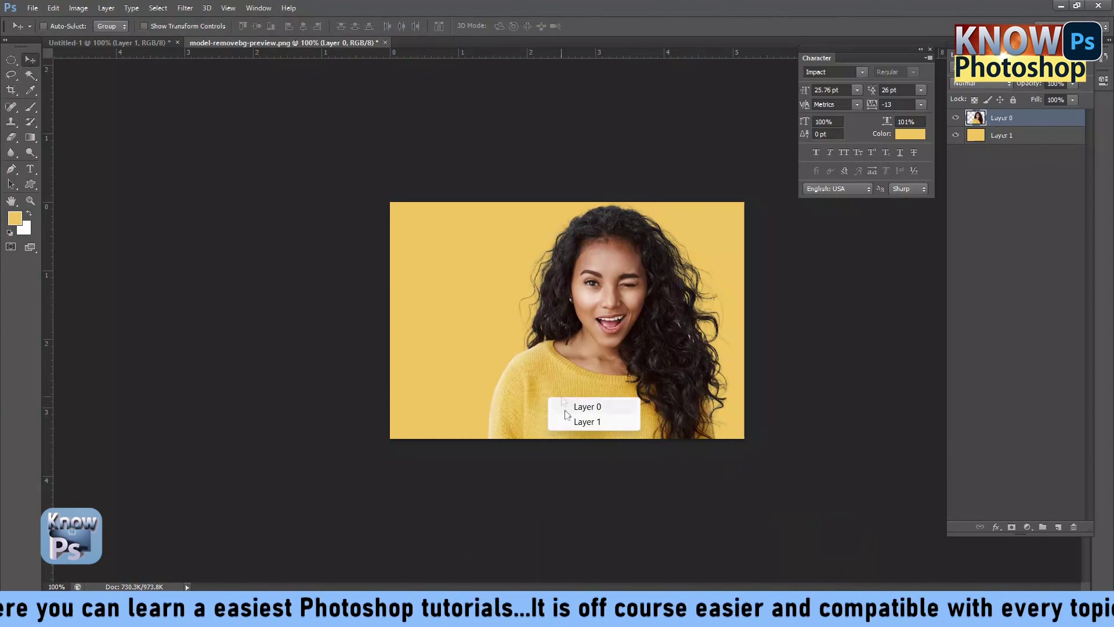
{"action": "left_click", "coordinate": [582, 410]}
{"action": "key", "text": "ctrl+v"}
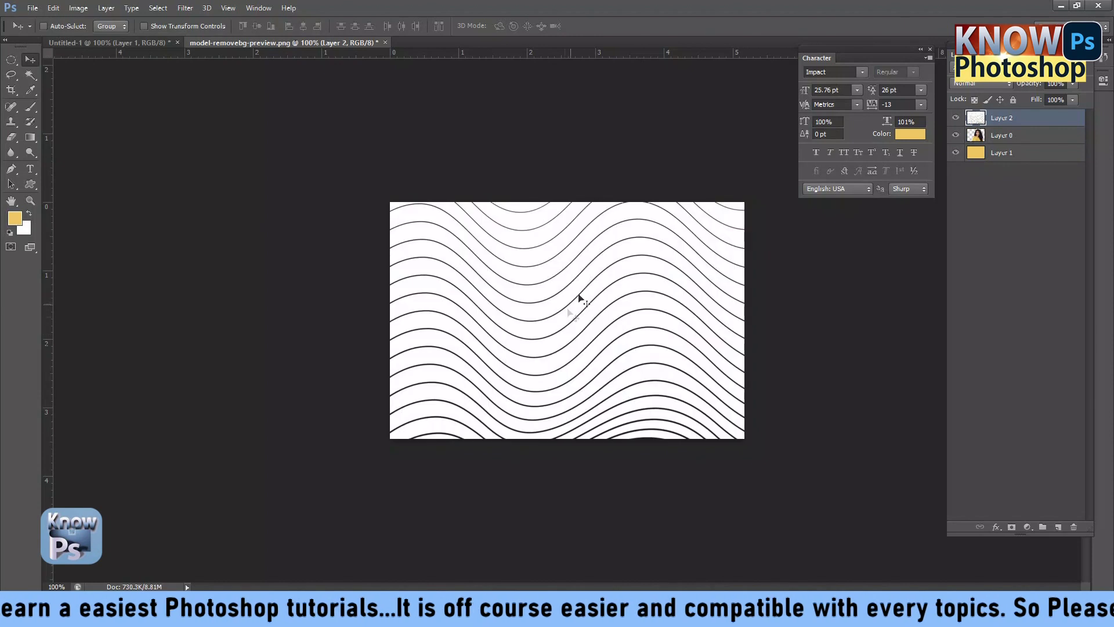
Step: Scale the pattern down to about 22% and position it over the sweater
{"action": "key", "text": "ctrl+t"}
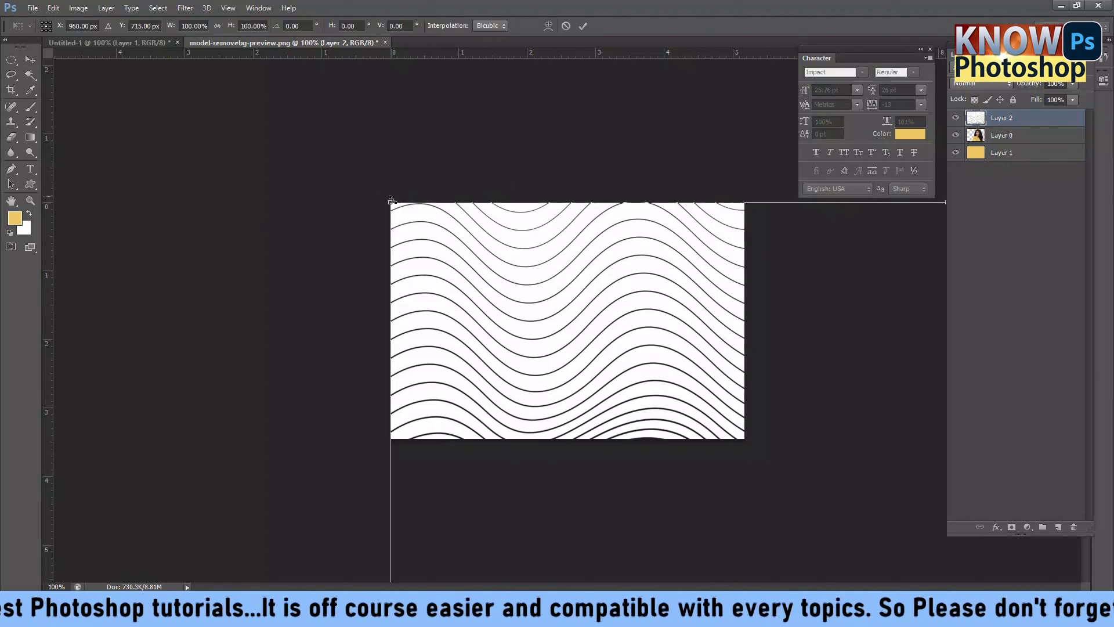
{"action": "mouse_move", "coordinate": [390, 201]}
{"action": "left_mouse_down"}
{"action": "mouse_move", "coordinate": [412, 240]}
{"action": "mouse_move", "coordinate": [333, 187]}
{"action": "mouse_move", "coordinate": [571, 382]}
{"action": "left_mouse_up"}
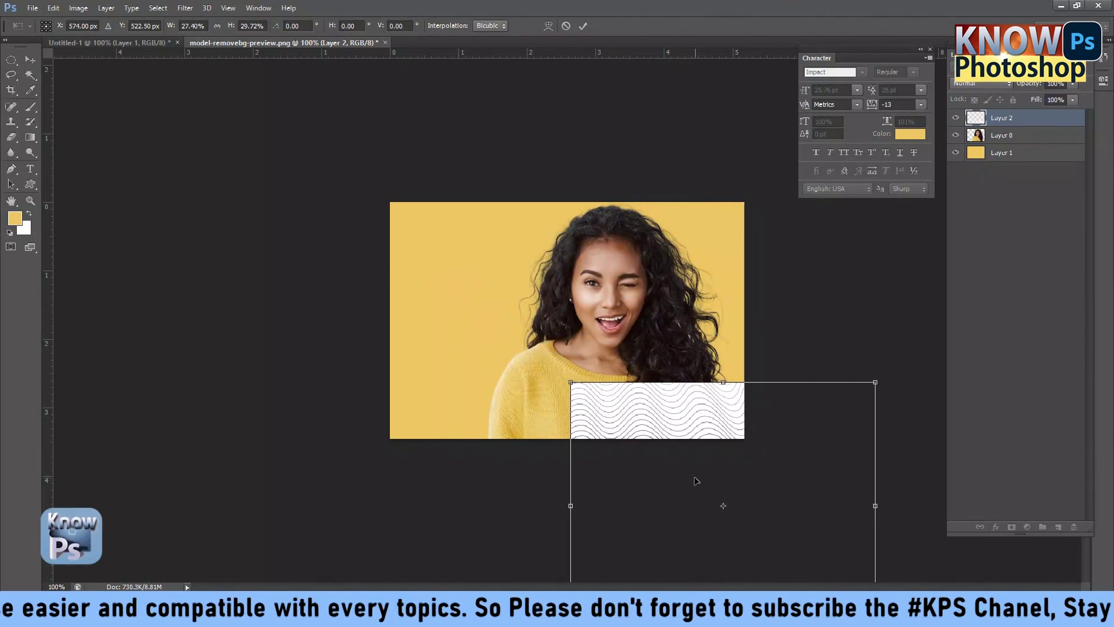
{"action": "left_click_drag", "start_coordinate": [697, 481], "coordinate": [583, 435]}
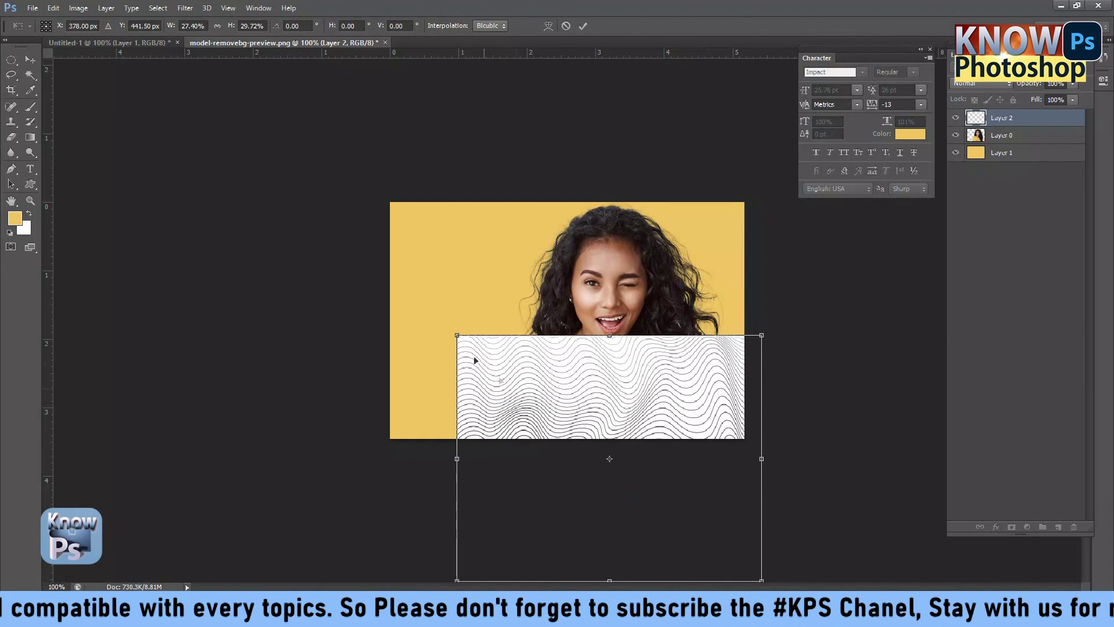
{"action": "left_click_drag", "start_coordinate": [456, 332], "coordinate": [486, 357]}
{"action": "mouse_move", "coordinate": [574, 452]}
{"action": "left_mouse_down"}
{"action": "mouse_move", "coordinate": [575, 422]}
{"action": "mouse_move", "coordinate": [582, 430]}
{"action": "left_mouse_up"}
{"action": "key", "text": "Return"}
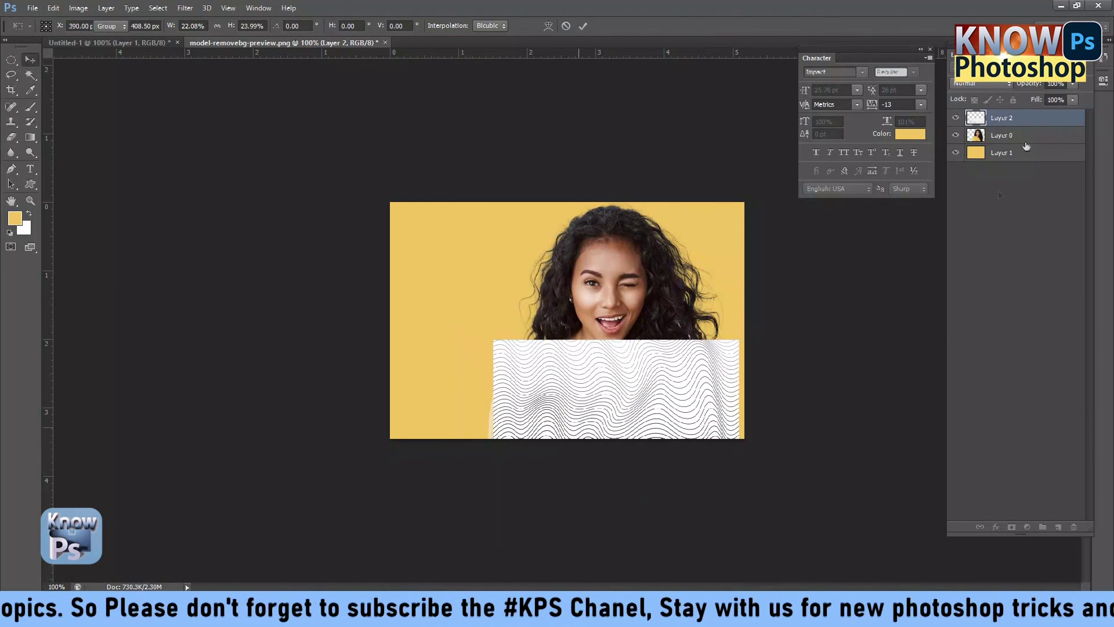
Step: Hide the pattern layer and try a Magic Wand selection of the sweater, then deselect
{"action": "left_click", "coordinate": [956, 119]}
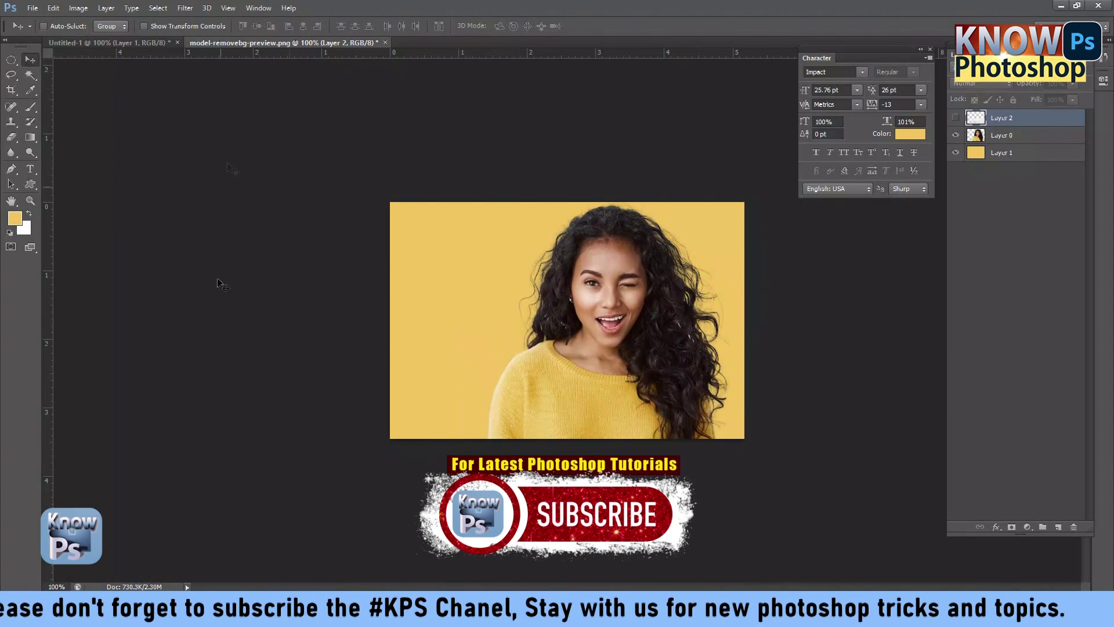
{"action": "left_click", "coordinate": [30, 75]}
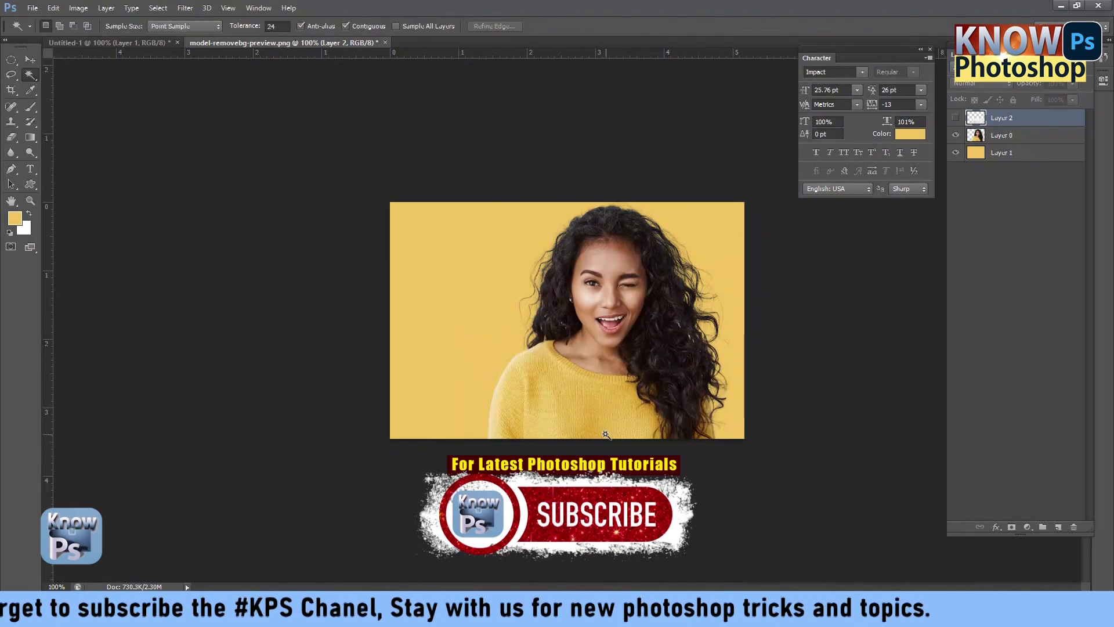
{"action": "left_click", "coordinate": [605, 435]}
{"action": "left_click", "coordinate": [1002, 136]}
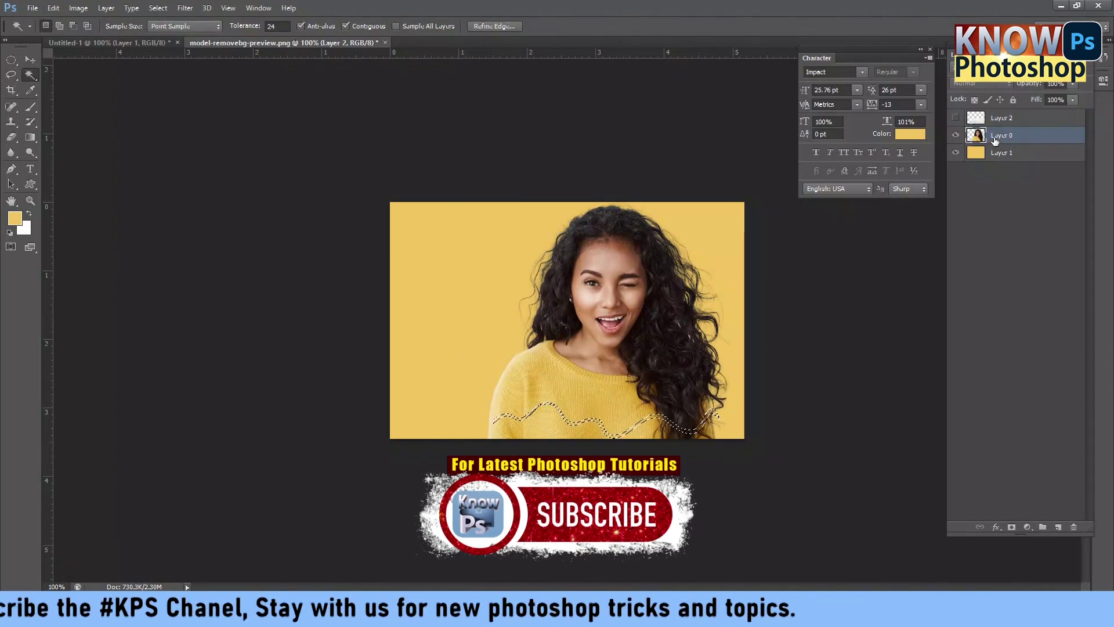
{"action": "left_click", "coordinate": [541, 374]}
{"action": "left_click", "coordinate": [654, 414], "text": "shift"}
{"action": "left_click", "coordinate": [556, 407], "text": "shift"}
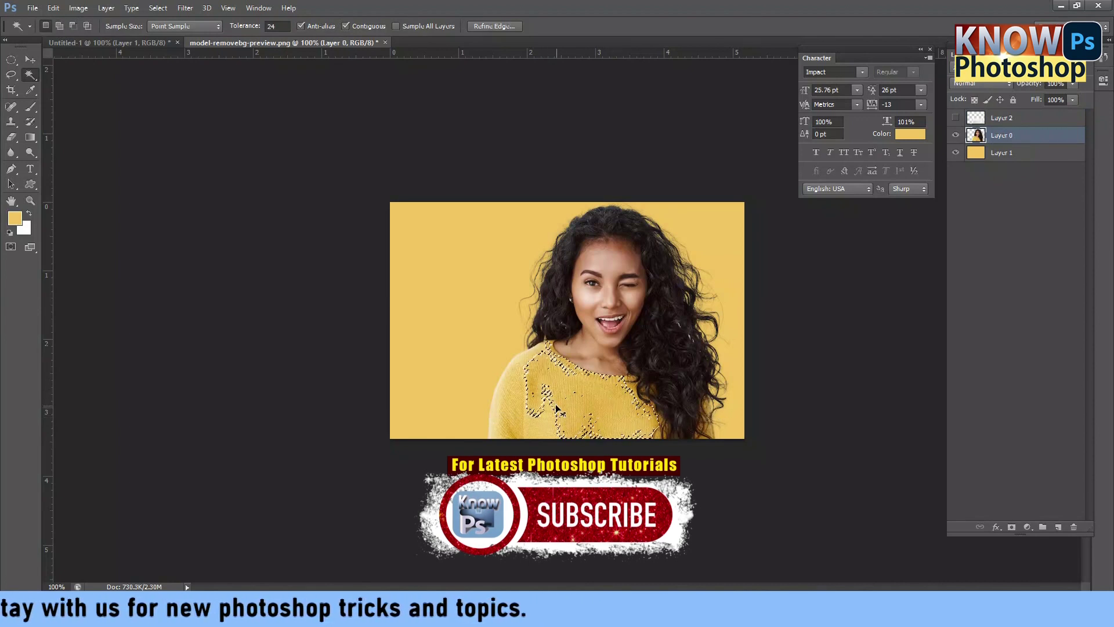
{"action": "key", "text": "ctrl+d"}
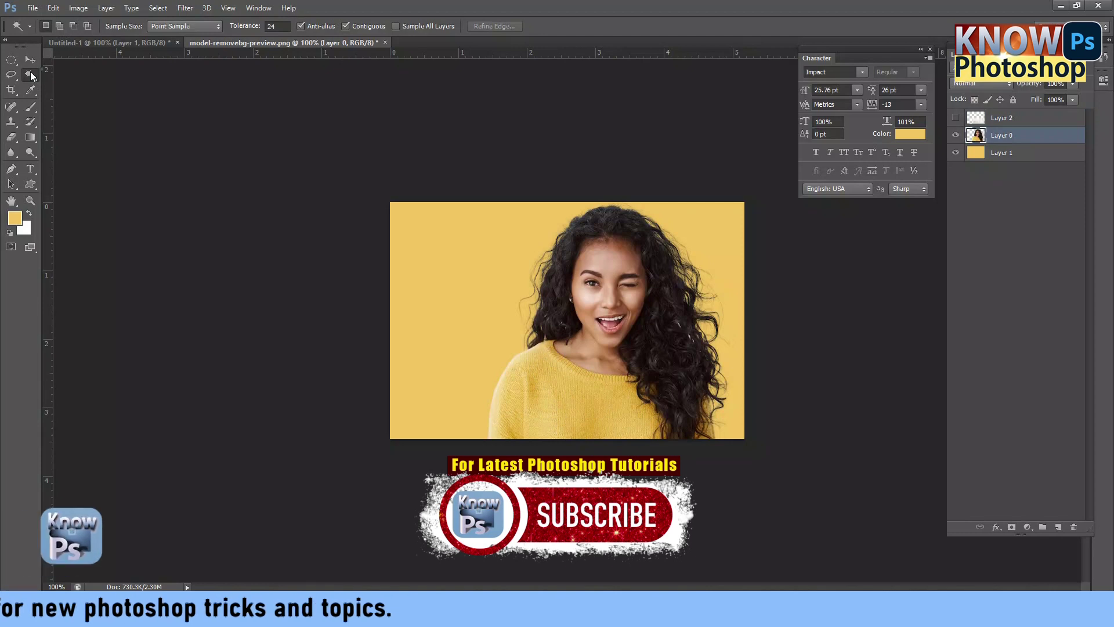
Step: Select the sweater with the Quick Selection Tool, then show and activate the pattern layer
{"action": "right_click", "coordinate": [31, 75]}
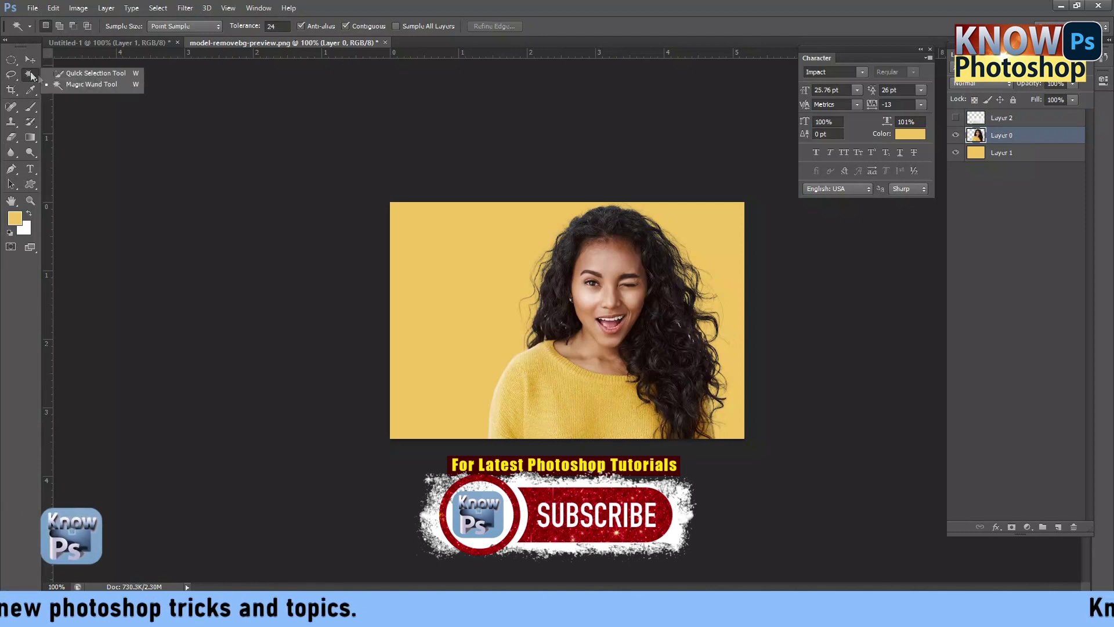
{"action": "left_click", "coordinate": [95, 74]}
{"action": "left_click_drag", "start_coordinate": [500, 434], "coordinate": [531, 359]}
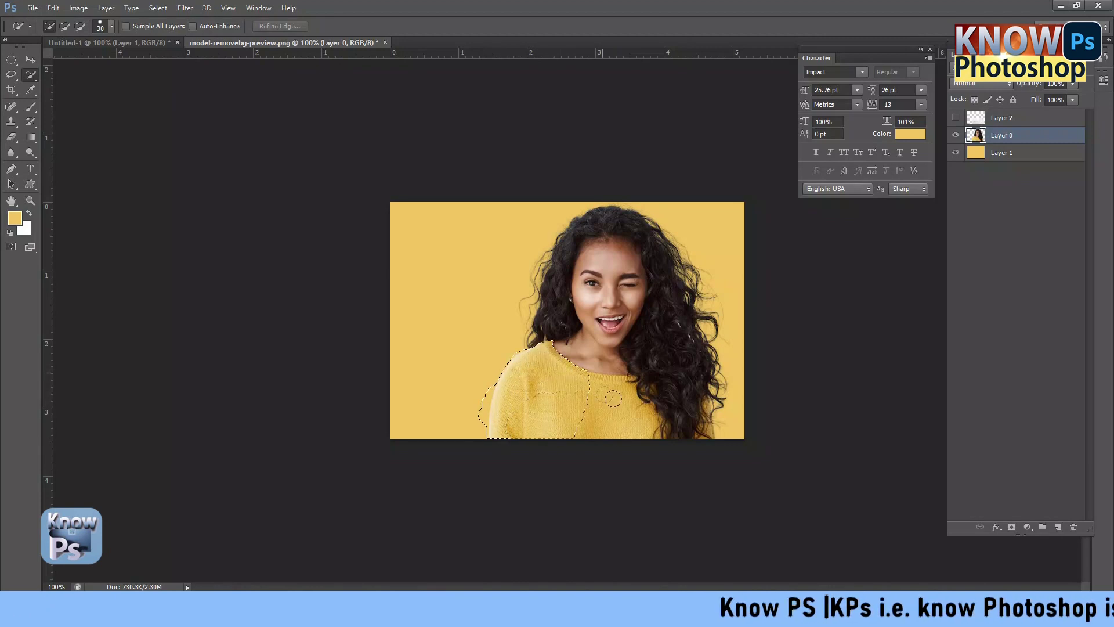
{"action": "mouse_move", "coordinate": [642, 422]}
{"action": "left_mouse_down"}
{"action": "mouse_move", "coordinate": [716, 430]}
{"action": "mouse_move", "coordinate": [700, 414]}
{"action": "left_mouse_up"}
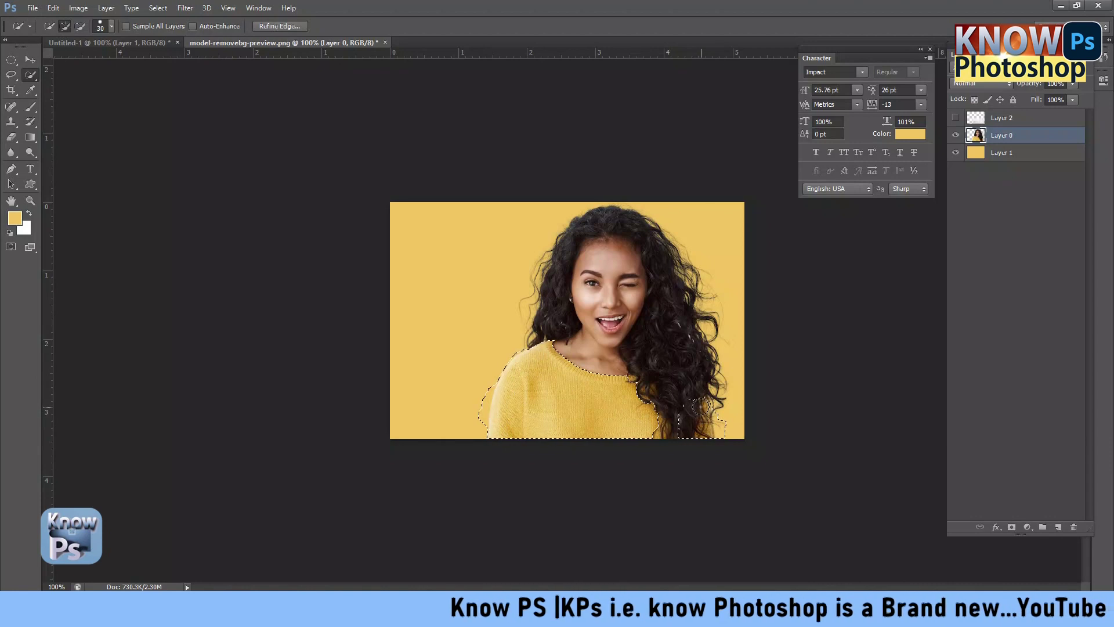
{"action": "left_click", "coordinate": [701, 407]}
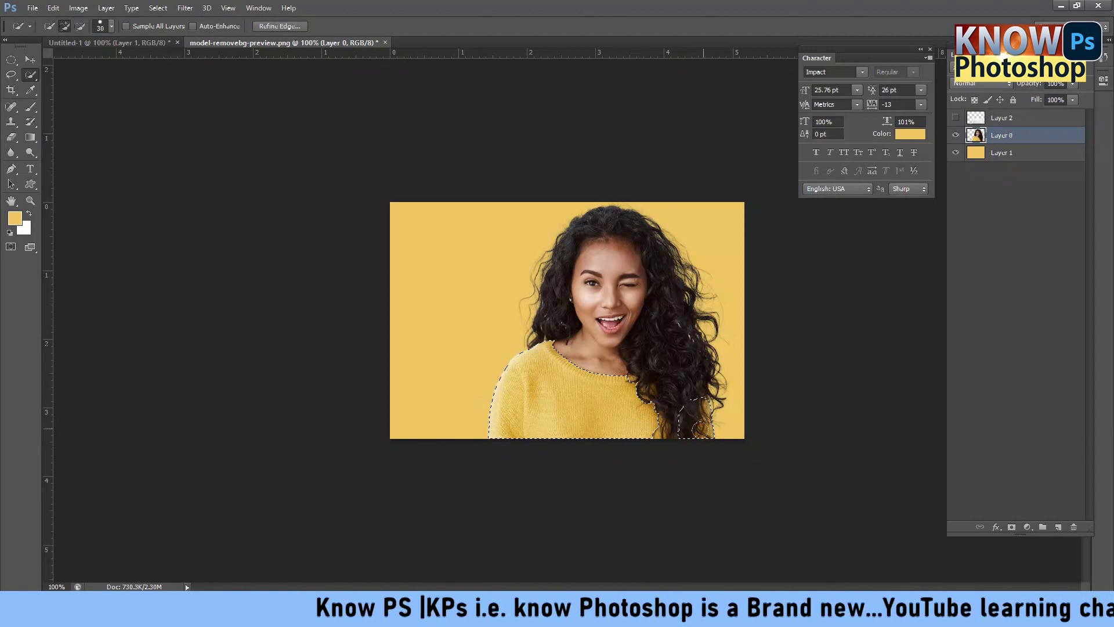
{"action": "left_click_drag", "start_coordinate": [660, 431], "coordinate": [662, 425]}
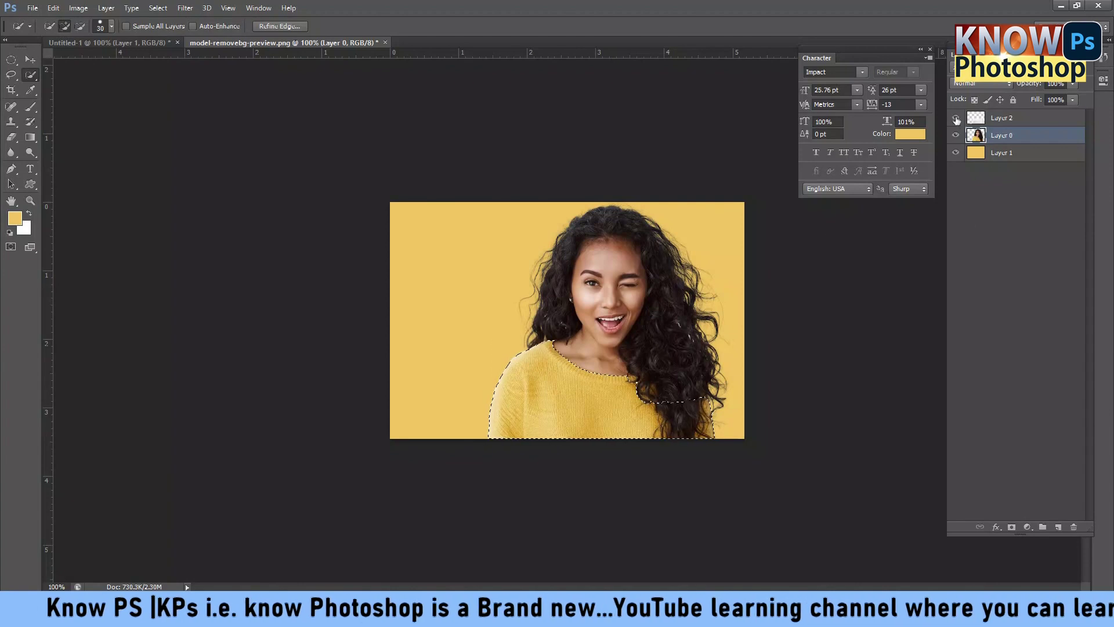
{"action": "left_click", "coordinate": [956, 118]}
{"action": "left_click", "coordinate": [1024, 122]}
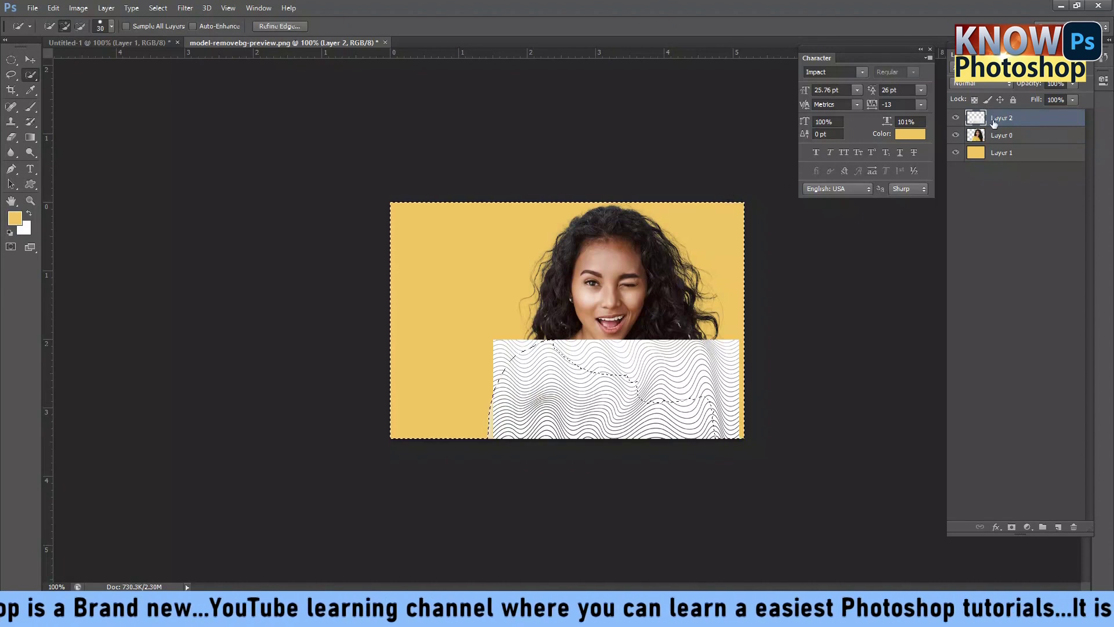
Step: Delete the pattern outside the sweater selection and deselect
{"action": "key", "text": "Delete"}
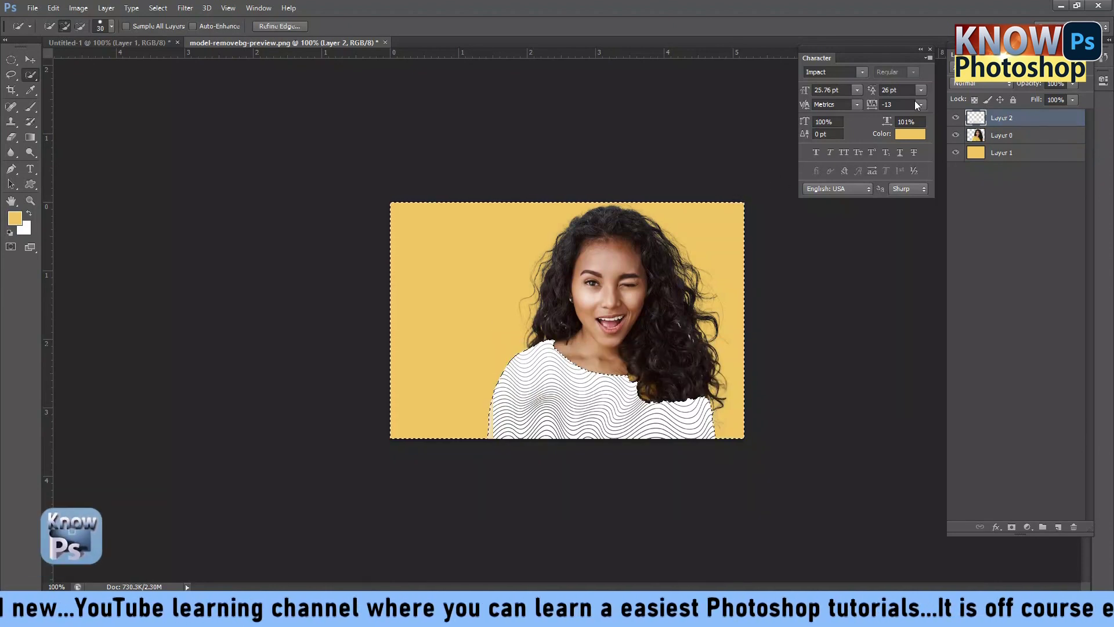
{"action": "key", "text": "ctrl+d"}
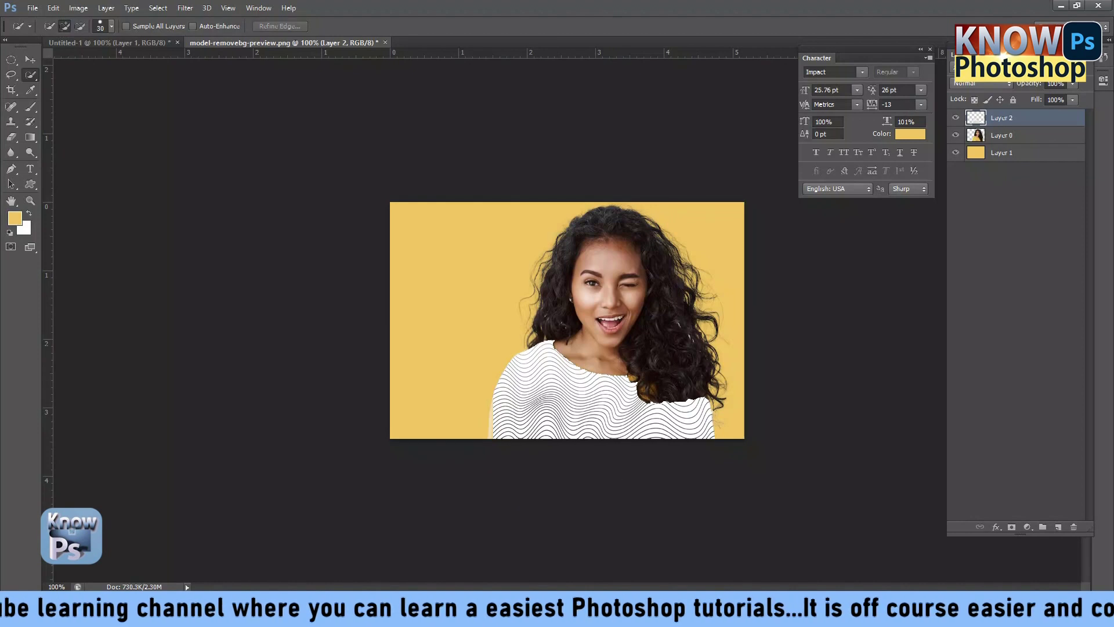
{"action": "left_click", "coordinate": [982, 82]}
{"action": "left_click", "coordinate": [982, 83]}
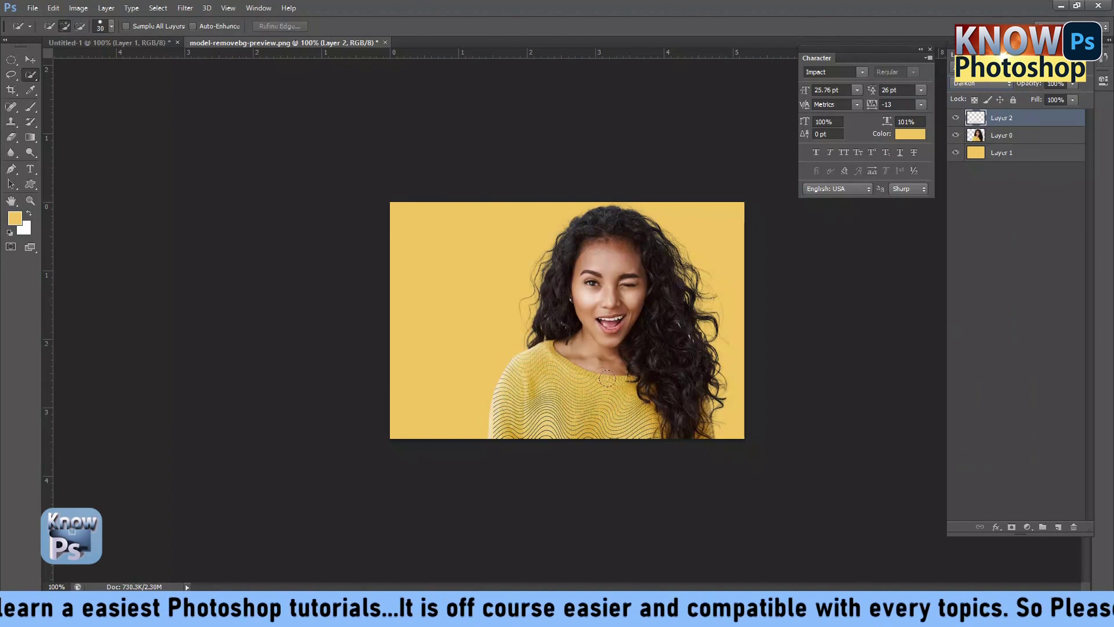
Step: Cycle the pattern layer's blend mode past Screen to Darker Color
{"action": "scroll", "coordinate": [1005, 86], "scroll_direction": "down", "scroll_amount": 1}
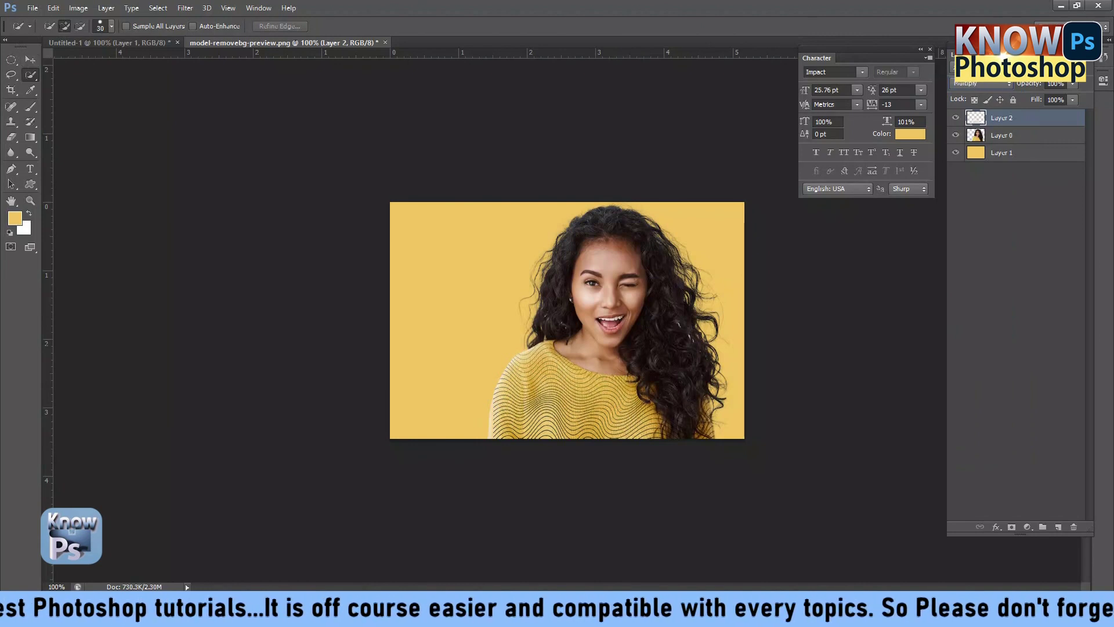
{"action": "scroll", "coordinate": [1004, 86], "scroll_direction": "down", "scroll_amount": 1}
{"action": "scroll", "coordinate": [1004, 86], "scroll_direction": "up", "scroll_amount": 1}
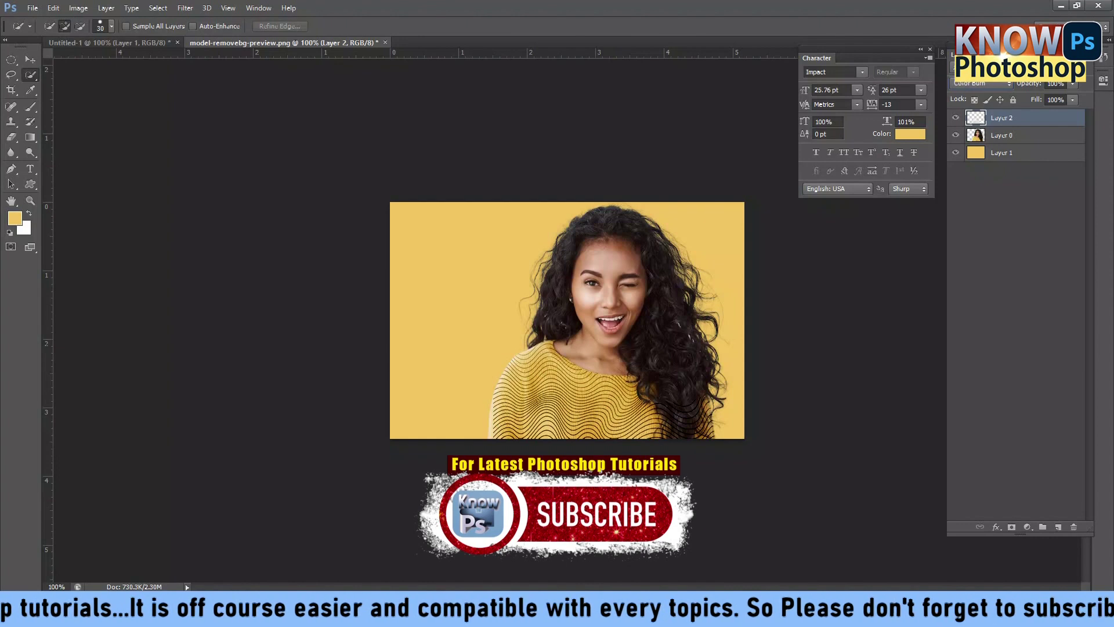
{"action": "key", "text": "Down"}
{"action": "key", "text": "Down"}
{"action": "key", "text": "Down"}
{"action": "key", "text": "Down"}
{"action": "key", "text": "Up"}
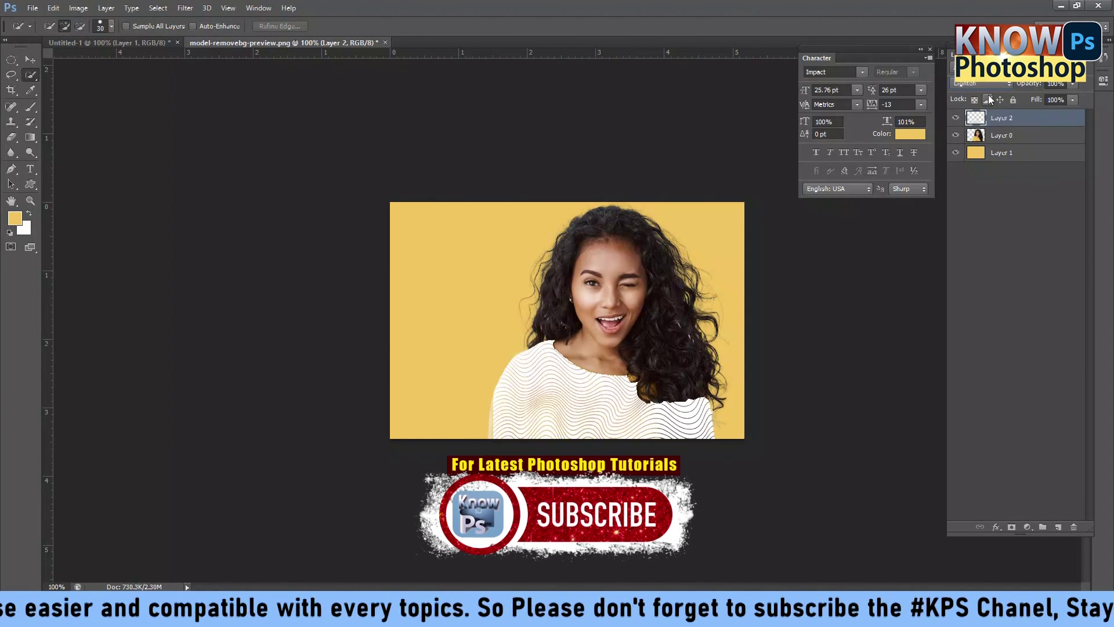
{"action": "key", "text": "Up"}
{"action": "key", "text": "Up"}
{"action": "key", "text": "Down"}
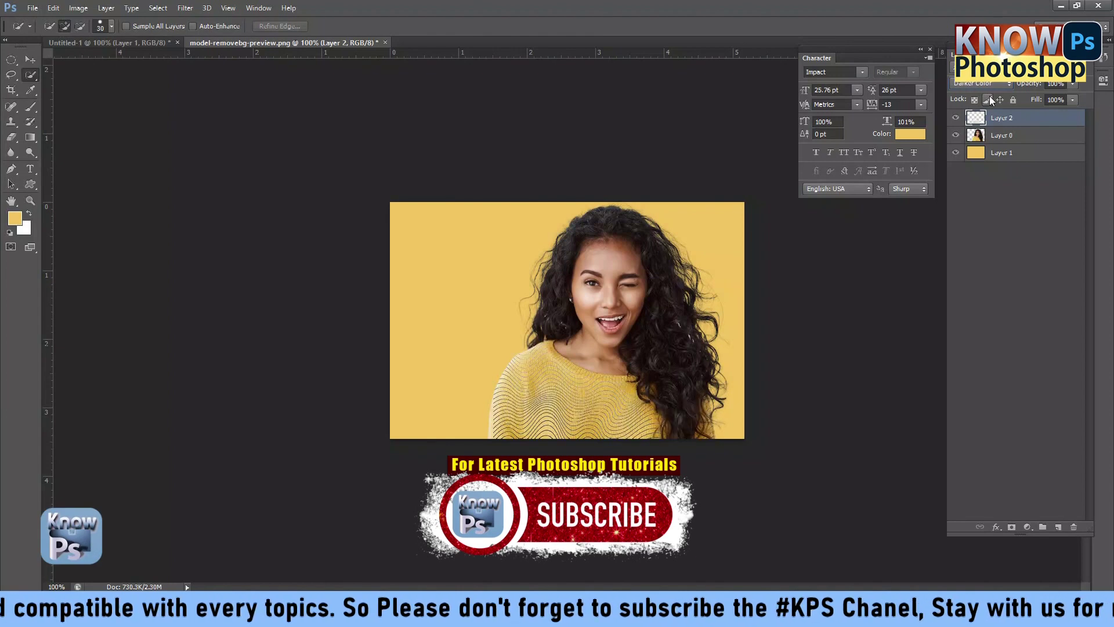
Step: Zoom in on the sweater and step the pattern's blend mode through Linear Dodge and Pin Light to Soft Light
{"action": "left_click", "coordinate": [28, 62]}
{"action": "key", "text": "ctrl+plus"}
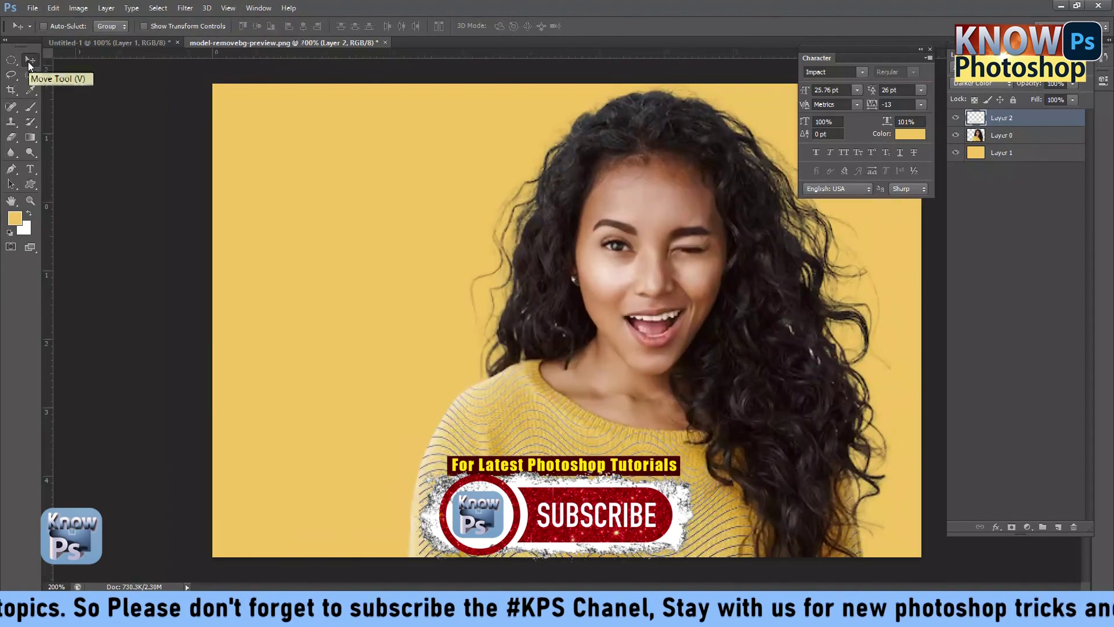
{"action": "key", "text": "ctrl+plus"}
{"action": "mouse_move", "coordinate": [677, 315]}
{"action": "left_mouse_down"}
{"action": "mouse_move", "coordinate": [462, 197]}
{"action": "mouse_move", "coordinate": [549, 248]}
{"action": "left_mouse_up"}
{"action": "left_click", "coordinate": [977, 87]}
{"action": "key", "text": "Down"}
{"action": "key", "text": "Down"}
{"action": "key", "text": "Down"}
{"action": "key", "text": "Down"}
{"action": "key", "text": "Down"}
{"action": "key", "text": "Down"}
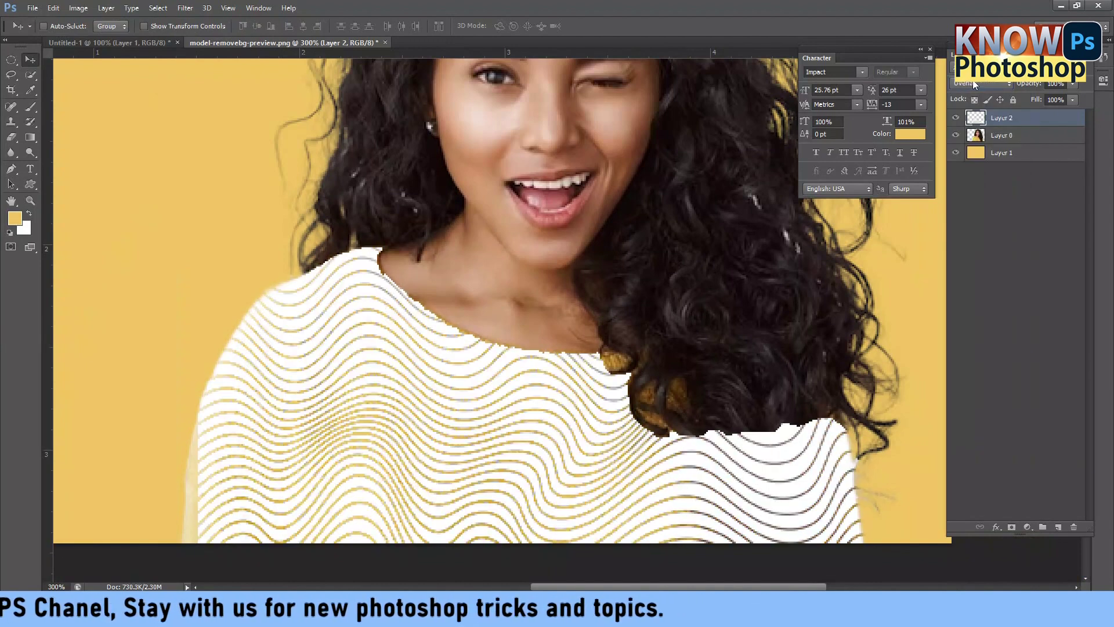
{"action": "key", "text": "Down"}
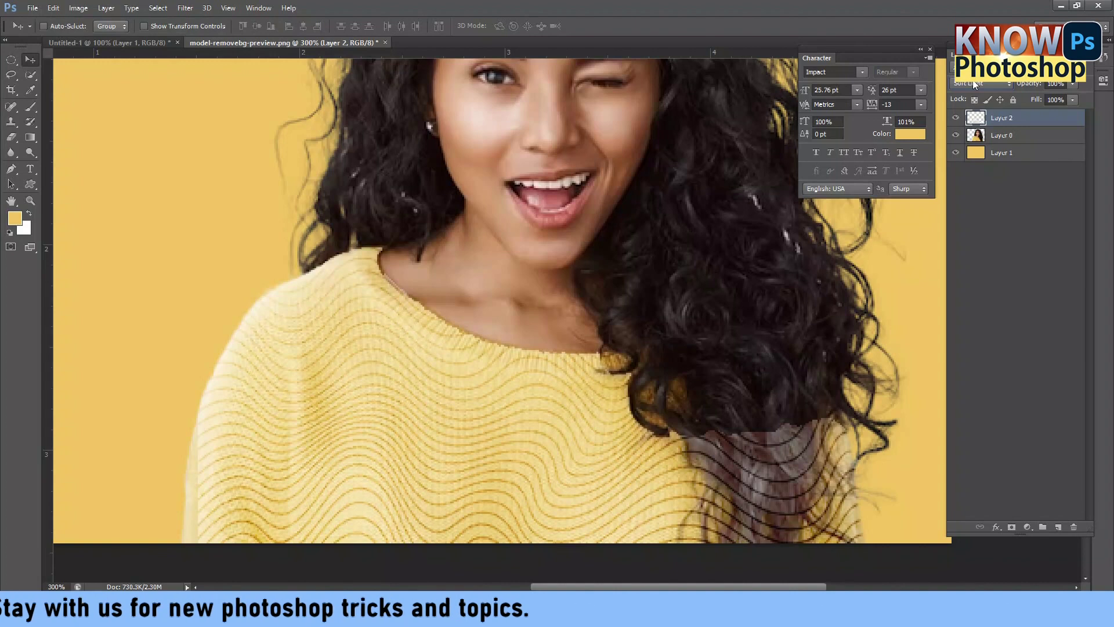
{"action": "key", "text": "Down"}
{"action": "key", "text": "Down"}
{"action": "key", "text": "Down"}
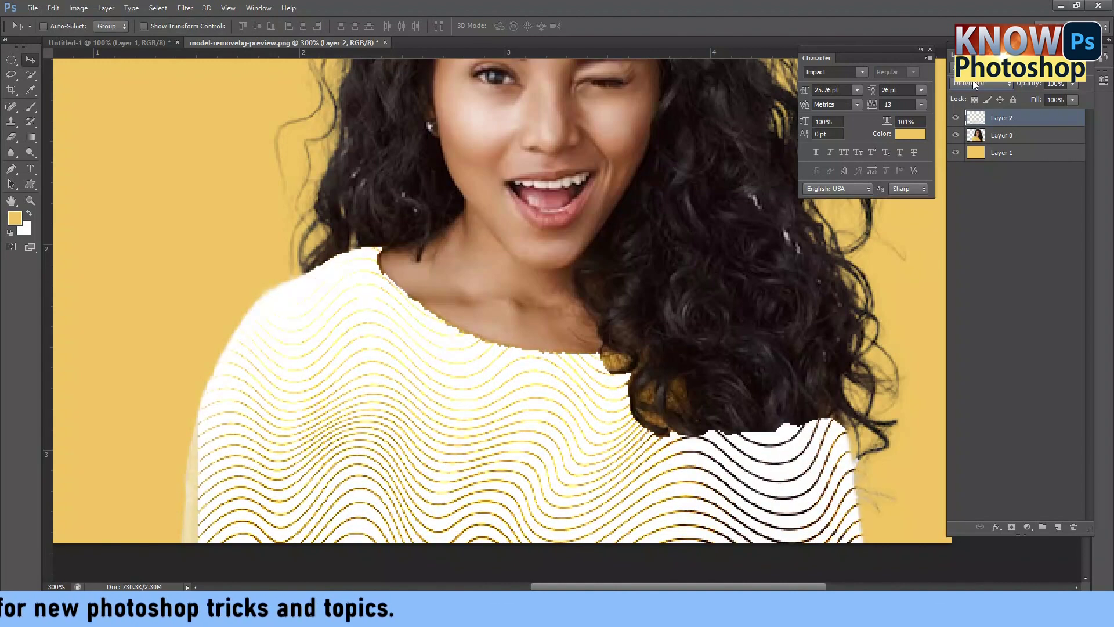
{"action": "key", "text": "Down"}
{"action": "key", "text": "Down"}
{"action": "key", "text": "Up"}
{"action": "key", "text": "Up"}
{"action": "key", "text": "Up"}
{"action": "key", "text": "Up"}
{"action": "key", "text": "Down"}
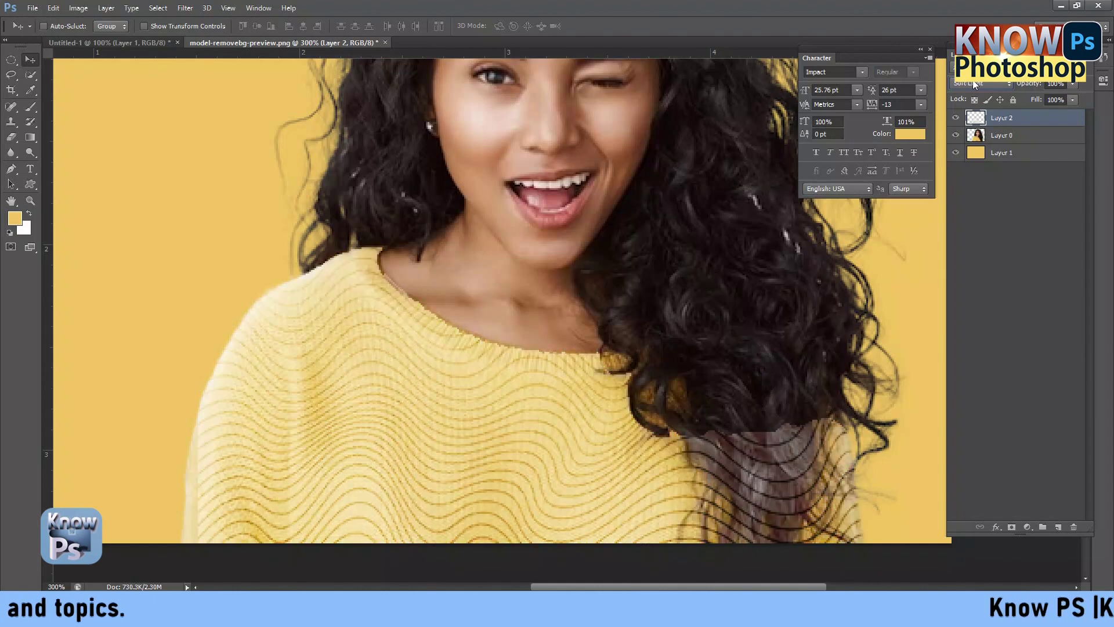
{"action": "key", "text": "ctrl+minus"}
{"action": "key", "text": "ctrl+minus"}
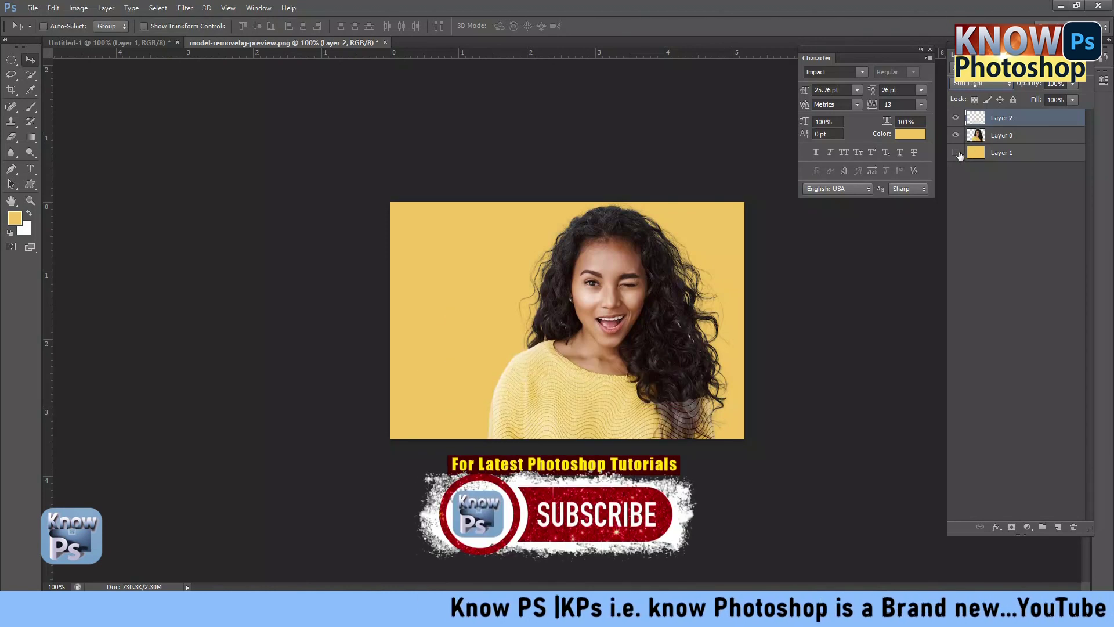
Step: Show and select the yellow background layer and set the foreground colour to red
{"action": "left_click", "coordinate": [956, 153]}
{"action": "left_click", "coordinate": [989, 156]}
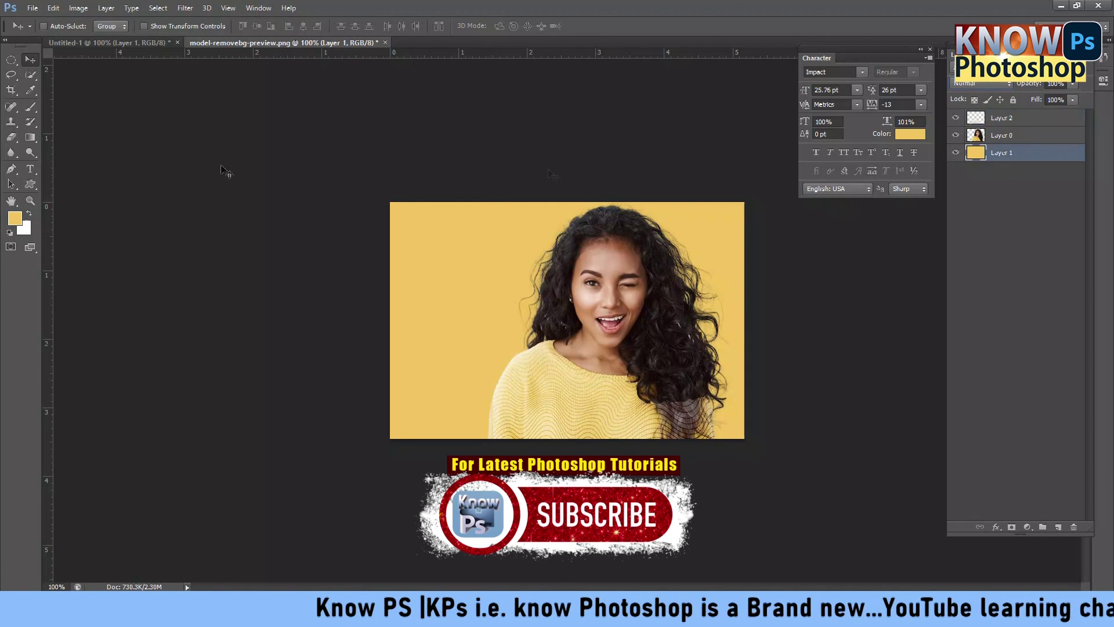
{"action": "left_click", "coordinate": [17, 218]}
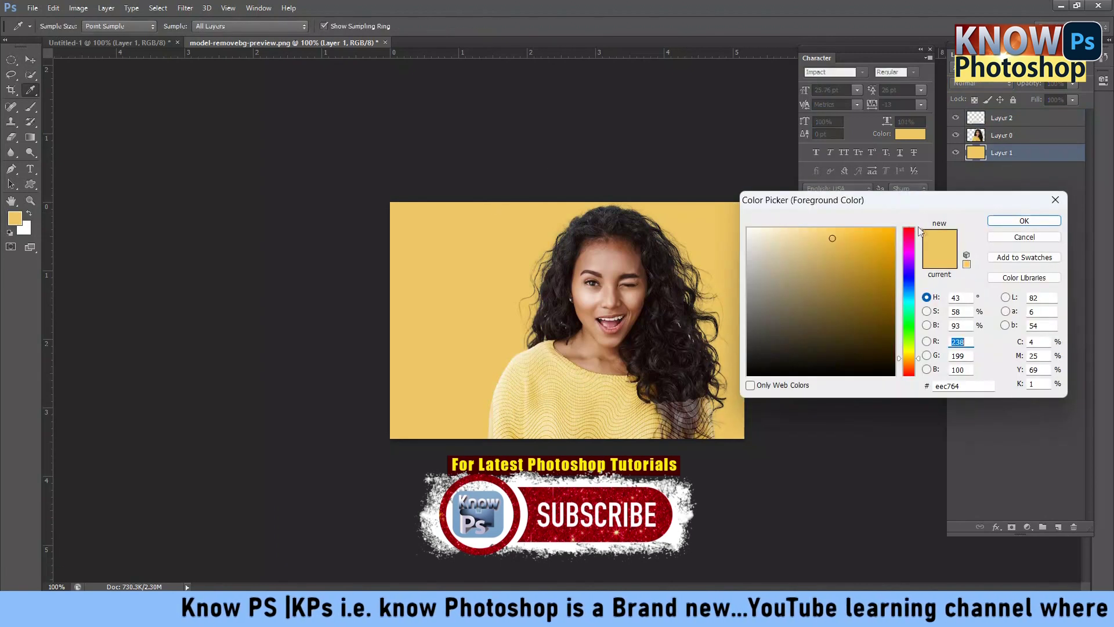
{"action": "left_click_drag", "start_coordinate": [910, 234], "coordinate": [910, 227]}
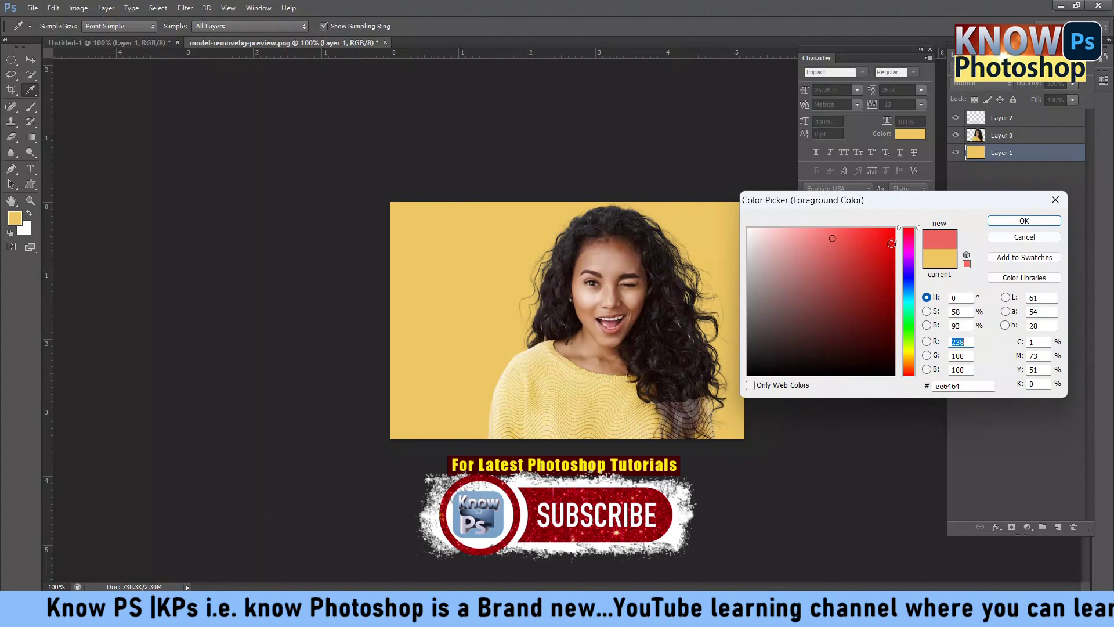
{"action": "left_click", "coordinate": [1024, 221]}
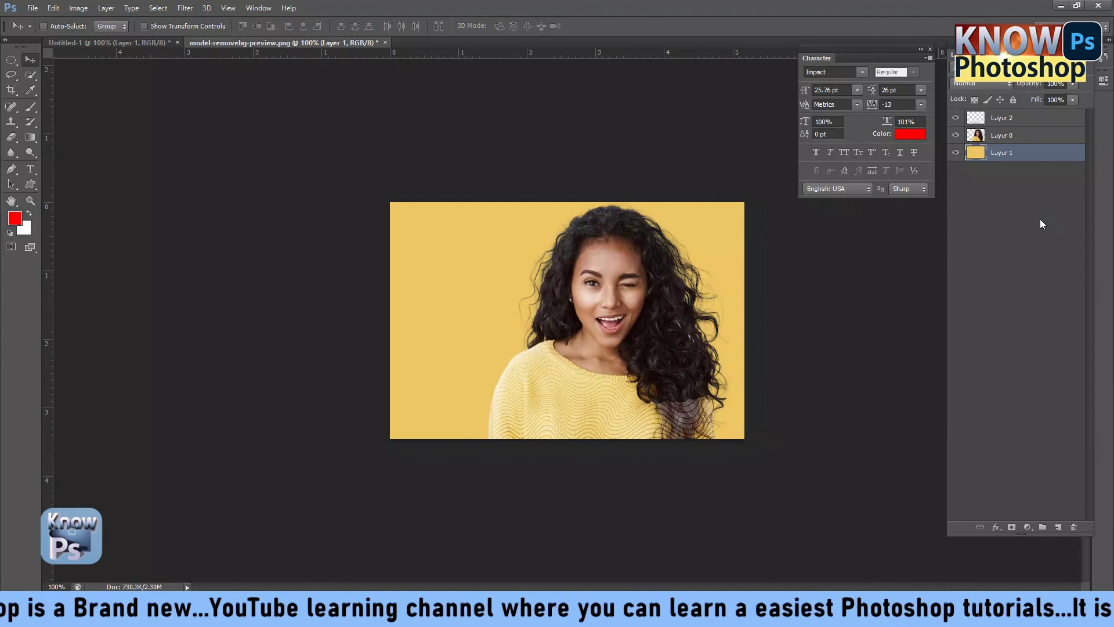
Step: Fill the background layer with red, then refill it with plain white
{"action": "key", "text": "ctrl+BackSpace"}
{"action": "key", "text": "alt+BackSpace"}
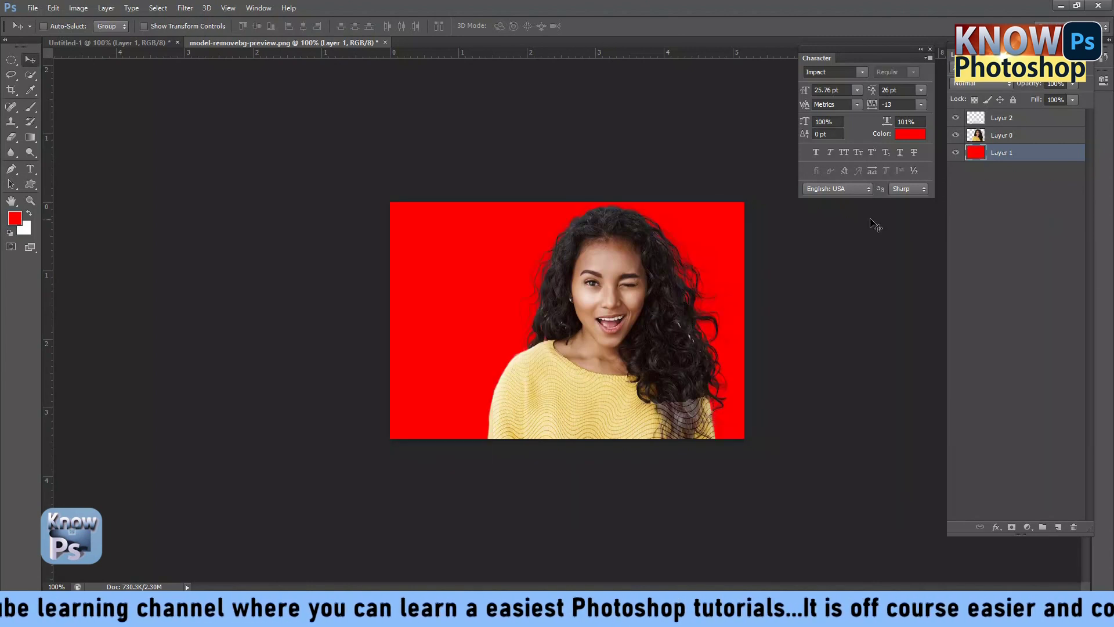
{"action": "key", "text": "ctrl+BackSpace"}
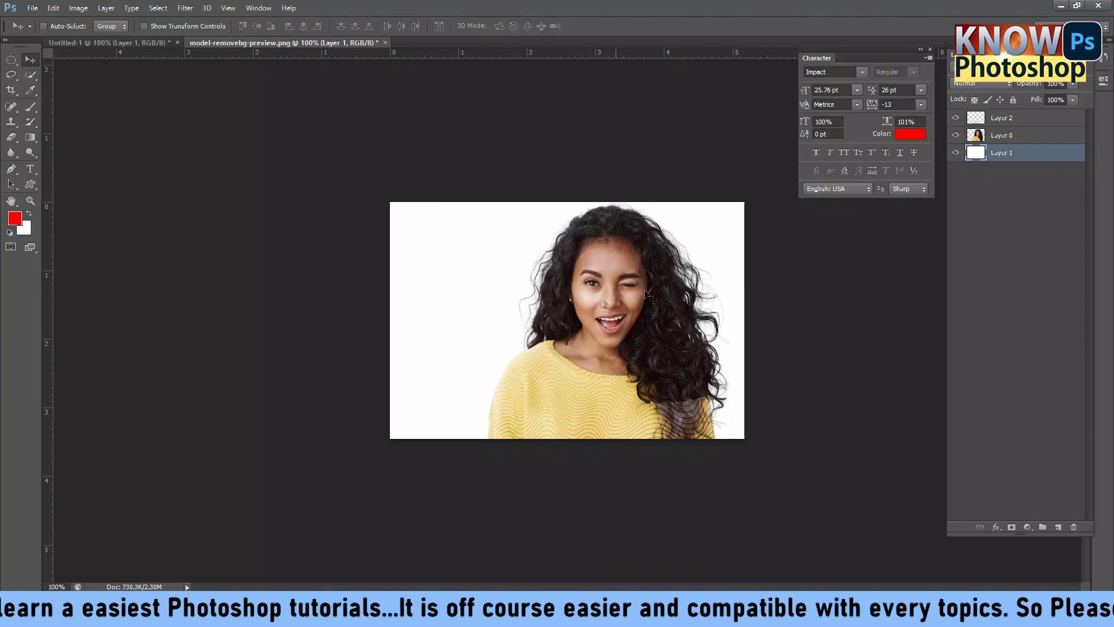
Step: Float the model-removebg-preview.png window and drag its model layer into Untitled-1
{"action": "left_click", "coordinate": [955, 135]}
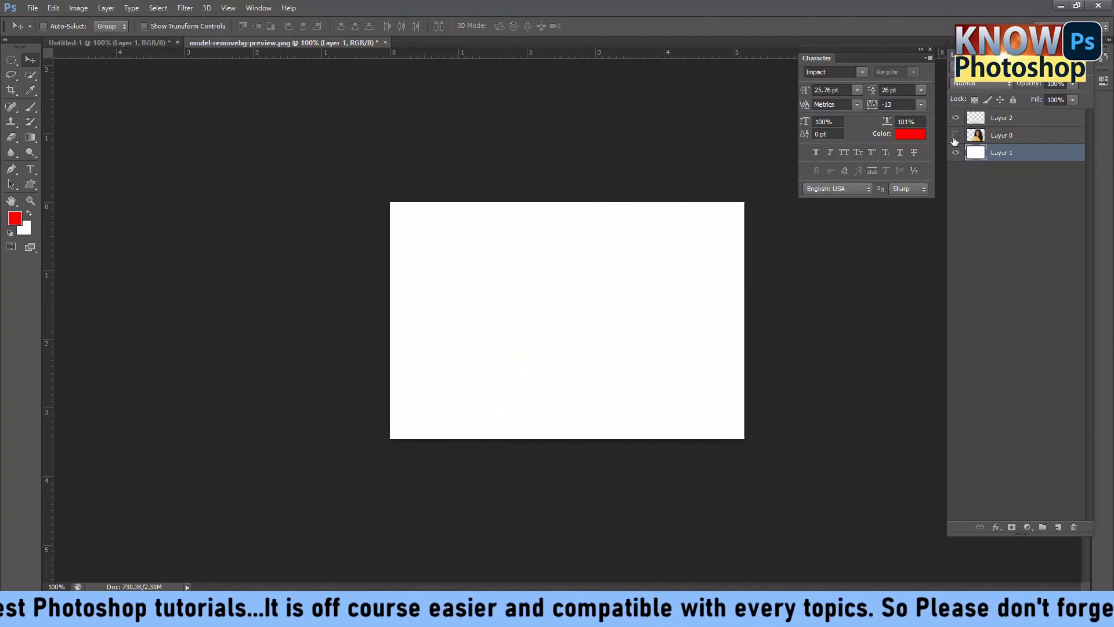
{"action": "mouse_move", "coordinate": [294, 45]}
{"action": "left_mouse_down"}
{"action": "mouse_move", "coordinate": [250, 104]}
{"action": "mouse_move", "coordinate": [271, 108]}
{"action": "left_mouse_up"}
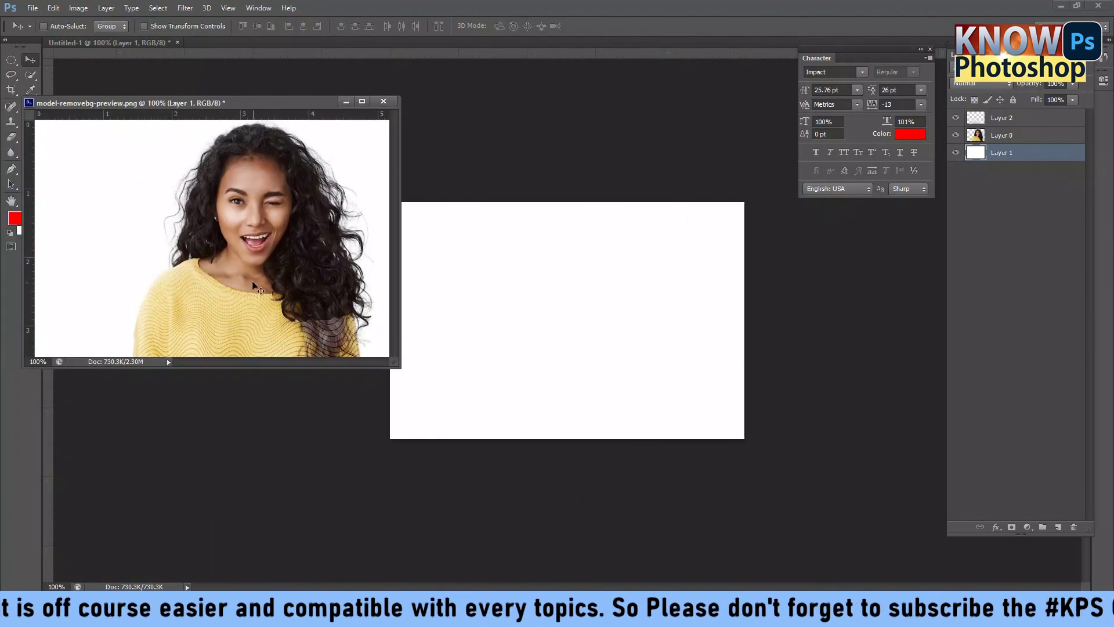
{"action": "right_click", "coordinate": [266, 255]}
{"action": "left_click", "coordinate": [293, 245]}
{"action": "mouse_move", "coordinate": [293, 245]}
{"action": "left_mouse_down"}
{"action": "mouse_move", "coordinate": [631, 328]}
{"action": "mouse_move", "coordinate": [640, 305]}
{"action": "left_mouse_up"}
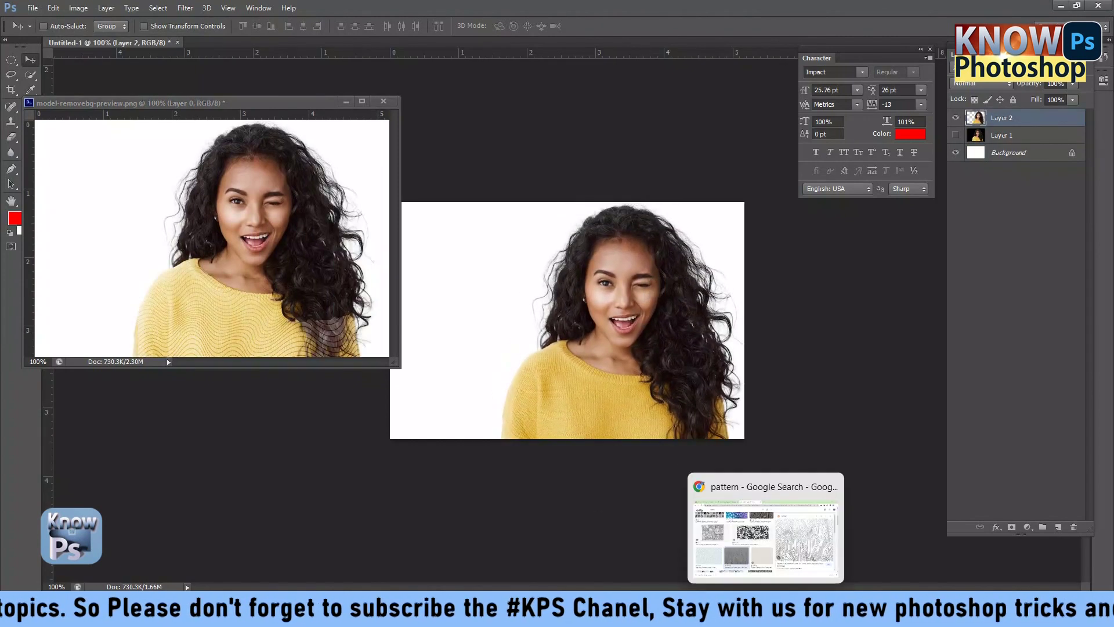
Step: Copy LogRocket Blog's blue-and-orange paisley image from Google Images, then head back to Photoshop
{"action": "left_click", "coordinate": [766, 529]}
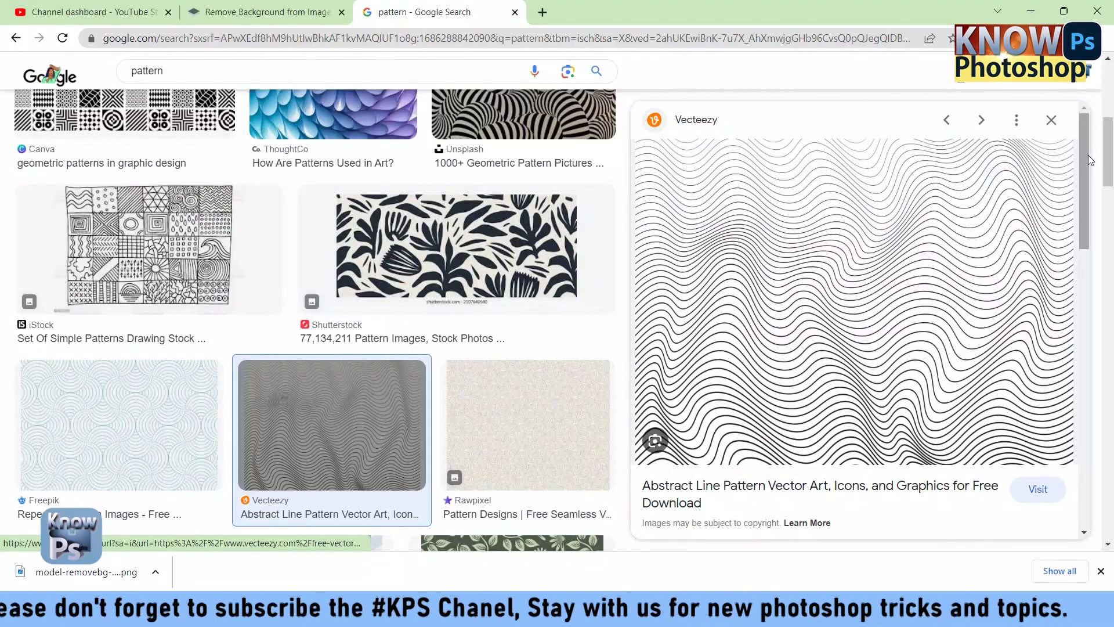
{"action": "left_click_drag", "start_coordinate": [1108, 168], "coordinate": [1112, 325]}
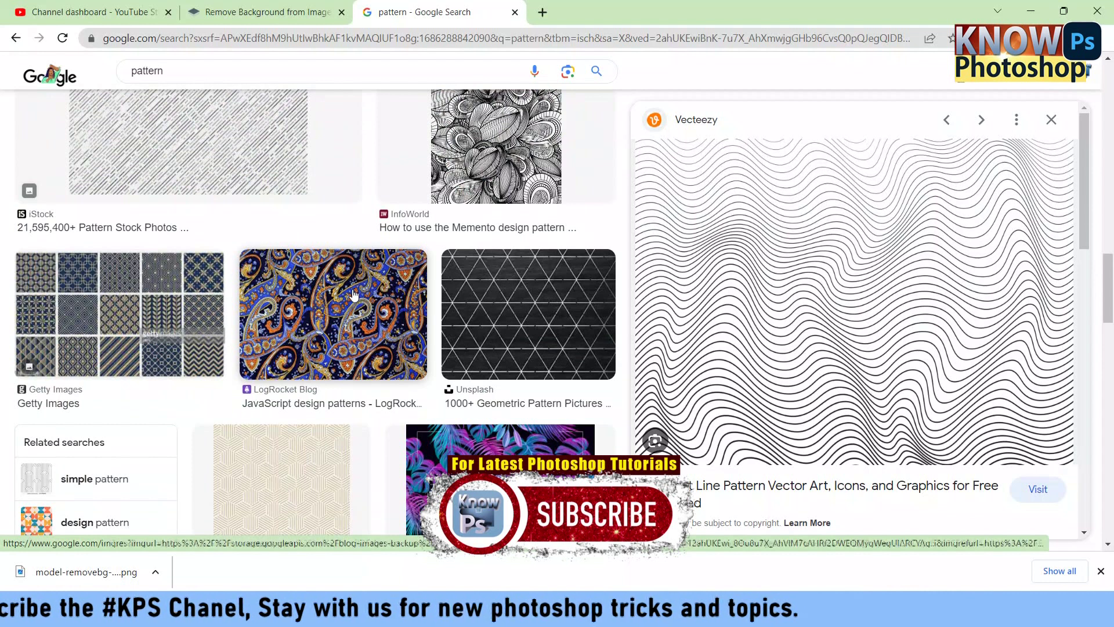
{"action": "left_click", "coordinate": [354, 295]}
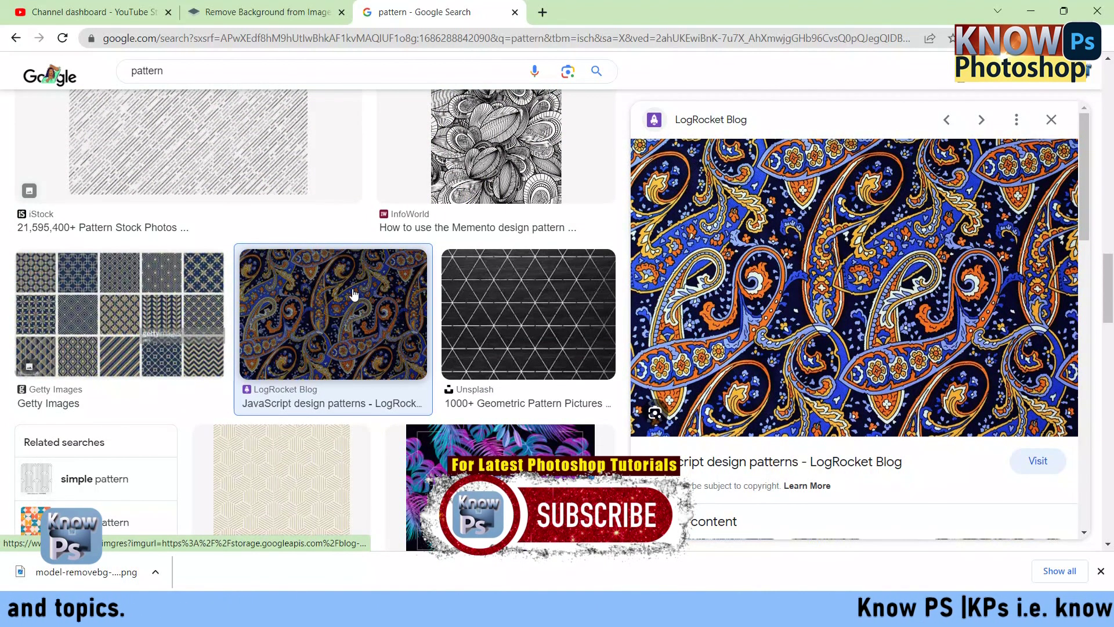
{"action": "right_click", "coordinate": [910, 256]}
{"action": "left_click", "coordinate": [957, 441]}
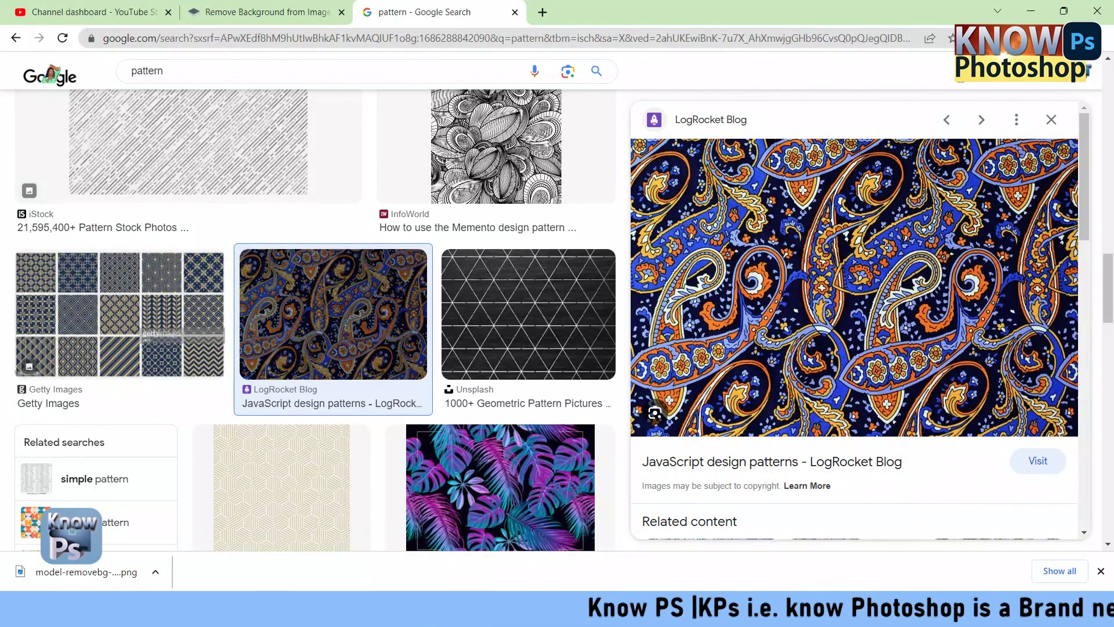
{"action": "left_click", "coordinate": [829, 610]}
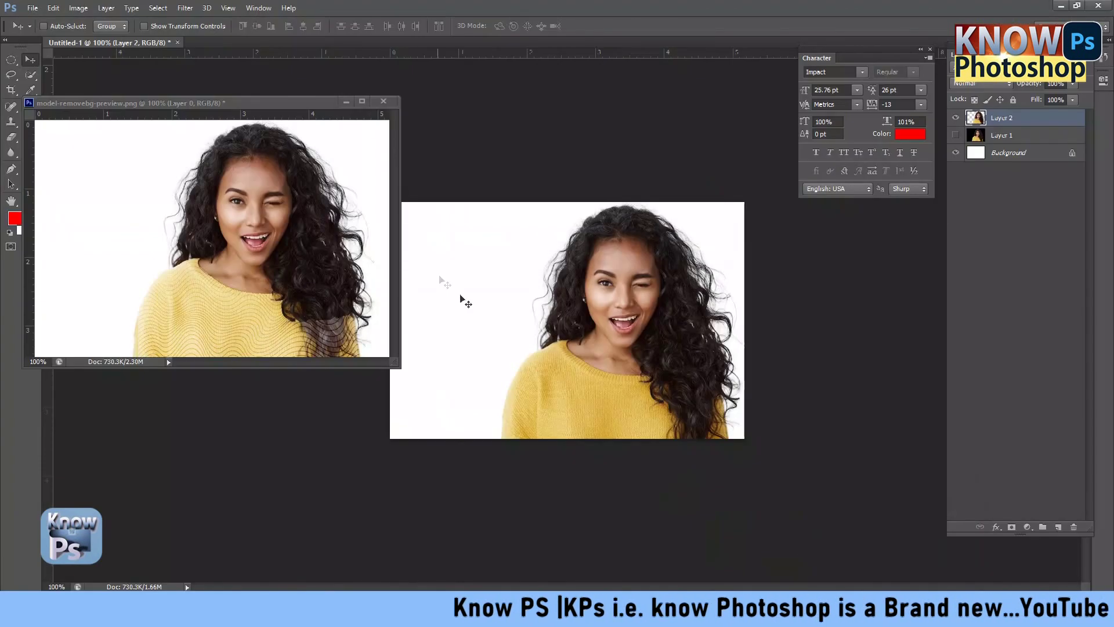
Step: Paste the paisley pattern into Untitled-1 as Layer 3
{"action": "key", "text": "ctrl+alt+shift+n"}
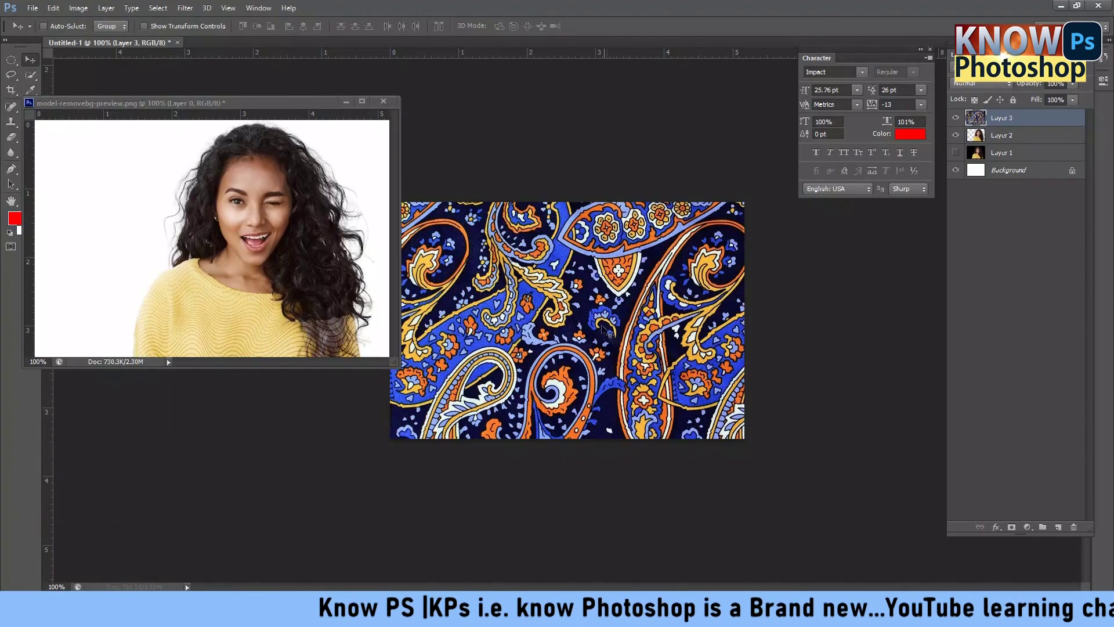
{"action": "key", "text": "ctrl+y"}
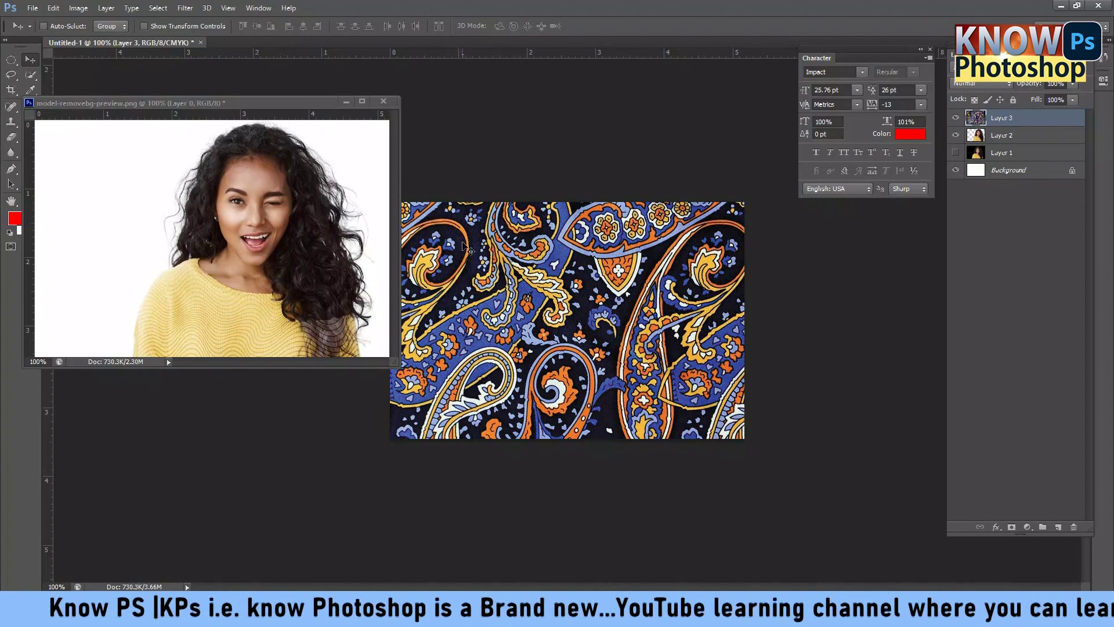
{"action": "key", "text": "ctrl+t"}
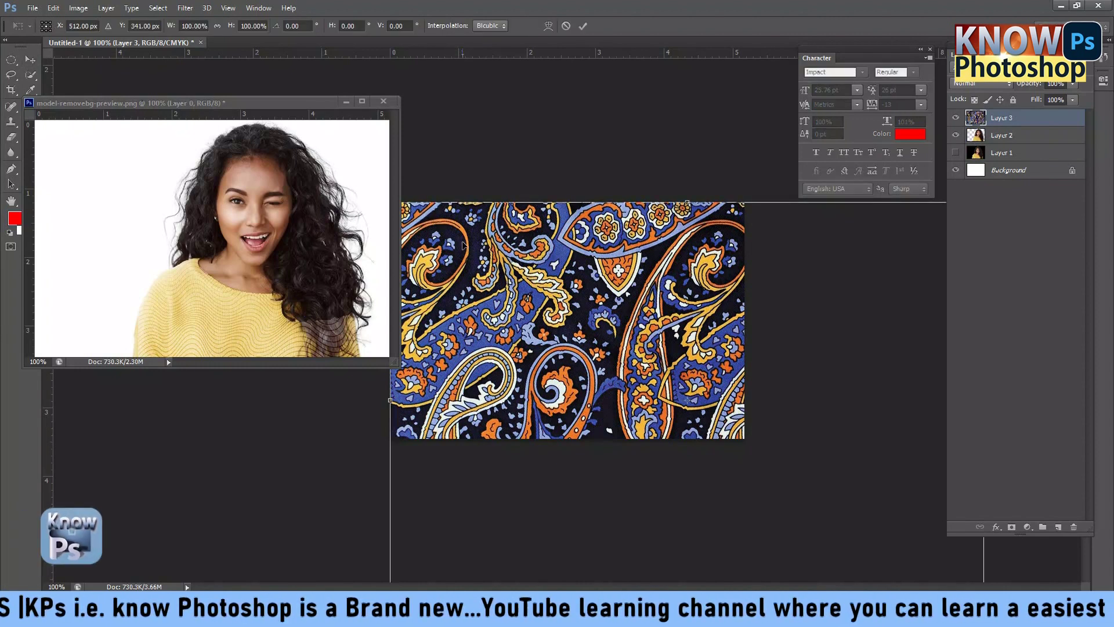
{"action": "left_click", "coordinate": [314, 108]}
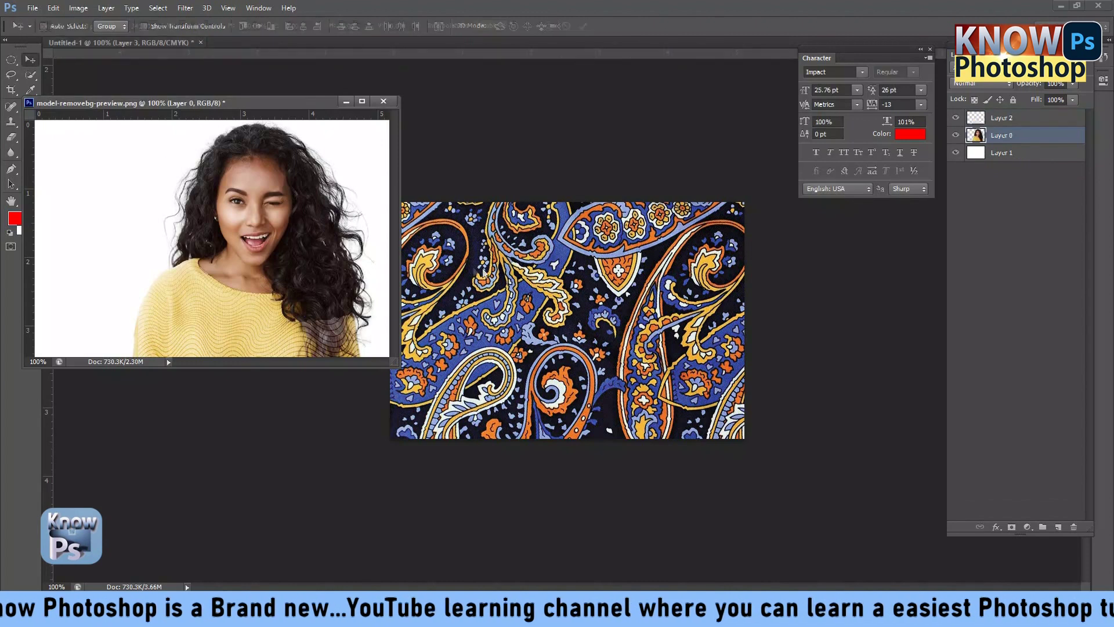
{"action": "left_click", "coordinate": [484, 271]}
Step: Scale the paisley pattern to about 42% over the sweater, then hide its layer
{"action": "key", "text": "ctrl+t"}
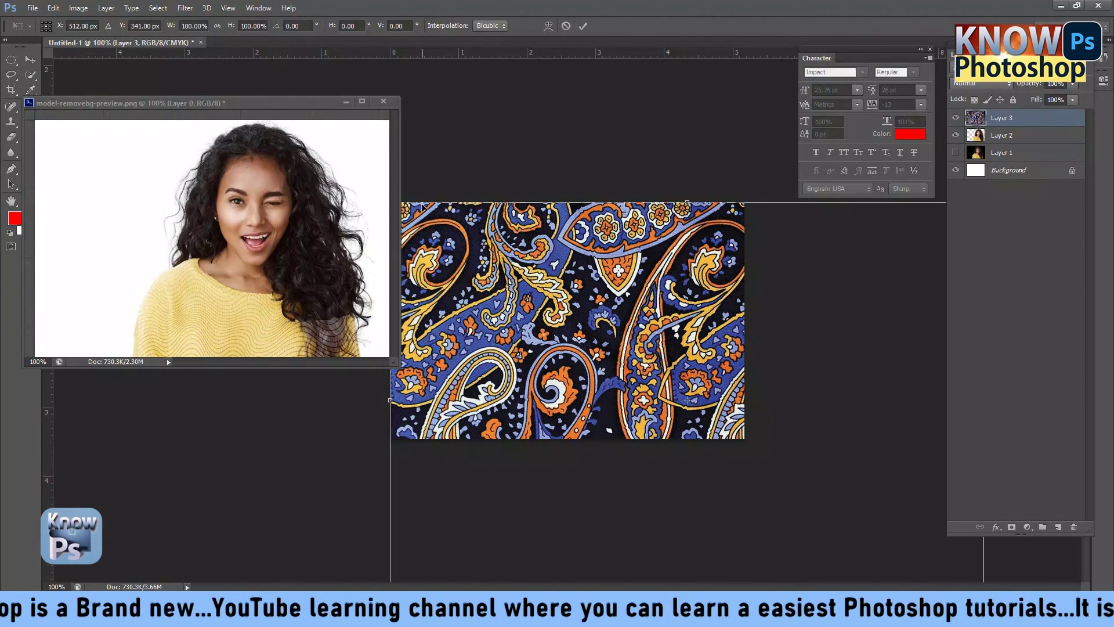
{"action": "left_click_drag", "start_coordinate": [687, 400], "coordinate": [783, 418]}
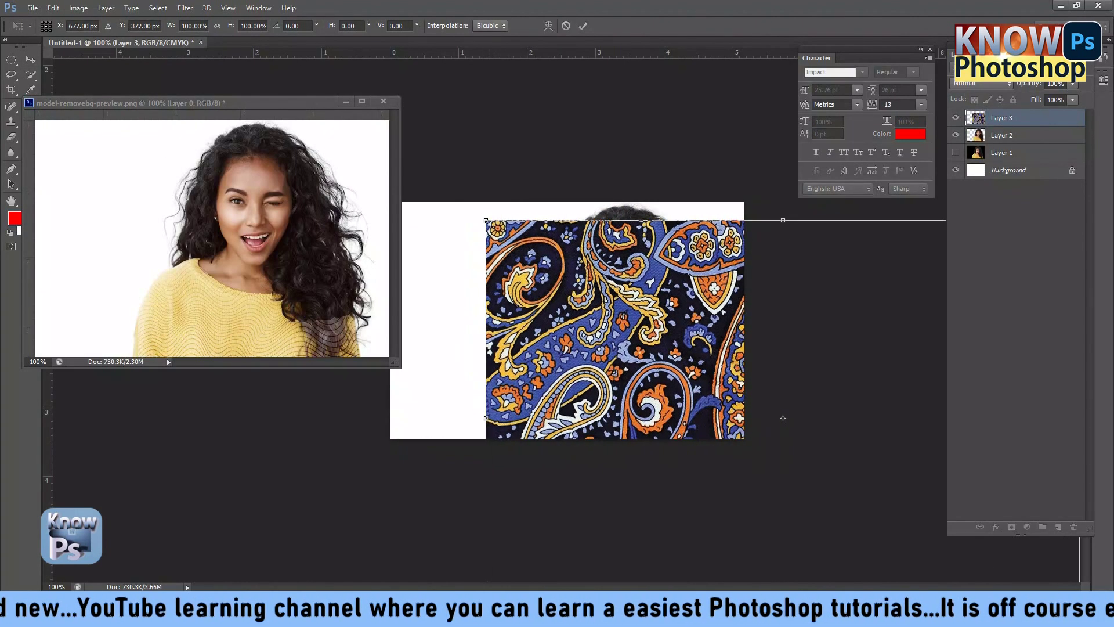
{"action": "left_click_drag", "start_coordinate": [484, 221], "coordinate": [756, 401]}
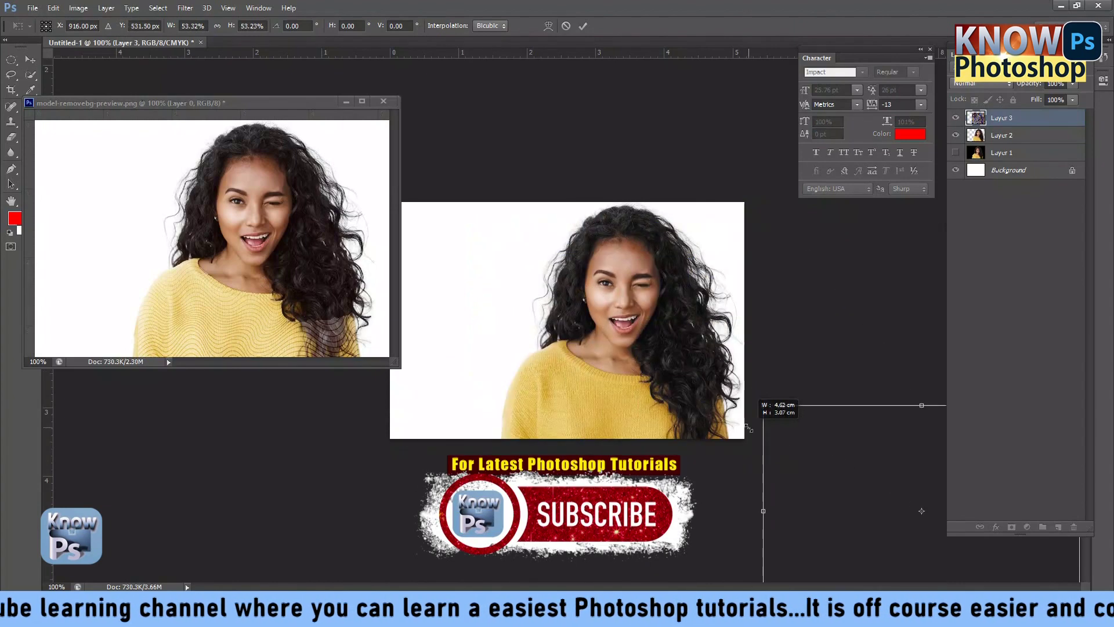
{"action": "left_click_drag", "start_coordinate": [812, 453], "coordinate": [535, 381]}
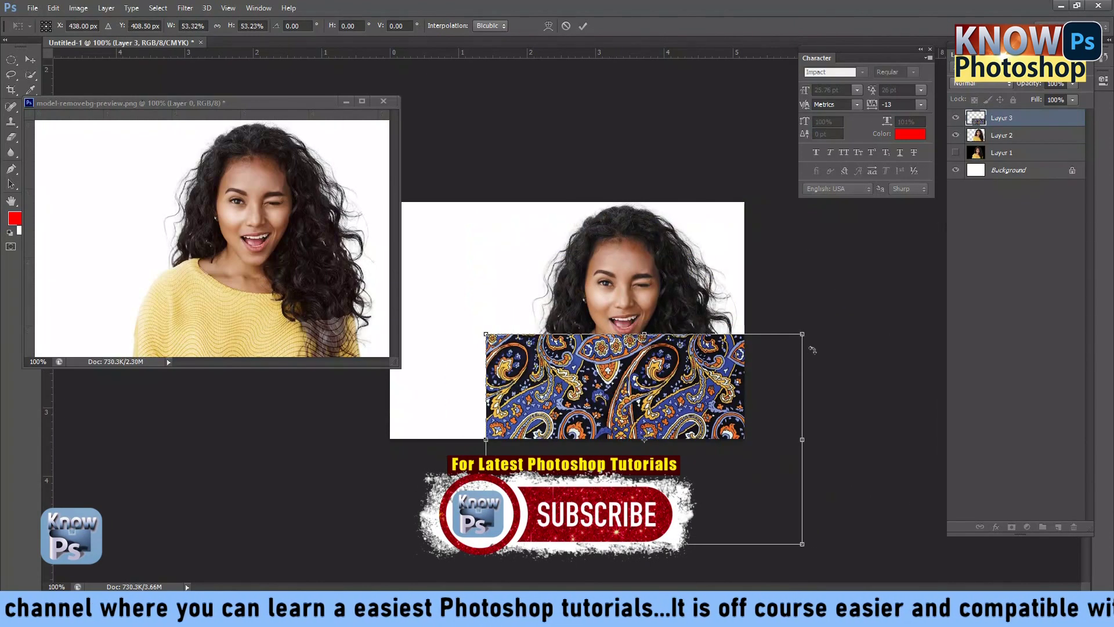
{"action": "left_click_drag", "start_coordinate": [803, 335], "coordinate": [738, 377]}
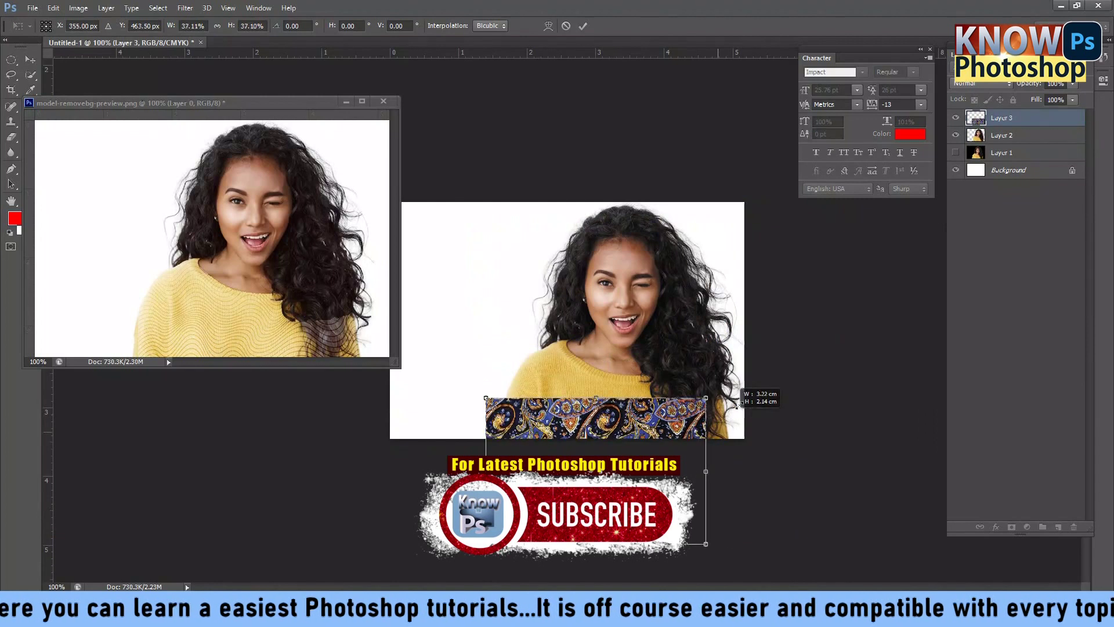
{"action": "left_click_drag", "start_coordinate": [673, 444], "coordinate": [679, 404]}
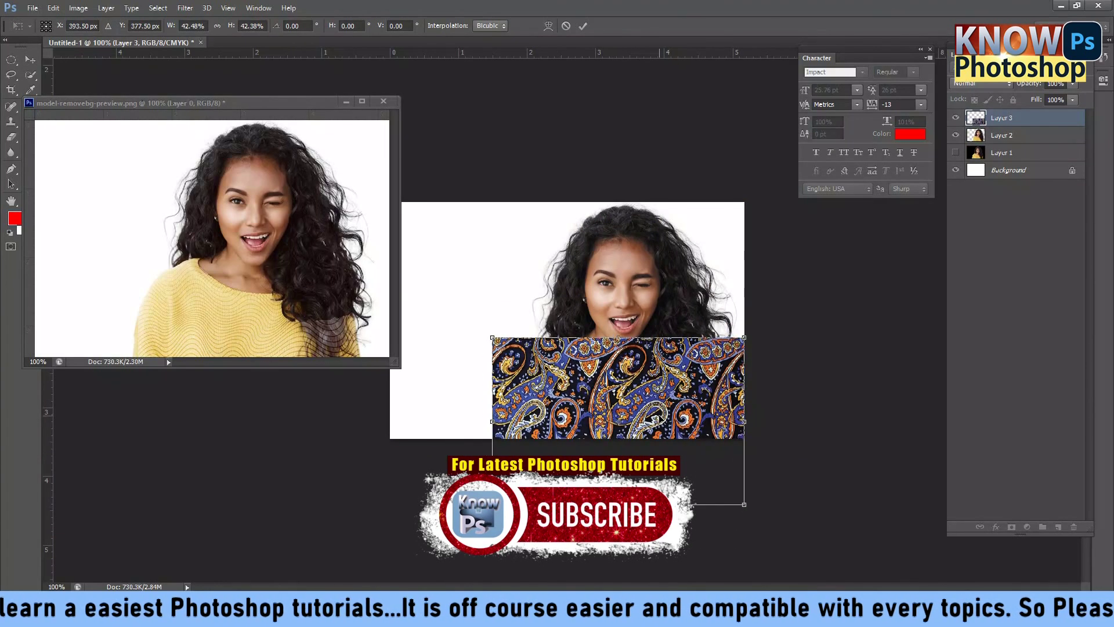
{"action": "key", "text": "Return"}
{"action": "left_click", "coordinate": [956, 118]}
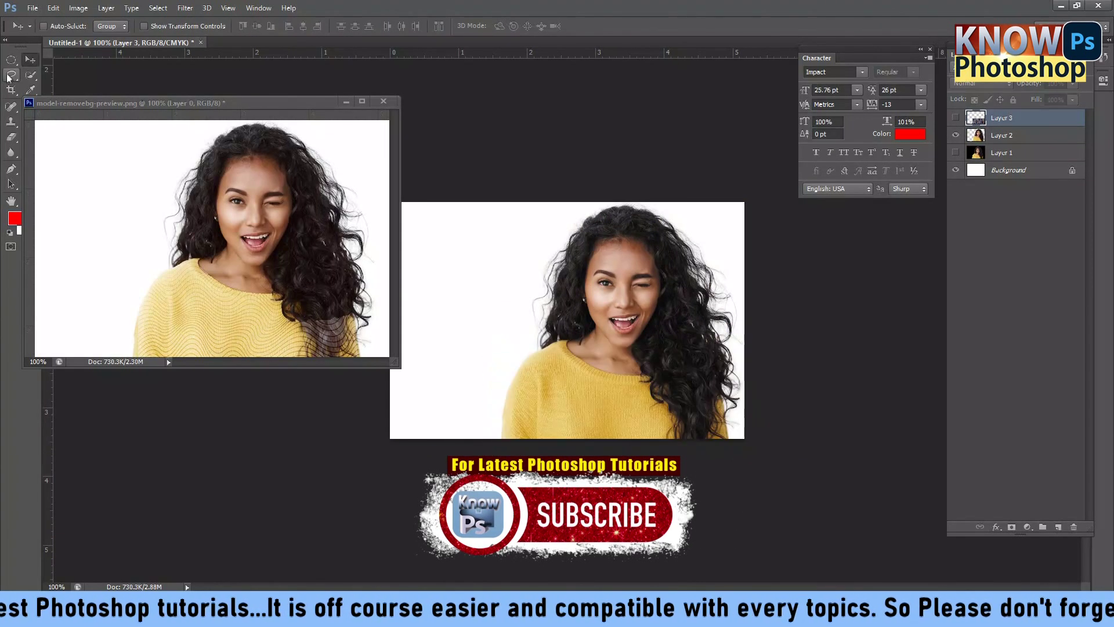
Step: Quick-select the yellow sweater on Layer 2, then show and activate paisley Layer 3
{"action": "left_click", "coordinate": [31, 77]}
{"action": "mouse_move", "coordinate": [572, 395]}
{"action": "left_mouse_down"}
{"action": "mouse_move", "coordinate": [552, 373]}
{"action": "mouse_move", "coordinate": [526, 428]}
{"action": "mouse_move", "coordinate": [654, 401]}
{"action": "mouse_move", "coordinate": [714, 430]}
{"action": "left_mouse_up"}
{"action": "key", "text": "ctrl+d"}
{"action": "left_click", "coordinate": [993, 135]}
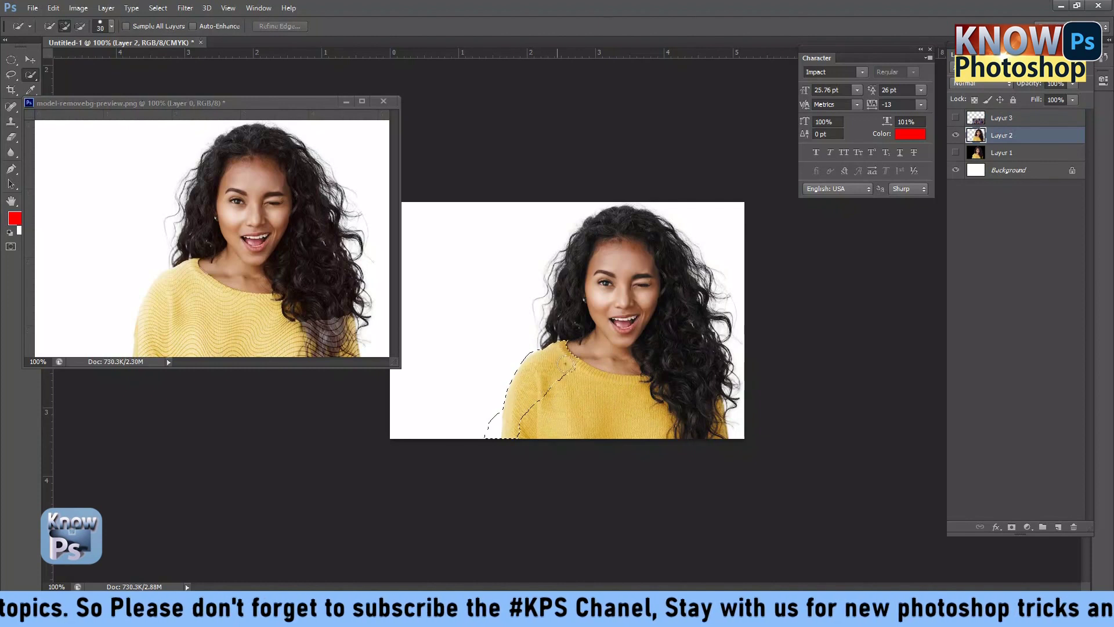
{"action": "left_click_drag", "start_coordinate": [700, 433], "coordinate": [728, 429]}
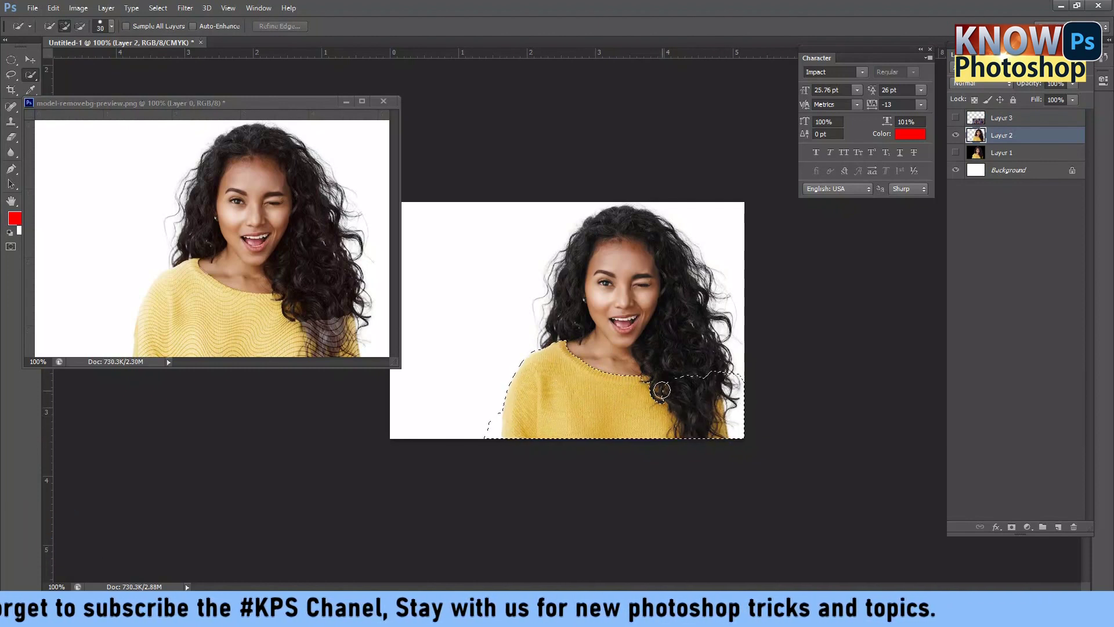
{"action": "left_click_drag", "start_coordinate": [657, 390], "coordinate": [728, 383]}
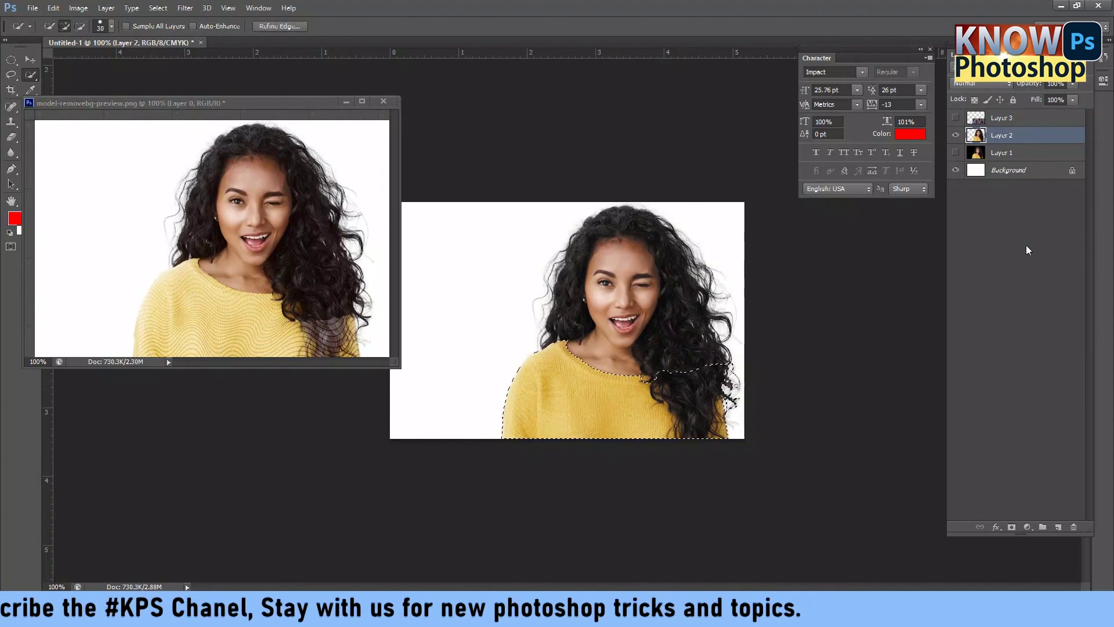
{"action": "left_click", "coordinate": [957, 119]}
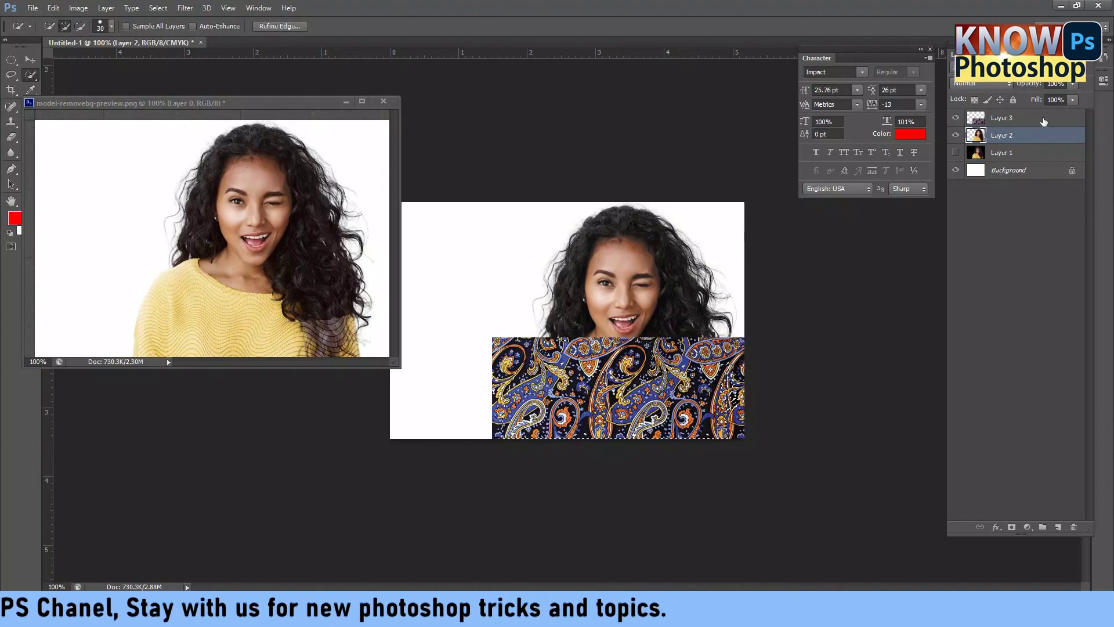
{"action": "left_click", "coordinate": [1045, 122]}
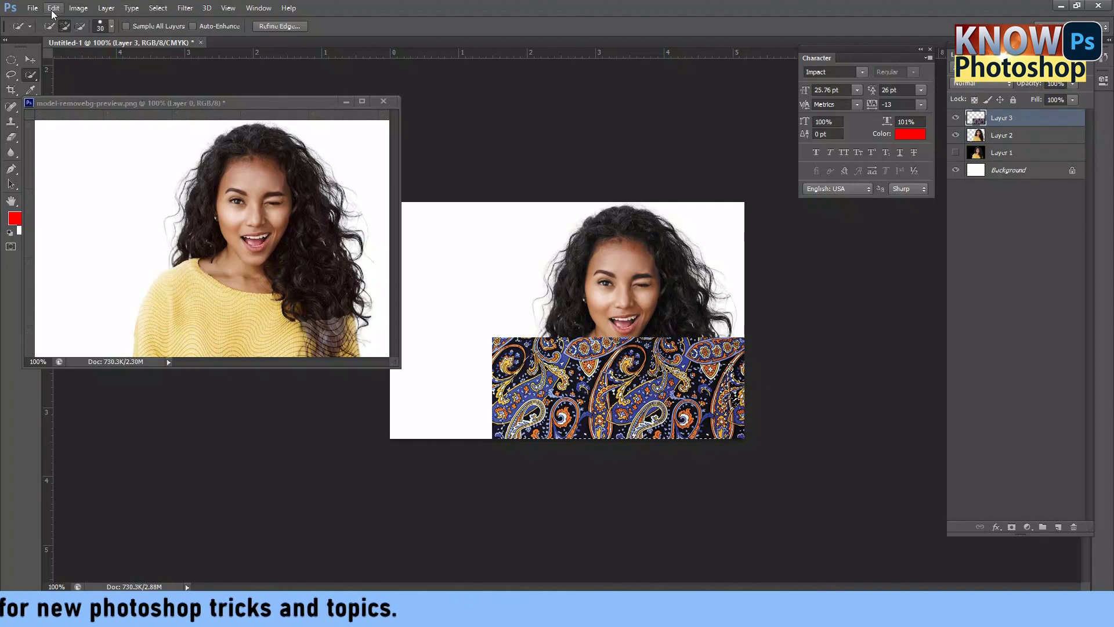
Step: Move the model-removebg-preview window down to the lower left of the screen
{"action": "left_click", "coordinate": [79, 8]}
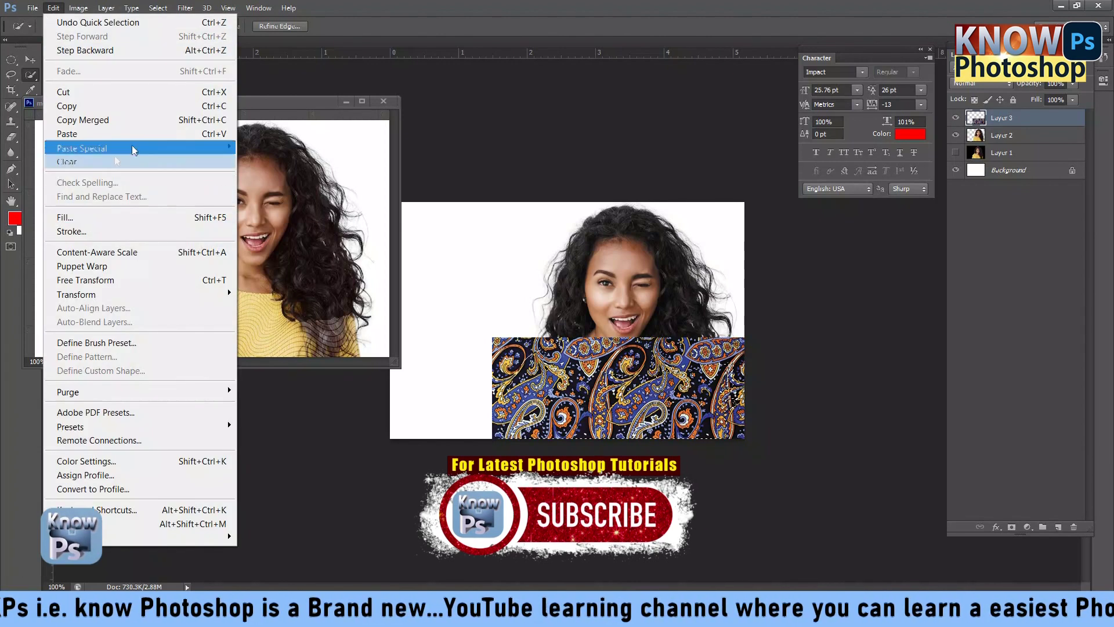
{"action": "left_click", "coordinate": [659, 282]}
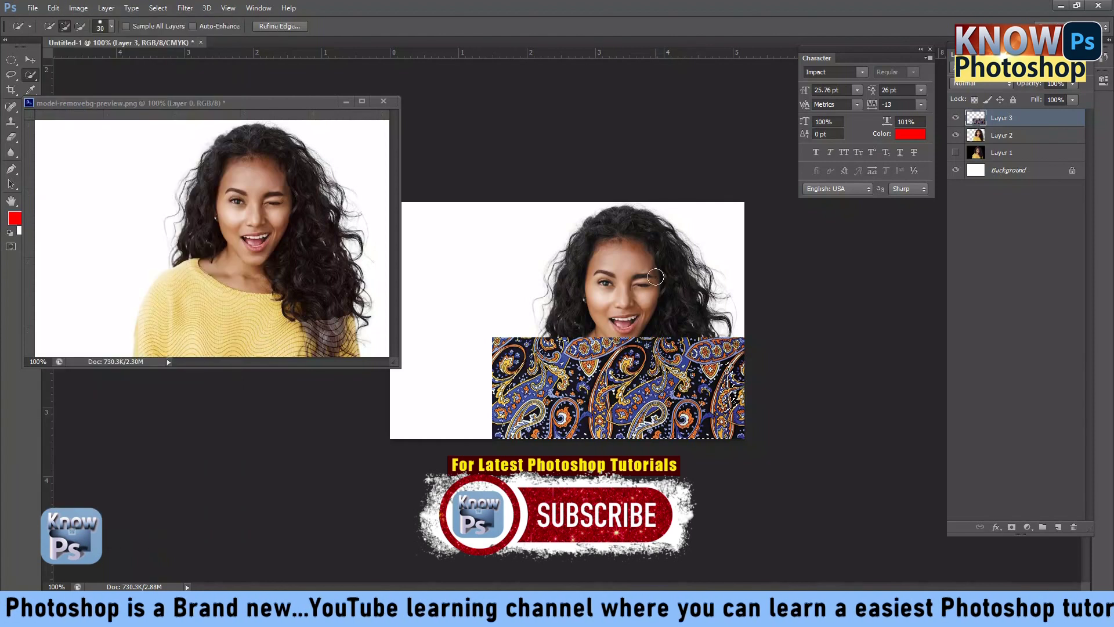
{"action": "left_click", "coordinate": [30, 59]}
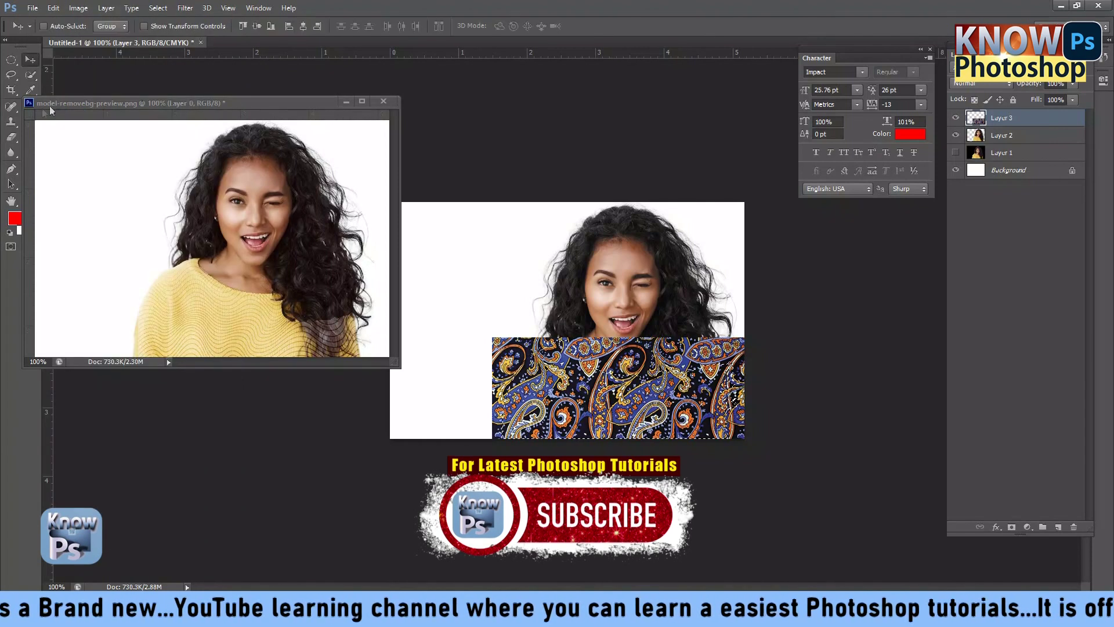
{"action": "mouse_move", "coordinate": [50, 110]}
{"action": "left_mouse_down"}
{"action": "mouse_move", "coordinate": [138, 232]}
{"action": "mouse_move", "coordinate": [148, 123]}
{"action": "mouse_move", "coordinate": [175, 386]}
{"action": "left_mouse_up"}
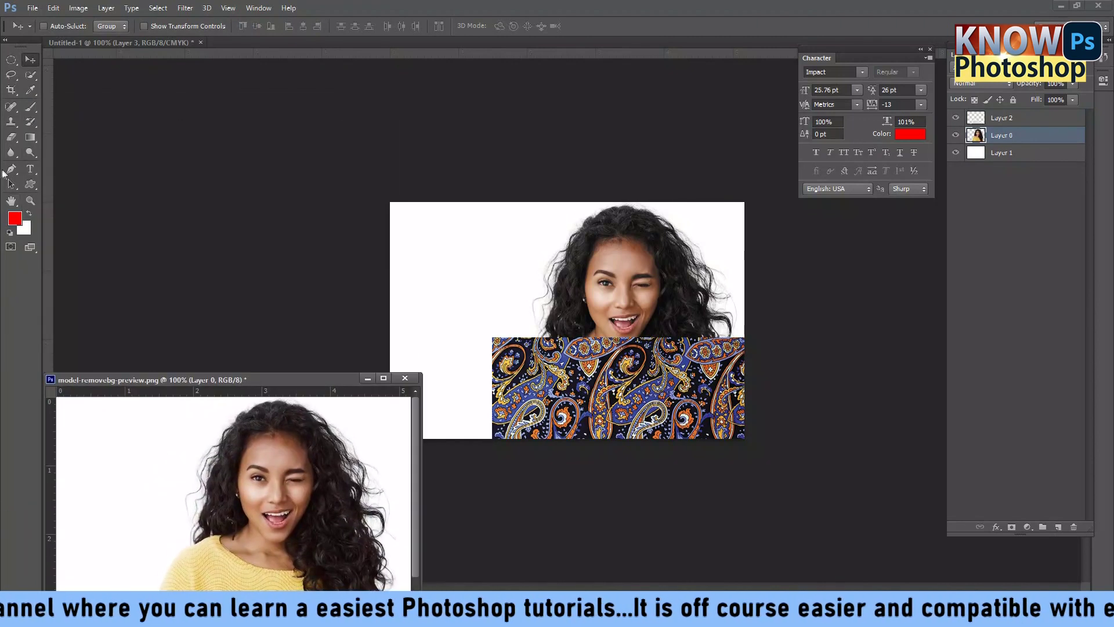
Step: Add a 'Press' text line at 12.01 pt in the upper-left of Untitled-1
{"action": "left_click", "coordinate": [30, 169]}
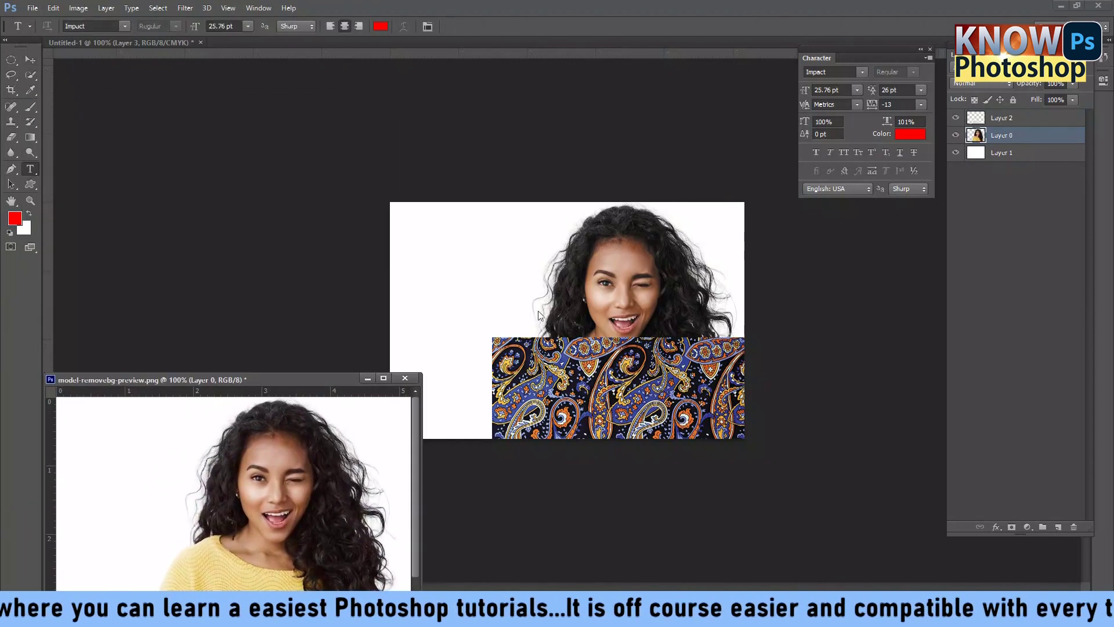
{"action": "left_click", "coordinate": [452, 269]}
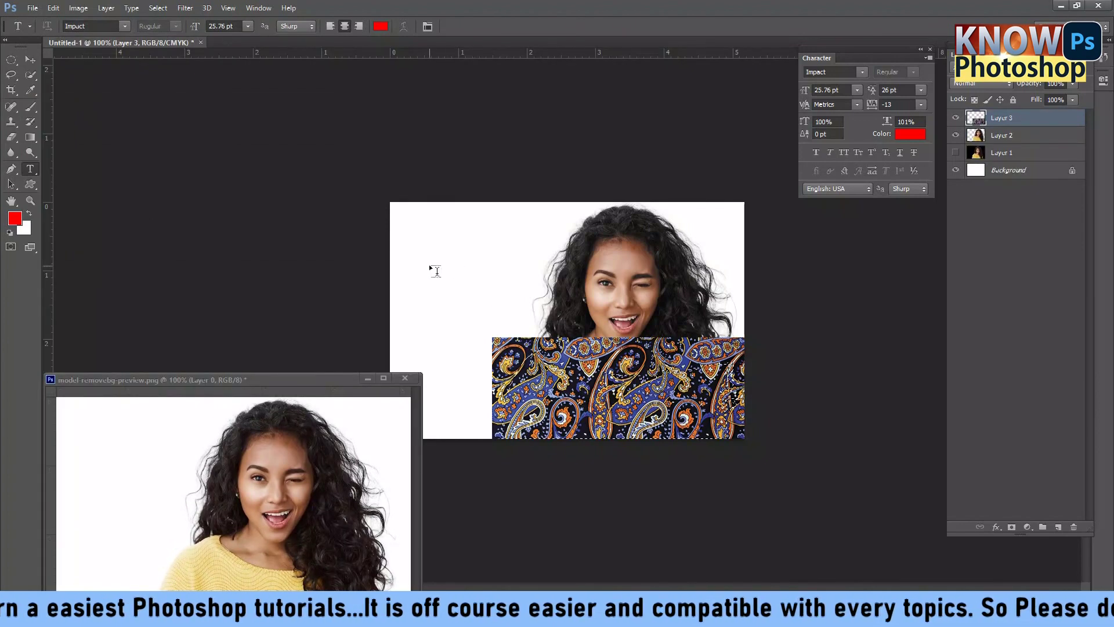
{"action": "left_click", "coordinate": [435, 267]}
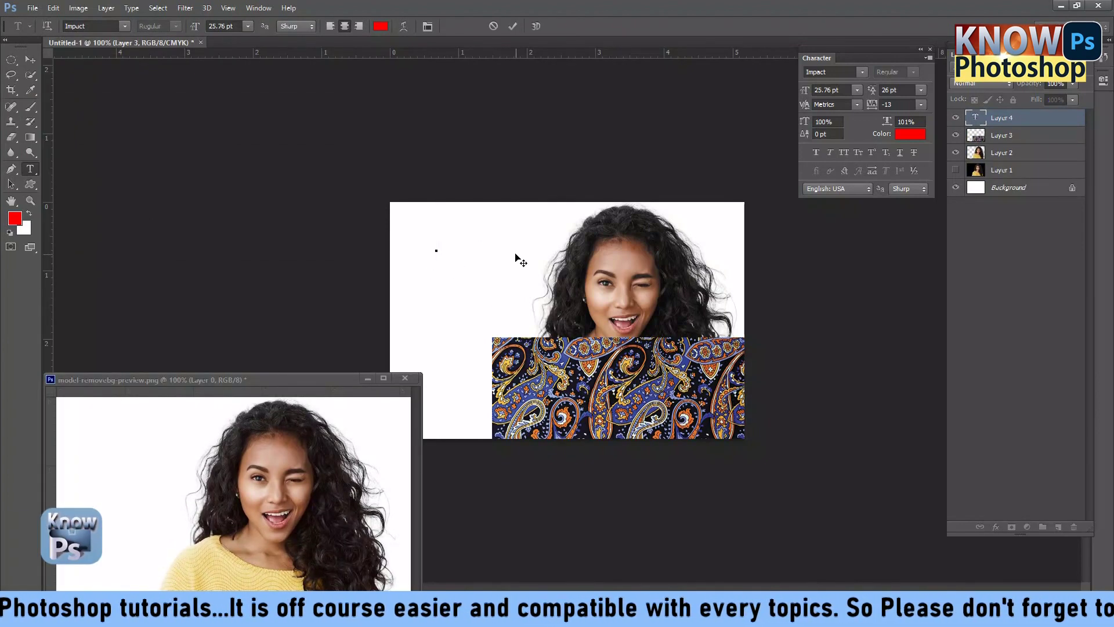
{"action": "type", "text": "Press"}
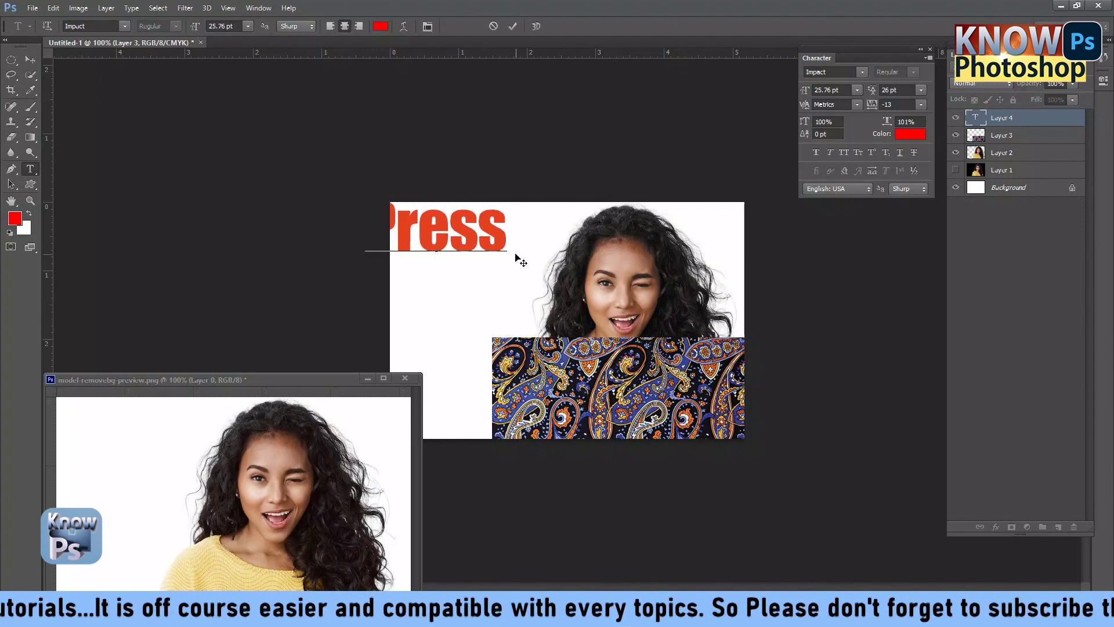
{"action": "key", "text": "ctrl+a"}
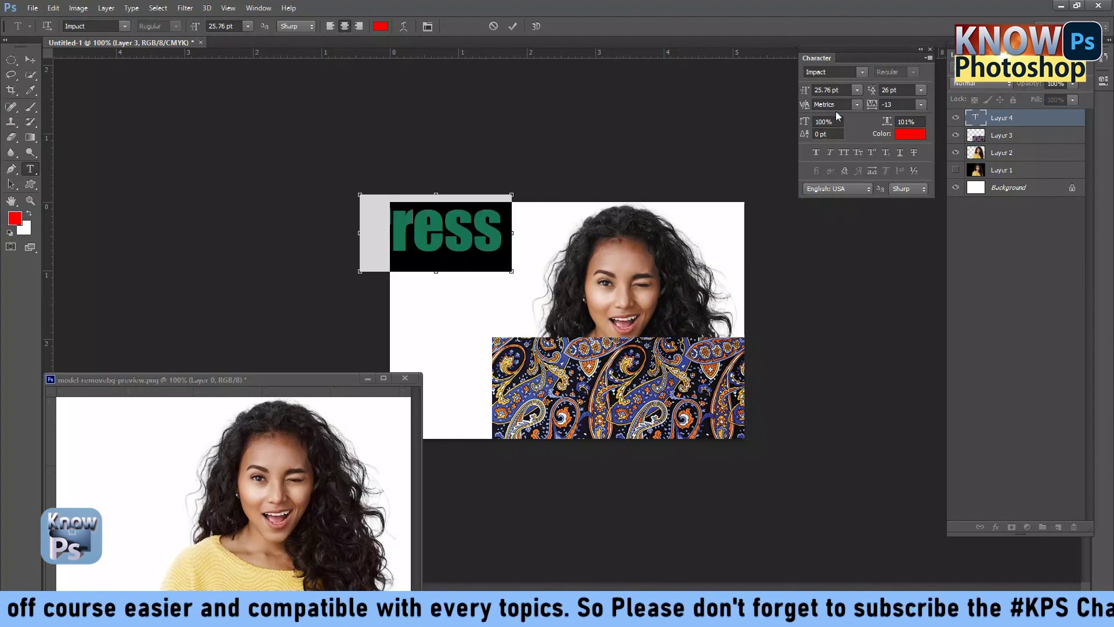
{"action": "left_click_drag", "start_coordinate": [806, 93], "coordinate": [794, 100]}
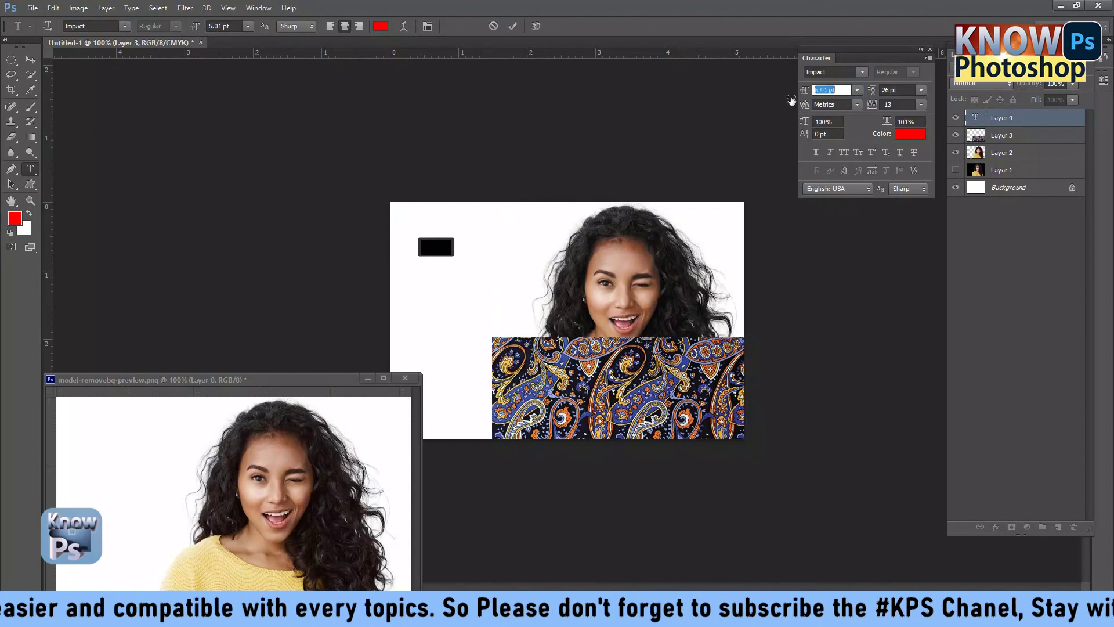
{"action": "left_click", "coordinate": [455, 277]}
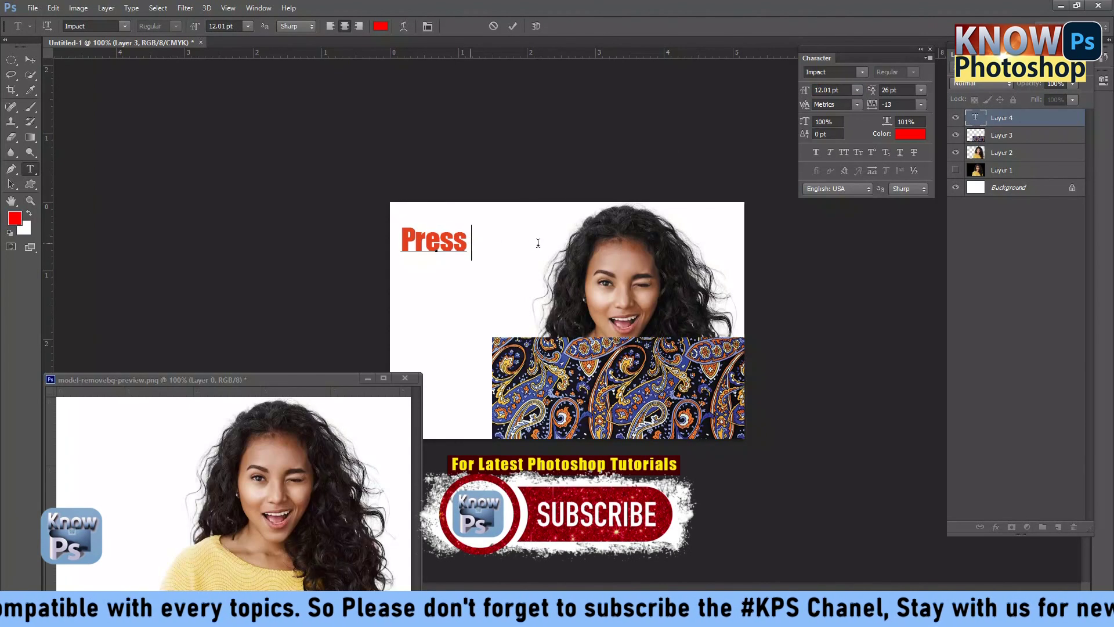
Step: Add a second line 'ctrl+Shift+0', set leading to 18 pt, and position the text block
{"action": "type", "text": "ctrl+Shift"}
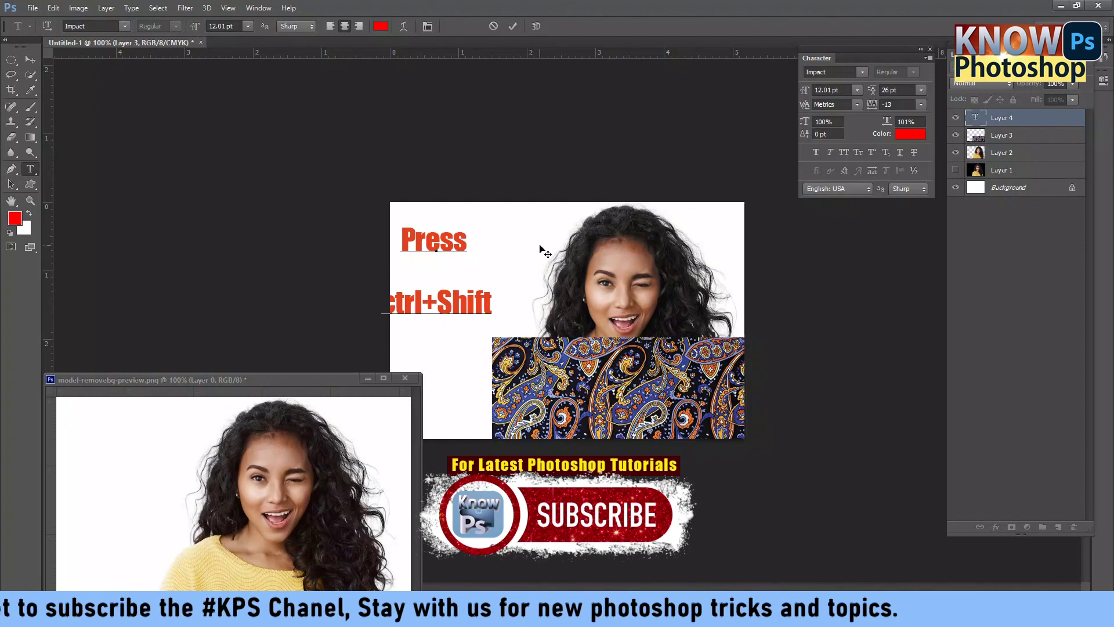
{"action": "type", "text": "+0"}
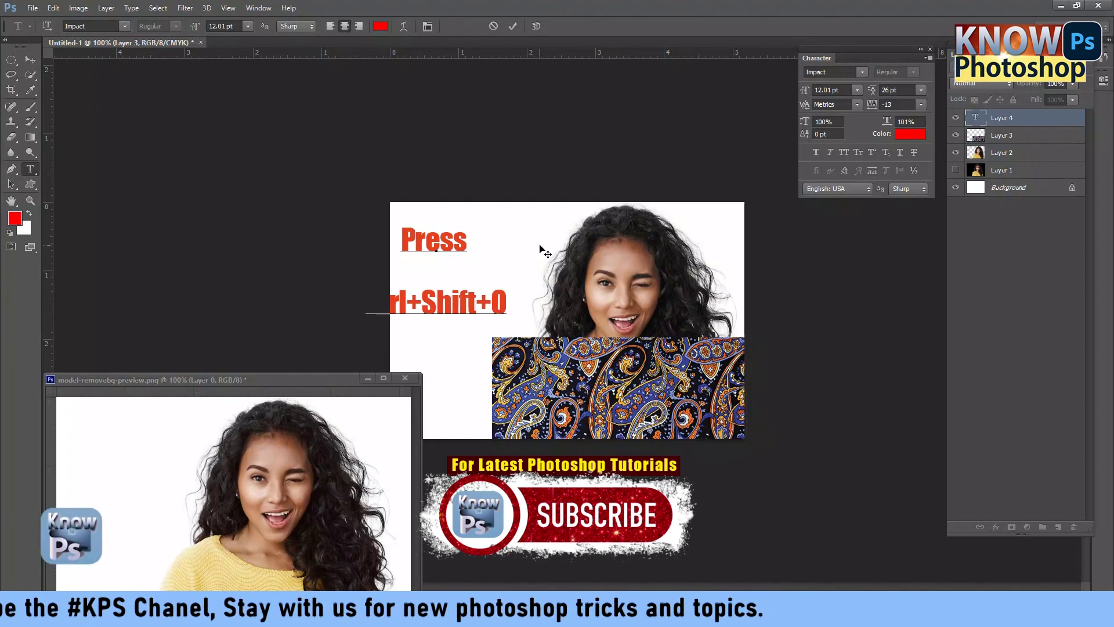
{"action": "left_click_drag", "start_coordinate": [450, 360], "coordinate": [498, 335]}
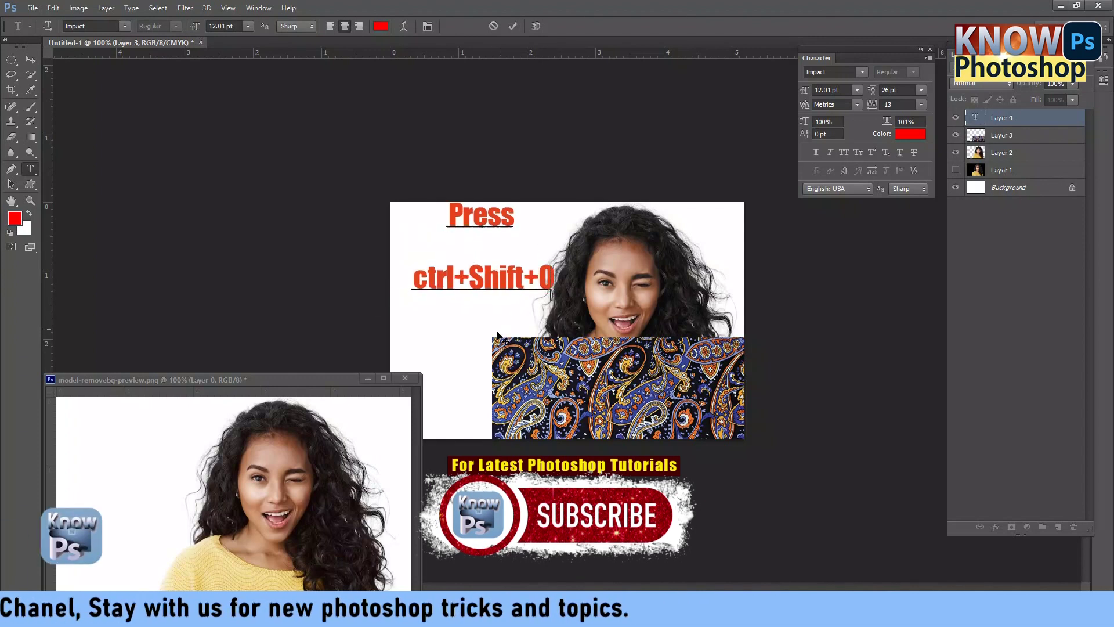
{"action": "key", "text": "ctrl+a"}
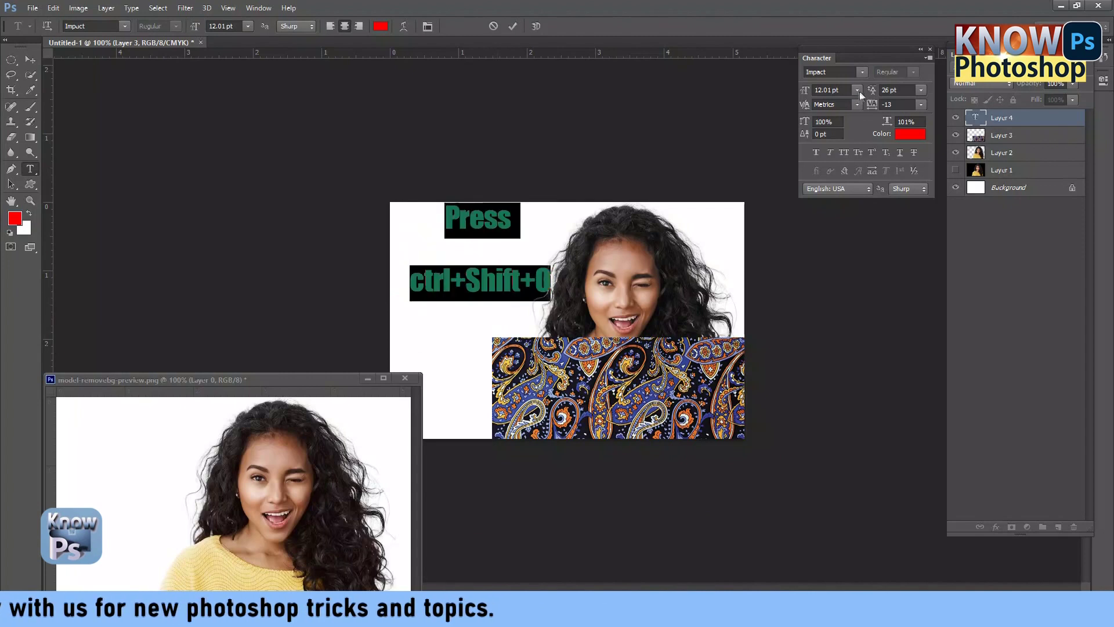
{"action": "left_click_drag", "start_coordinate": [870, 93], "coordinate": [866, 105]}
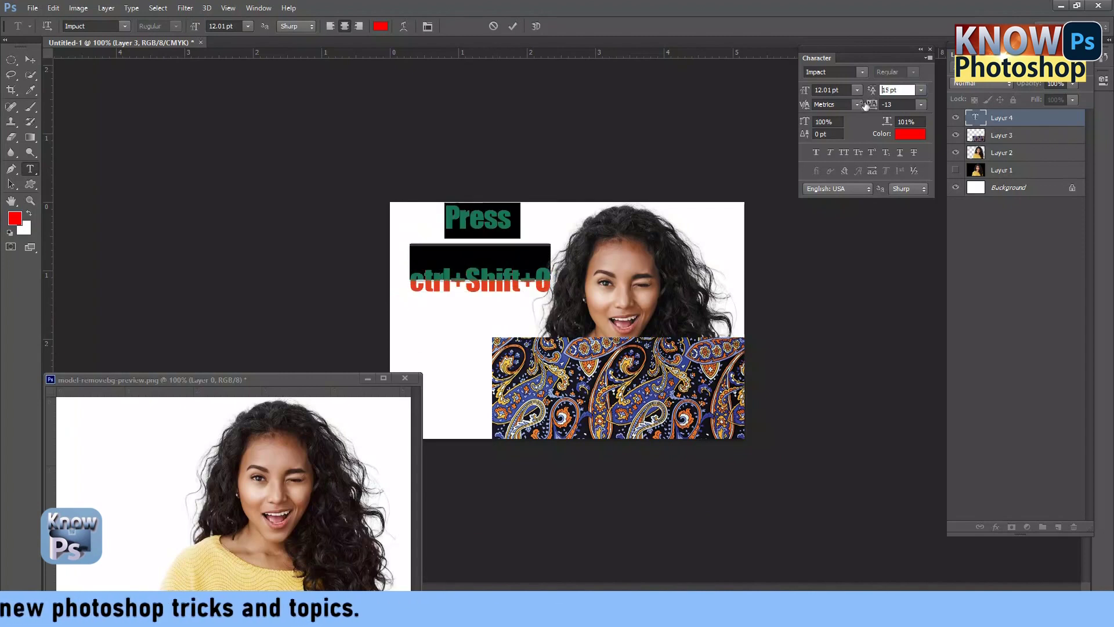
{"action": "type", "text": "18"}
{"action": "left_click", "coordinate": [30, 59]}
{"action": "left_click_drag", "start_coordinate": [476, 279], "coordinate": [470, 288]}
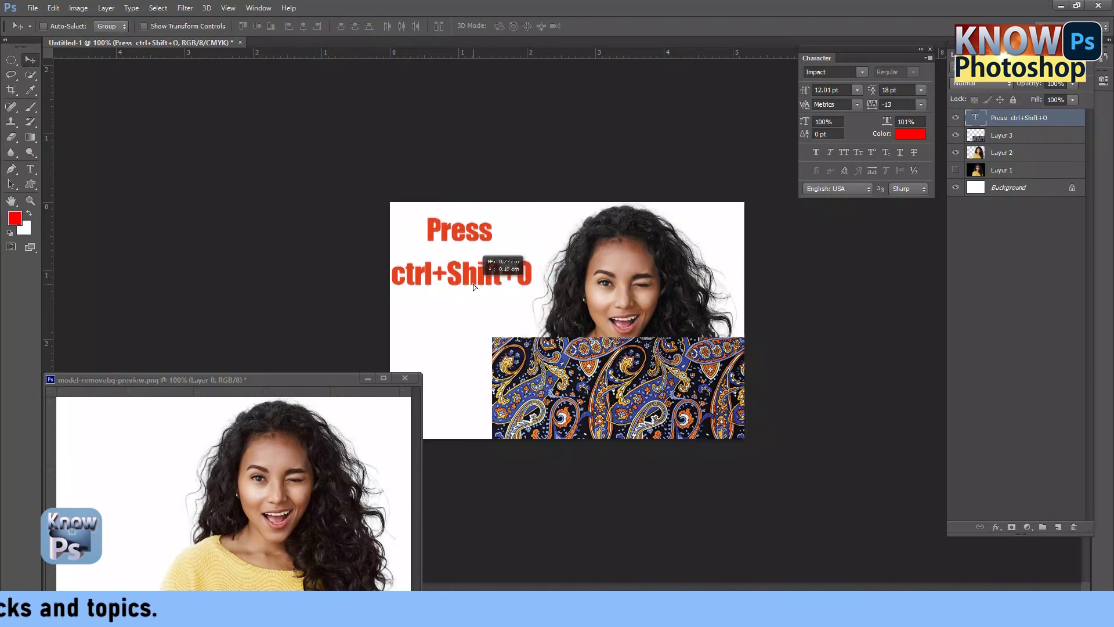
Step: Hide the paisley layer and quick-select the yellow sweater on Layer 2
{"action": "left_click", "coordinate": [955, 135]}
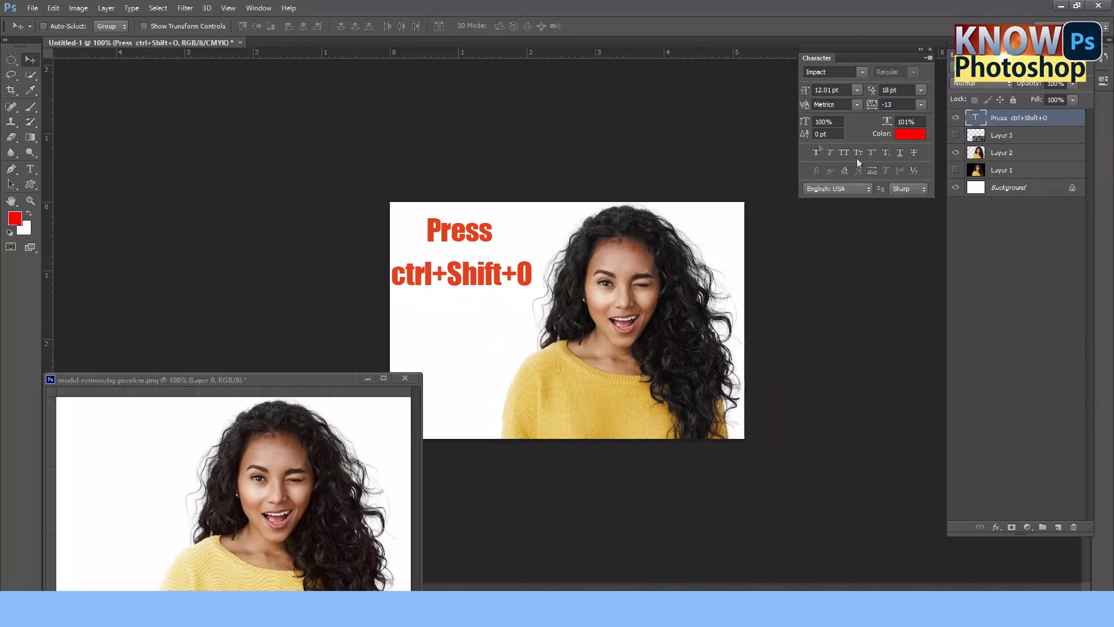
{"action": "left_click", "coordinate": [36, 75]}
{"action": "left_click_drag", "start_coordinate": [508, 444], "coordinate": [560, 351]}
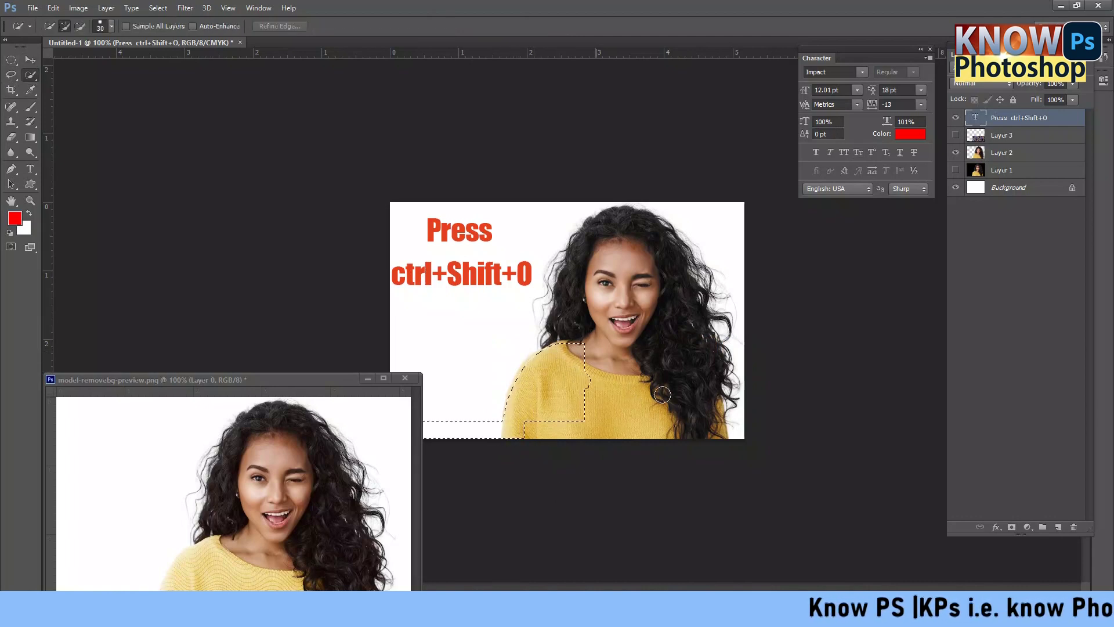
{"action": "key", "text": "ctrl+d"}
{"action": "left_click", "coordinate": [999, 153]}
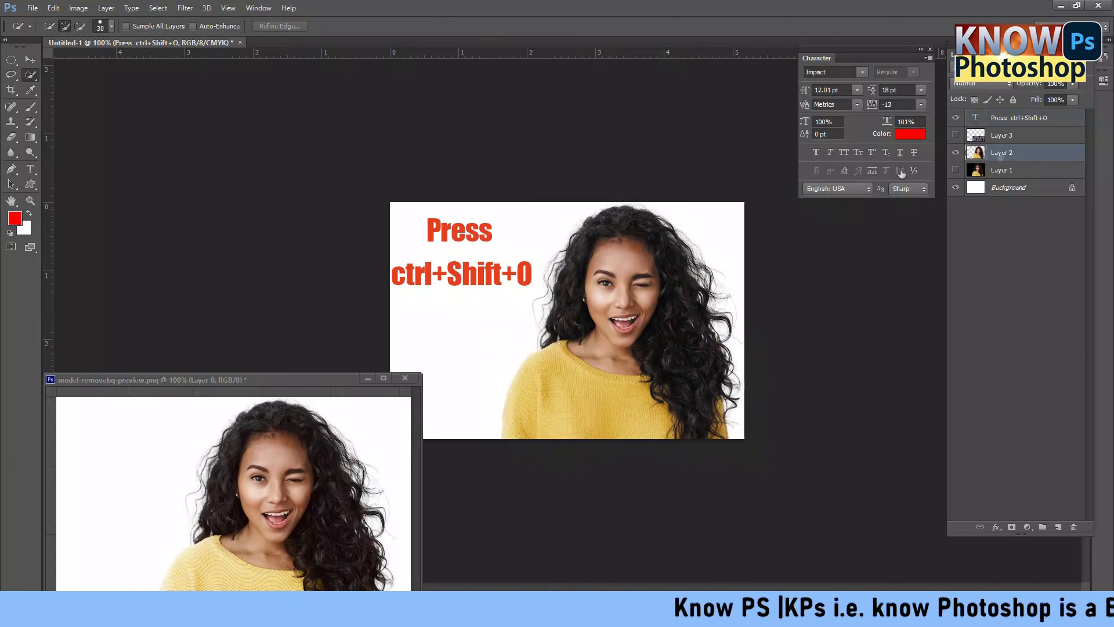
{"action": "left_click_drag", "start_coordinate": [507, 463], "coordinate": [509, 447]}
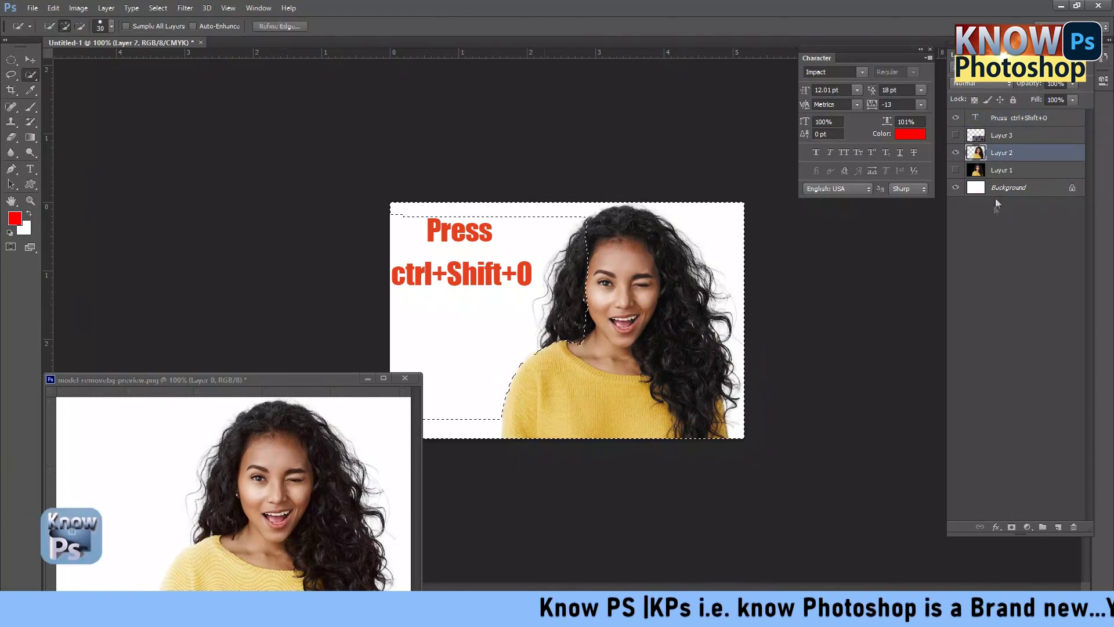
{"action": "key", "text": "ctrl+d"}
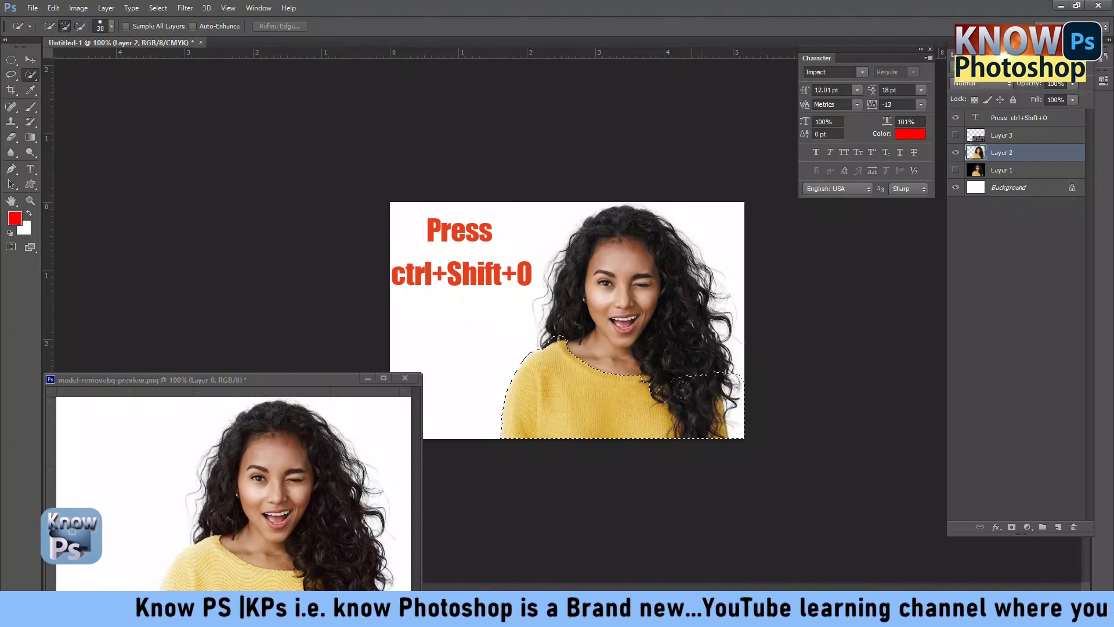
{"action": "left_click_drag", "start_coordinate": [647, 388], "coordinate": [647, 389]}
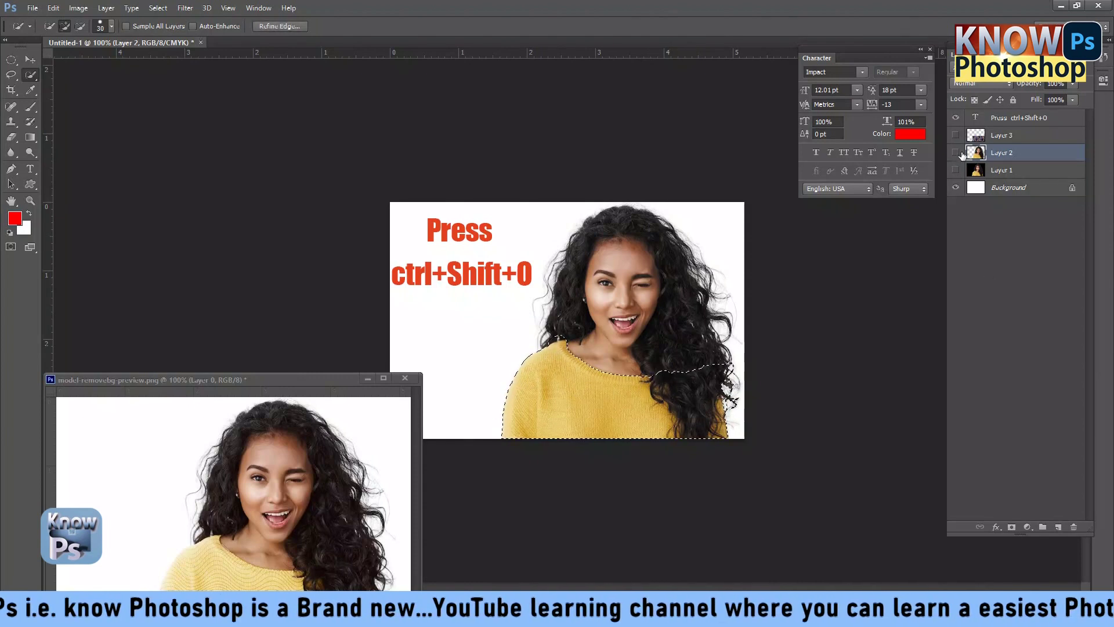
Step: Show Layer 2, toggle the Press text's visibility, and press Ctrl+Shift+Alt+E
{"action": "left_click", "coordinate": [955, 152]}
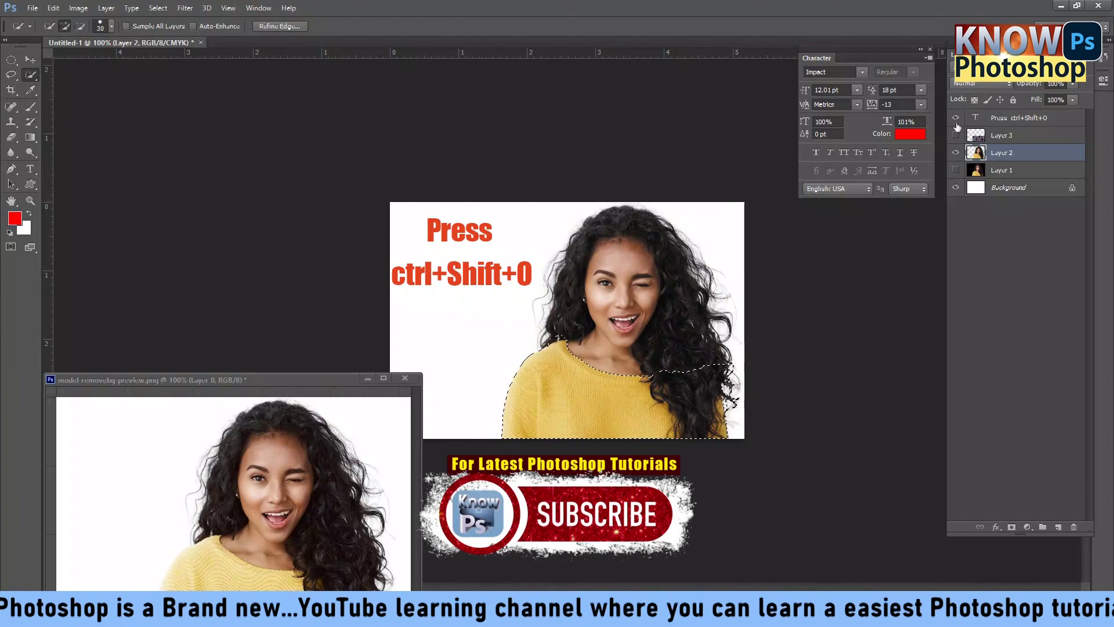
{"action": "left_click", "coordinate": [956, 118]}
{"action": "left_click", "coordinate": [956, 118]}
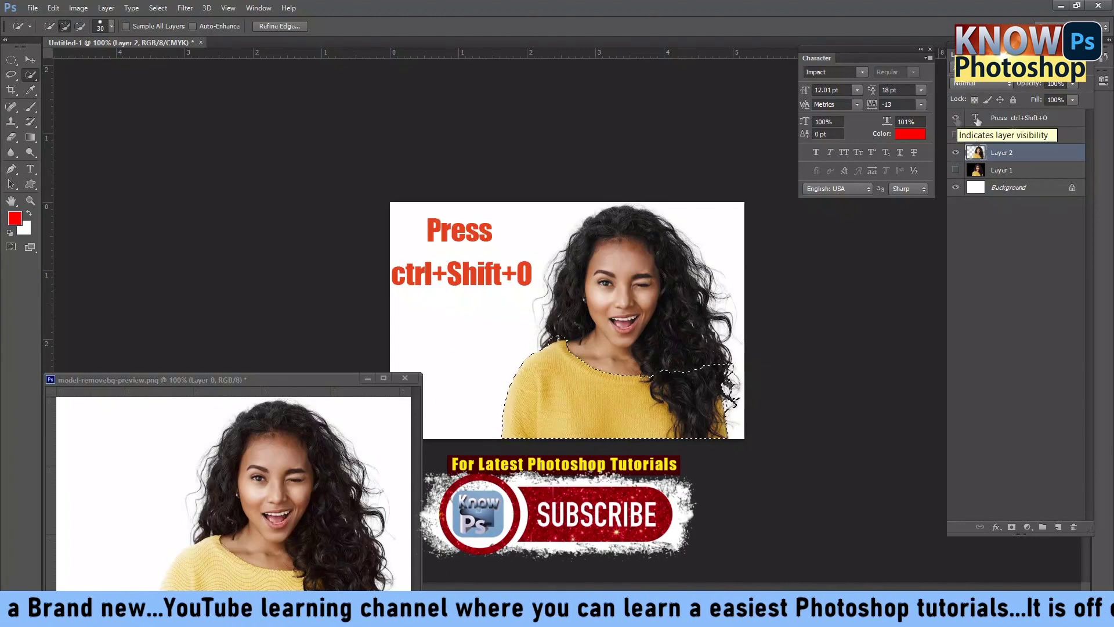
{"action": "key", "text": "ctrl+shift+alt+e"}
Step: Clip the paisley Layer 3 to the sweater on Layer 2 and clear the selection
{"action": "left_click", "coordinate": [956, 137]}
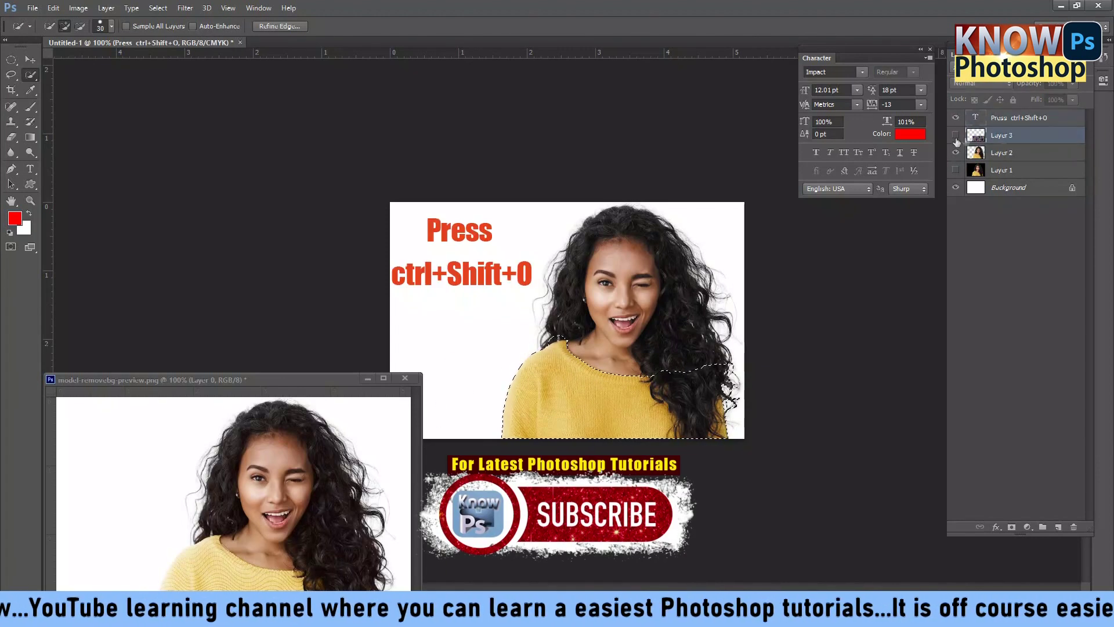
{"action": "left_click", "coordinate": [956, 136]}
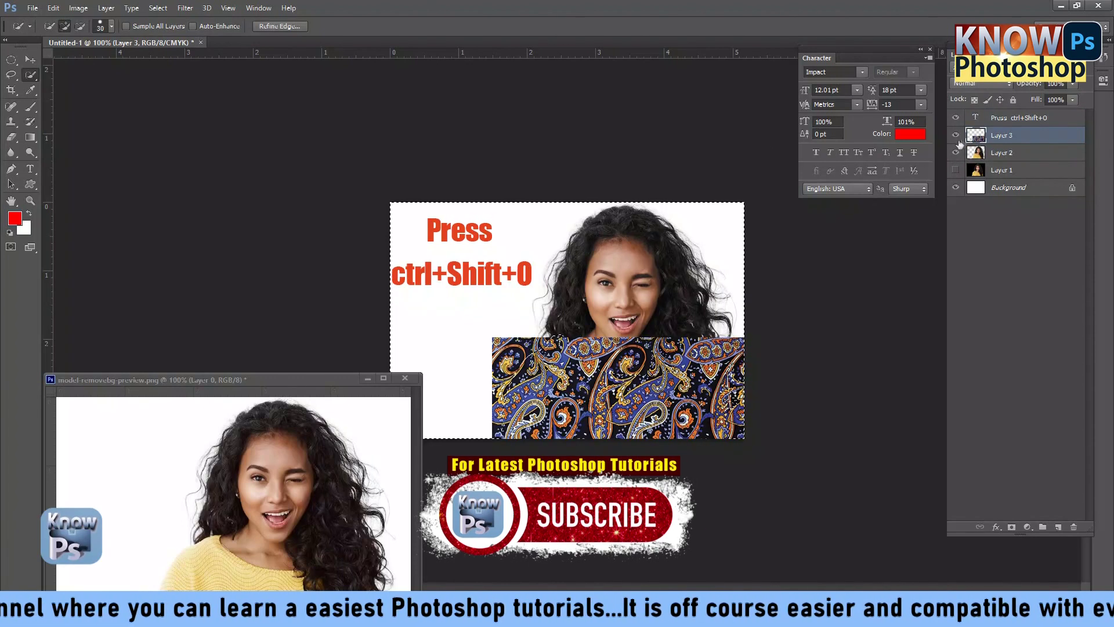
{"action": "left_click", "coordinate": [956, 135]}
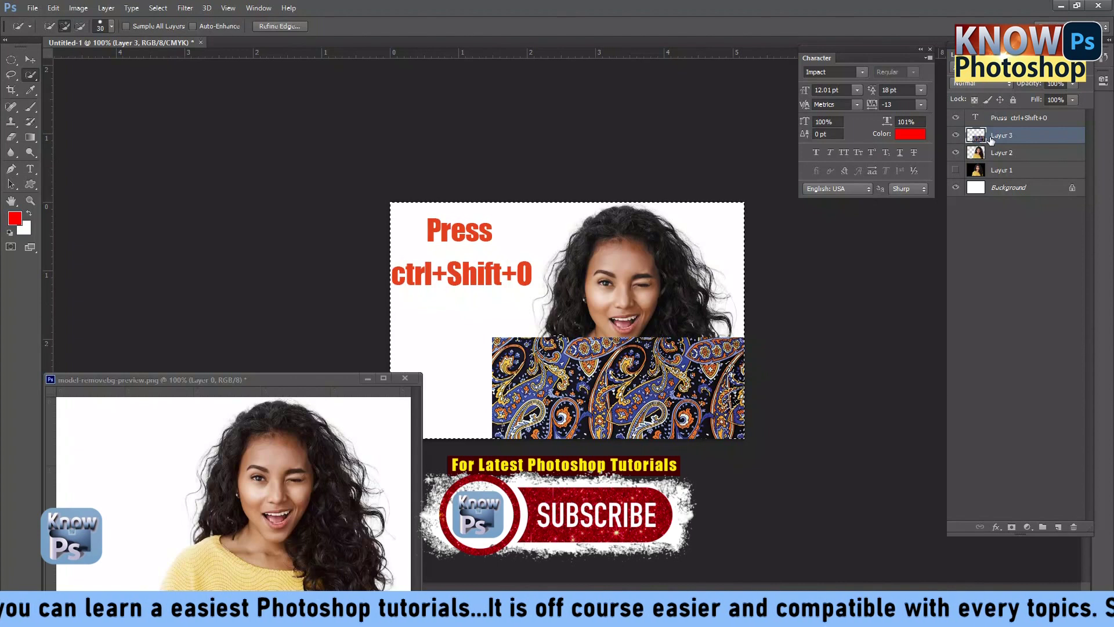
{"action": "left_click", "coordinate": [992, 139], "text": "alt"}
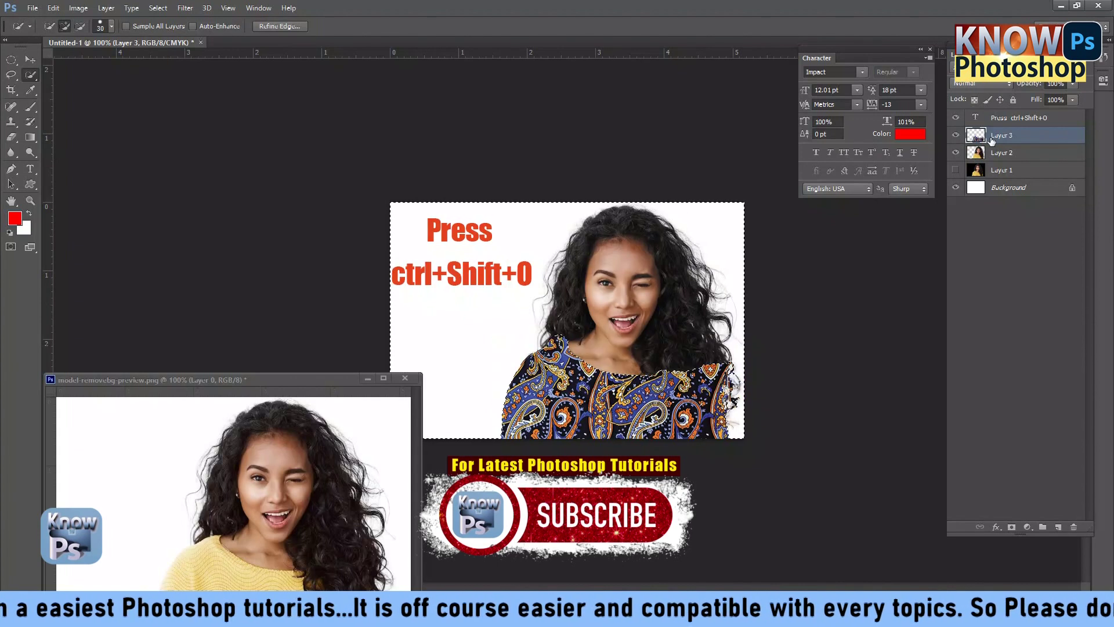
{"action": "key", "text": "ctrl+d"}
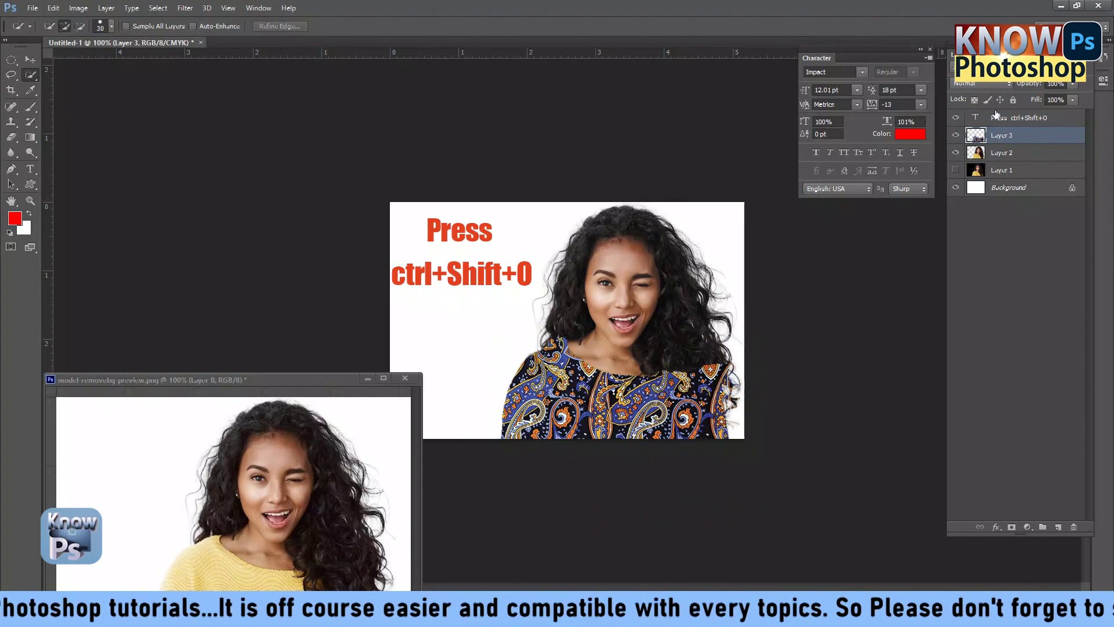
Step: Cycle the paisley layer's blend modes and settle on Overlay for golden motifs on the sweater
{"action": "left_click", "coordinate": [982, 82]}
{"action": "key", "text": "Down"}
{"action": "key", "text": "Return"}
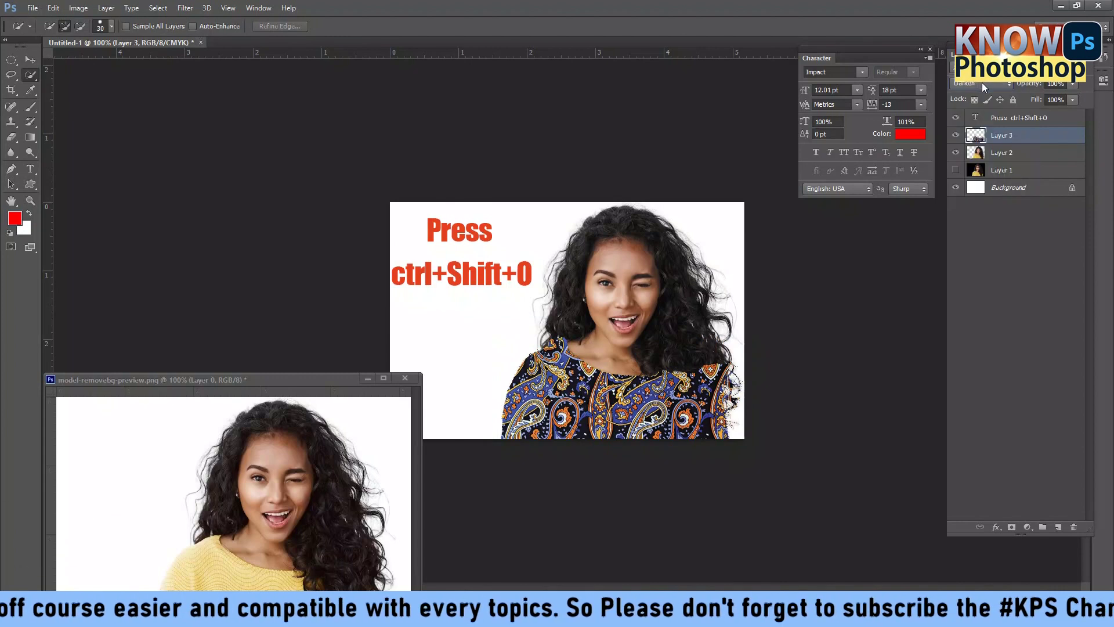
{"action": "key", "text": "Down"}
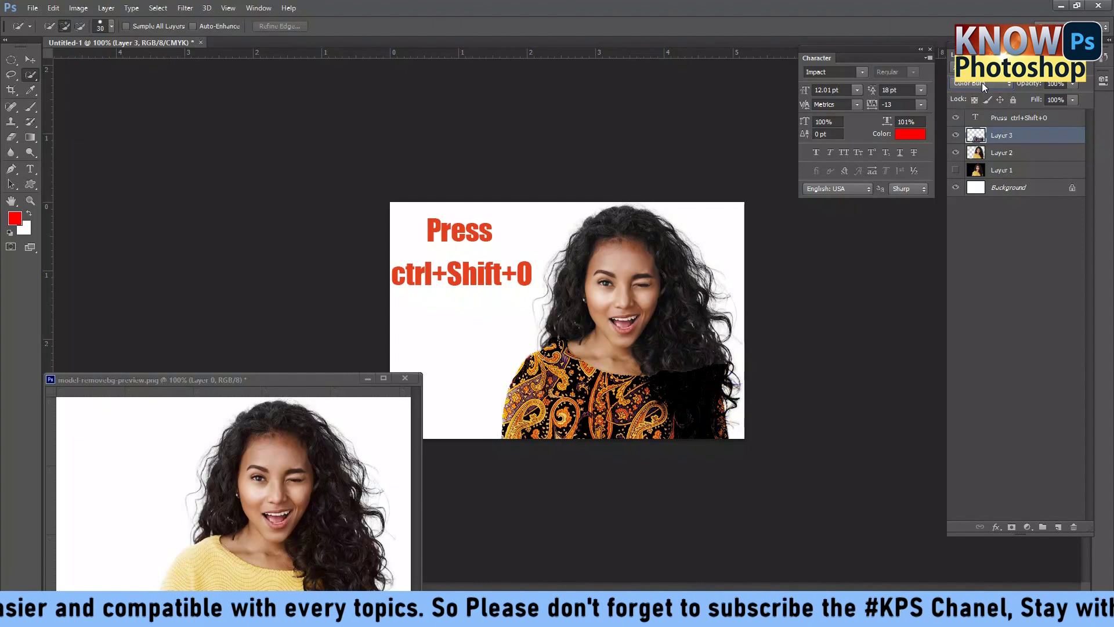
{"action": "key", "text": "Down"}
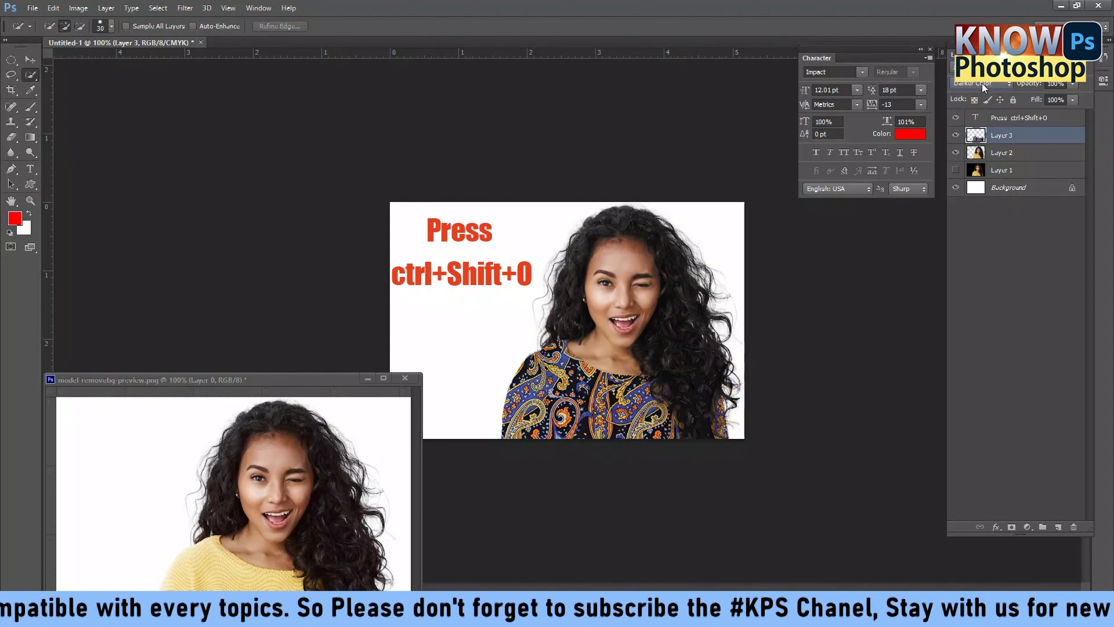
{"action": "key", "text": "Down"}
{"action": "key", "text": "Down"}
{"action": "key", "text": "Down"}
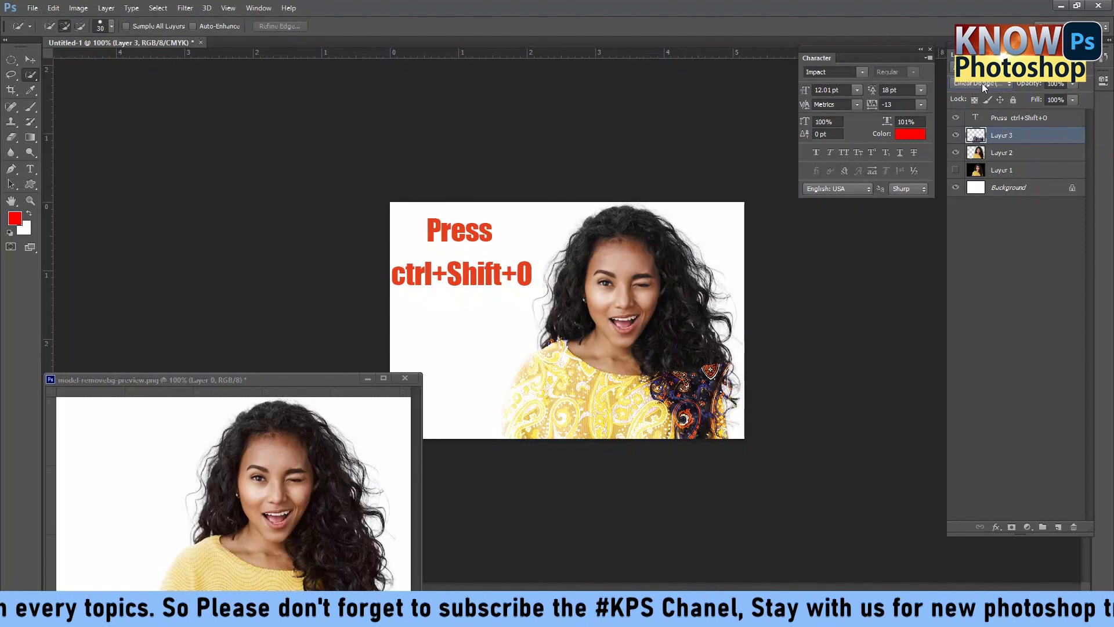
{"action": "key", "text": "Down"}
{"action": "key", "text": "Down"}
{"action": "key", "text": "Up"}
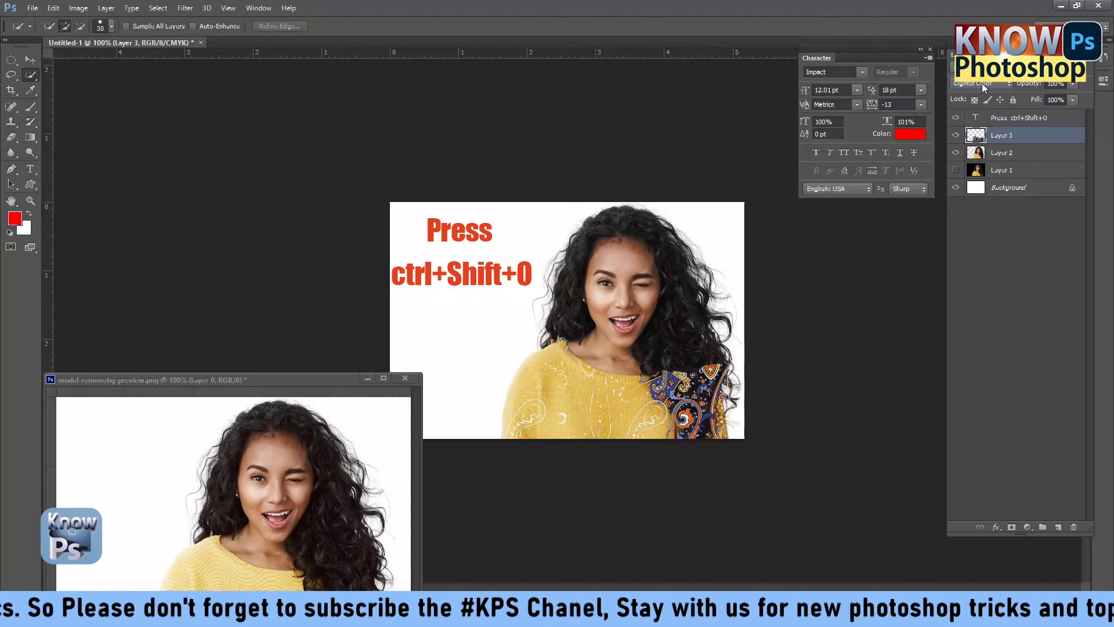
{"action": "key", "text": "Down"}
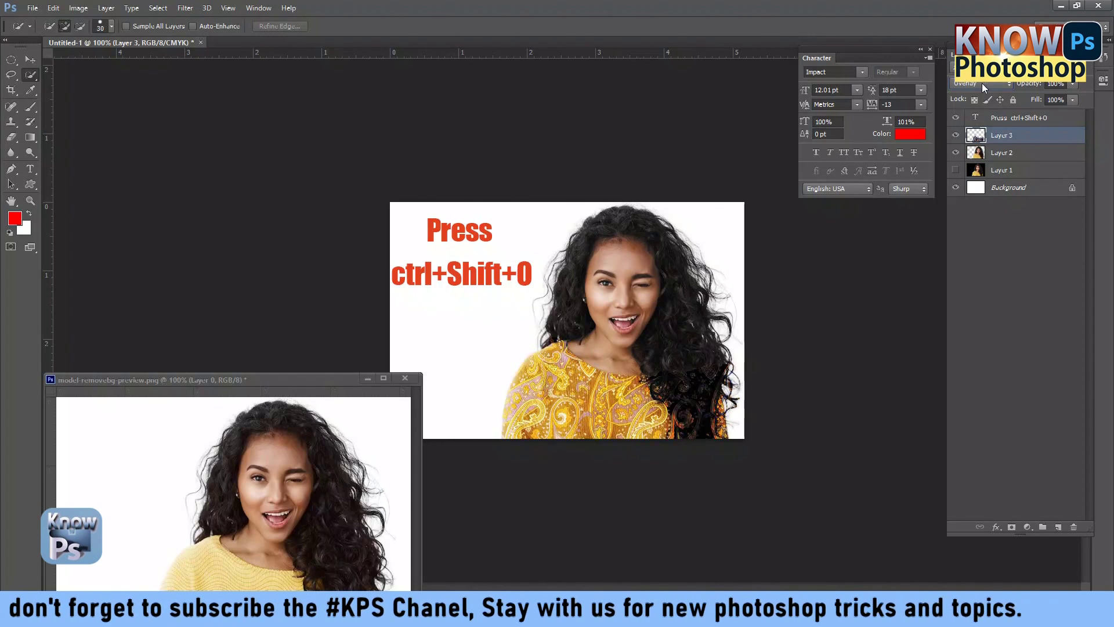
{"action": "key", "text": "Down"}
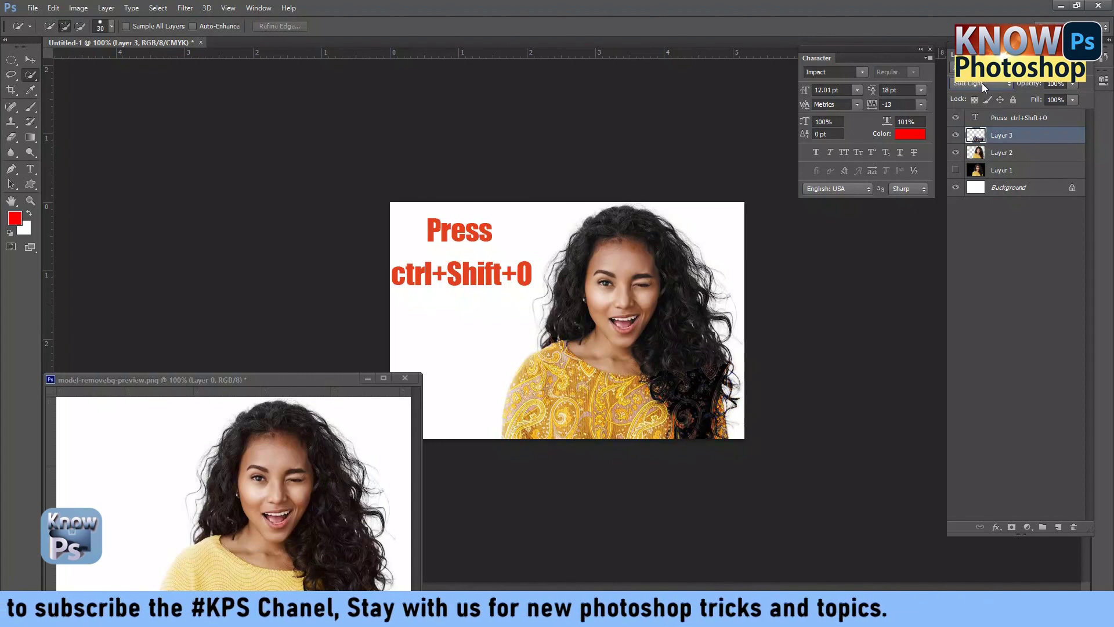
{"action": "key", "text": "Down"}
{"action": "key", "text": "Down"}
{"action": "key", "text": "Down"}
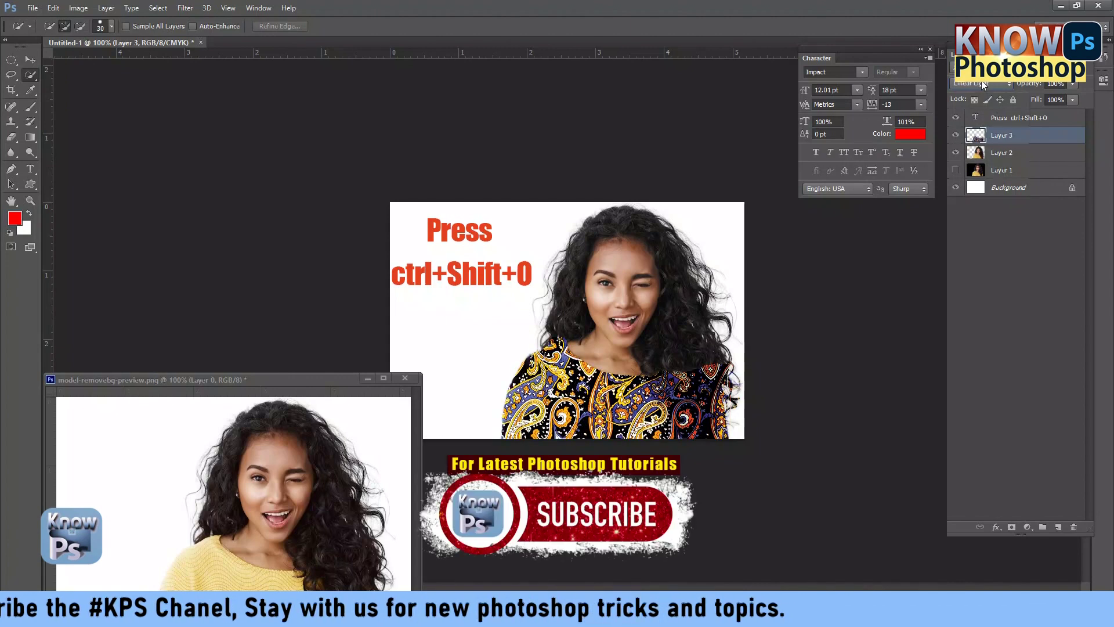
{"action": "left_click", "coordinate": [982, 82]}
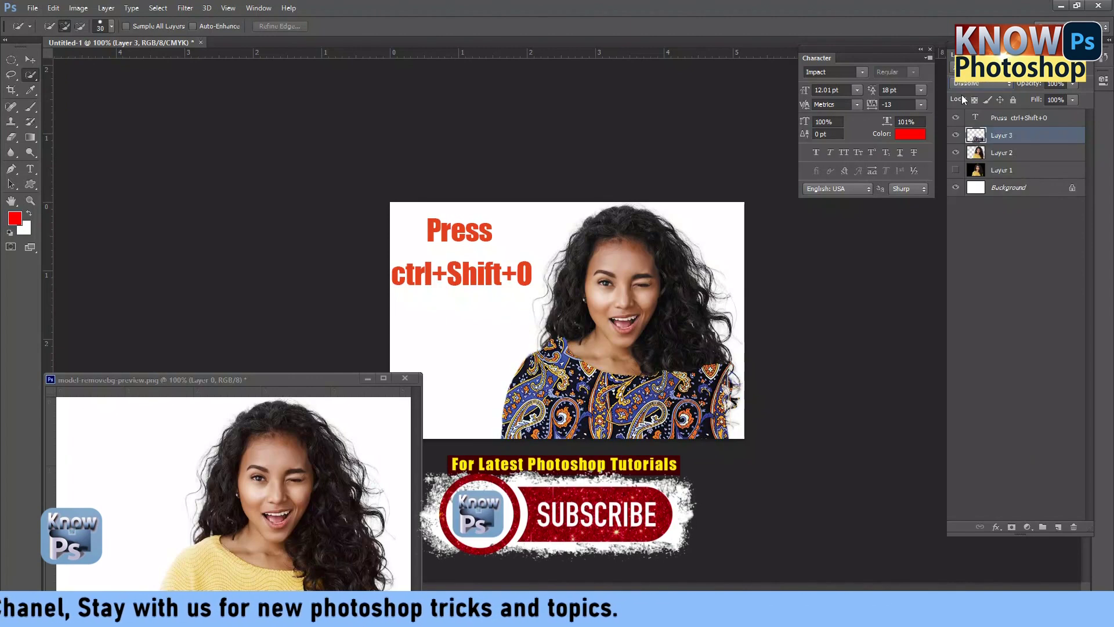
{"action": "key", "text": "Down"}
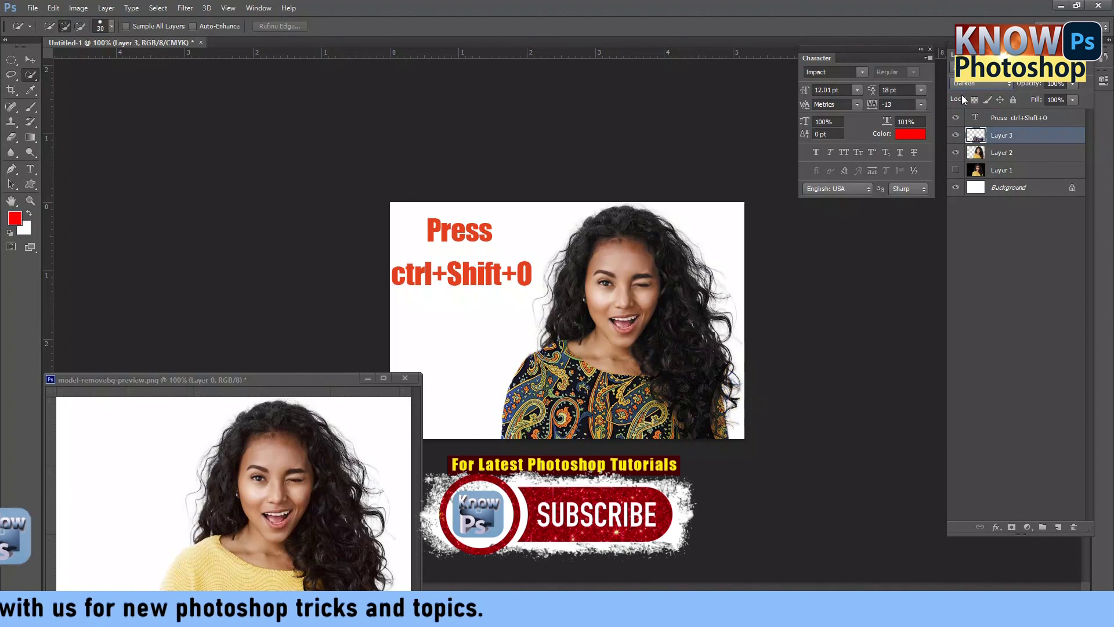
{"action": "key", "text": "Down"}
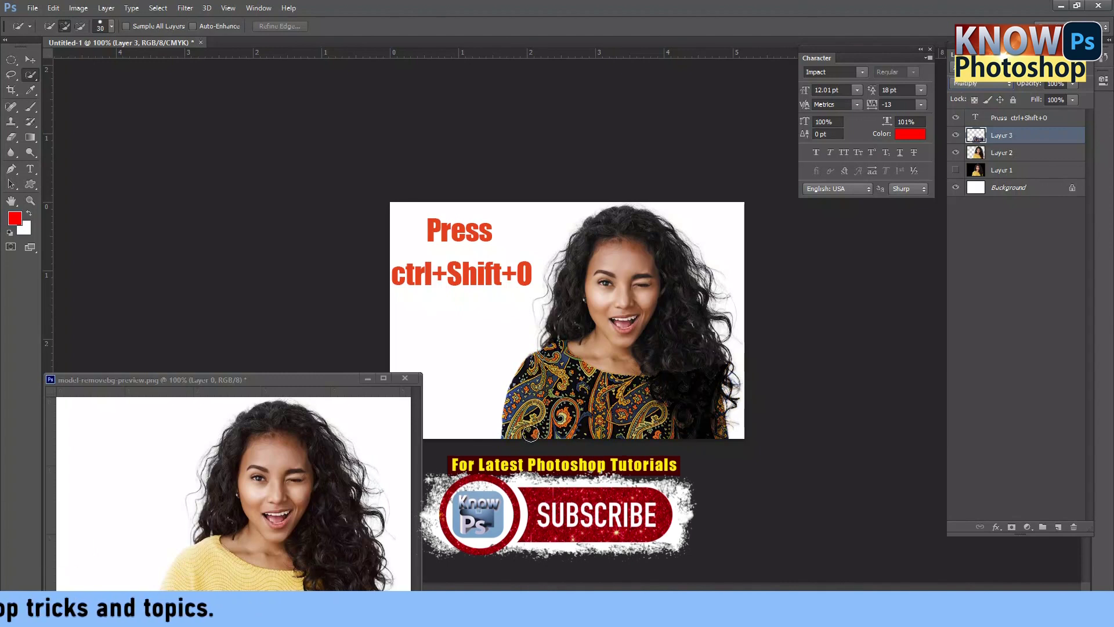
{"action": "key", "text": "Down"}
{"action": "key", "text": "Down"}
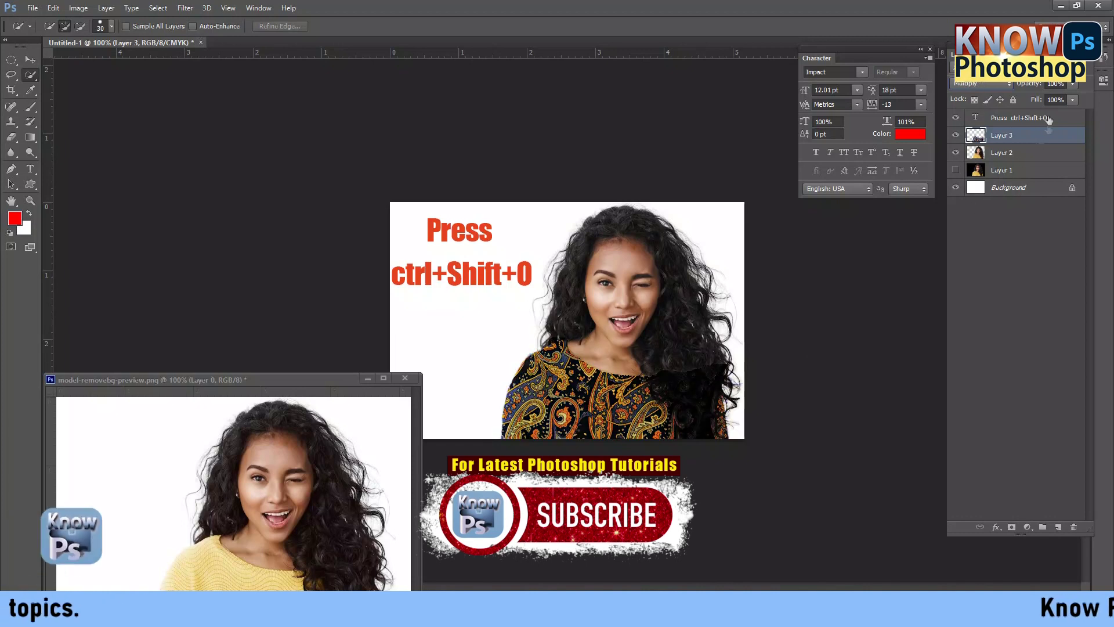
{"action": "key", "text": "Down"}
{"action": "key", "text": "Down"}
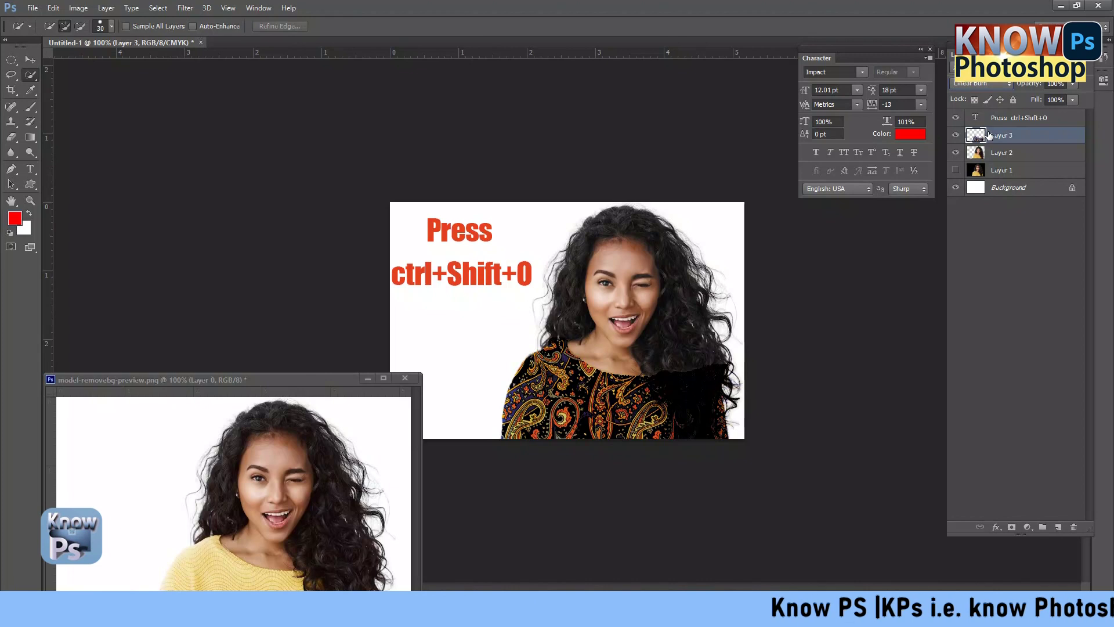
{"action": "key", "text": "Down"}
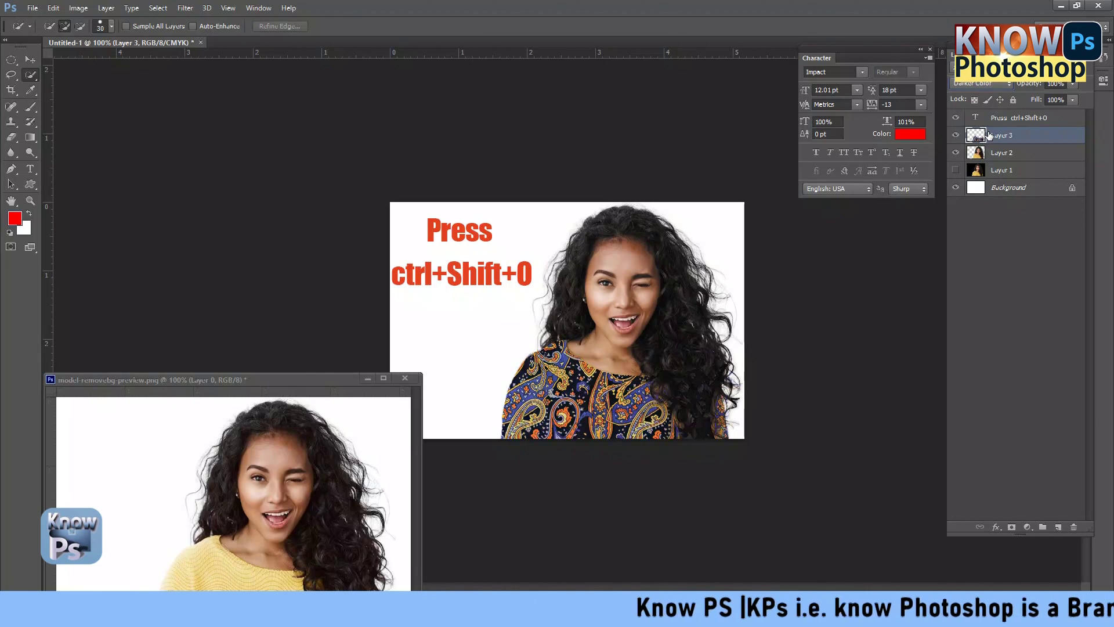
{"action": "key", "text": "Down"}
{"action": "key", "text": "Down"}
{"action": "key", "text": "Down"}
{"action": "key", "text": "Down"}
{"action": "key", "text": "Down"}
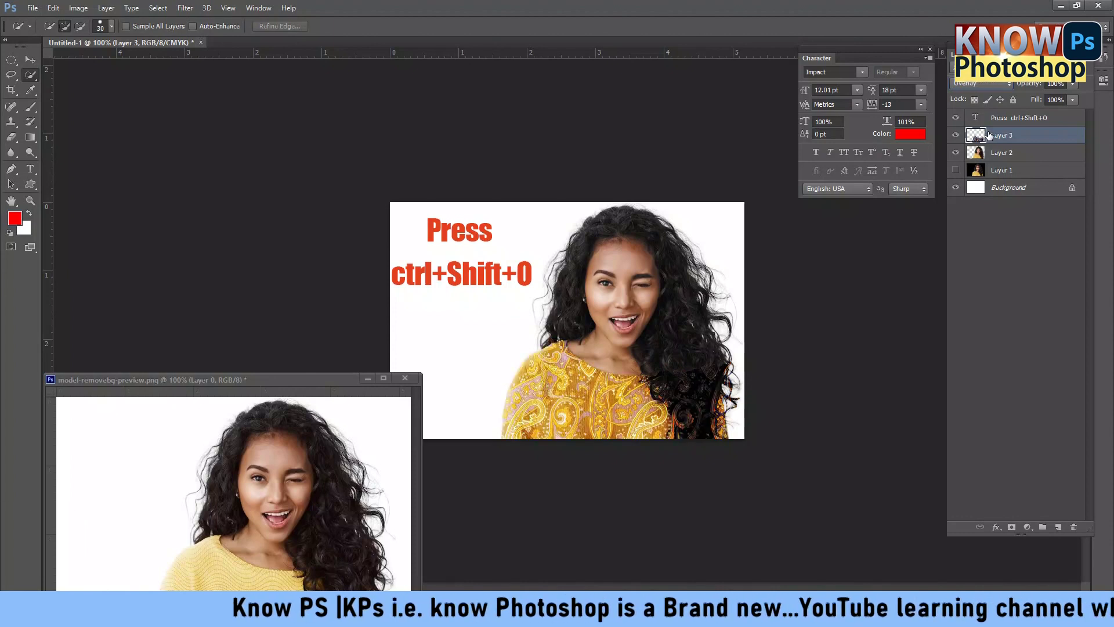
{"action": "key", "text": "v"}
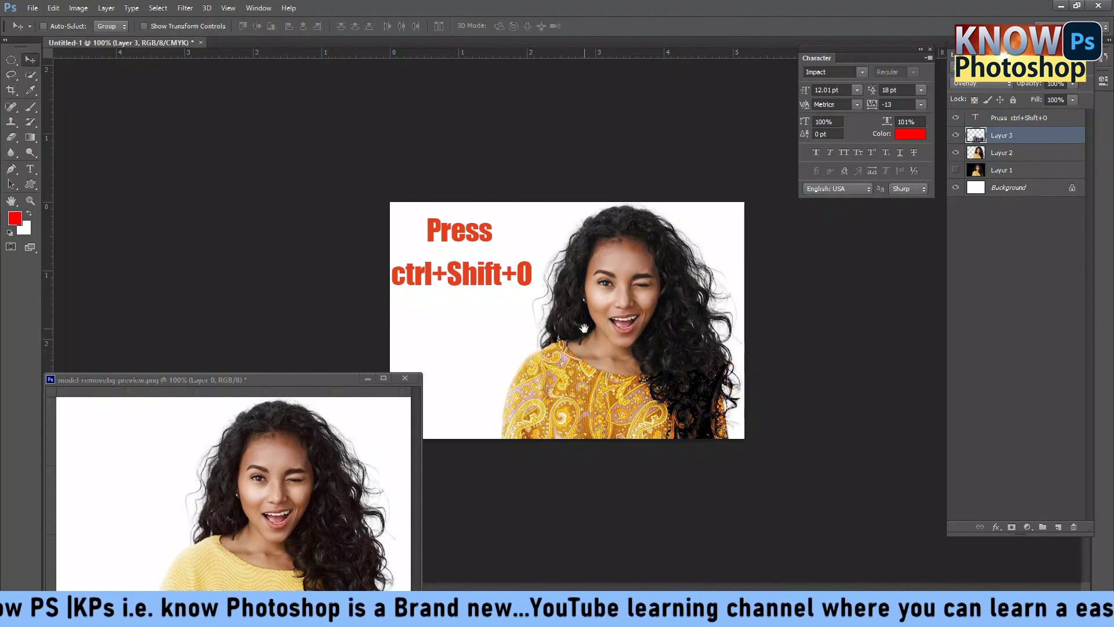
Step: Nudge the red 'Press ctrl+Shift+O' text slightly right, then hide the paisley layer
{"action": "right_click", "coordinate": [490, 277]}
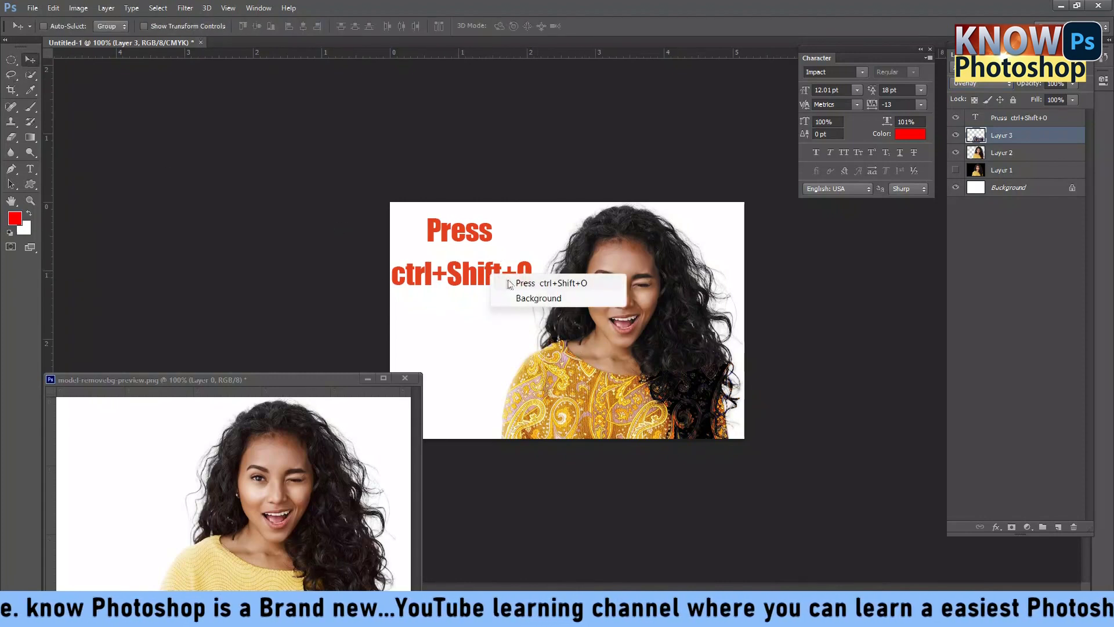
{"action": "left_click", "coordinate": [516, 281]}
{"action": "left_click_drag", "start_coordinate": [503, 269], "coordinate": [504, 269]}
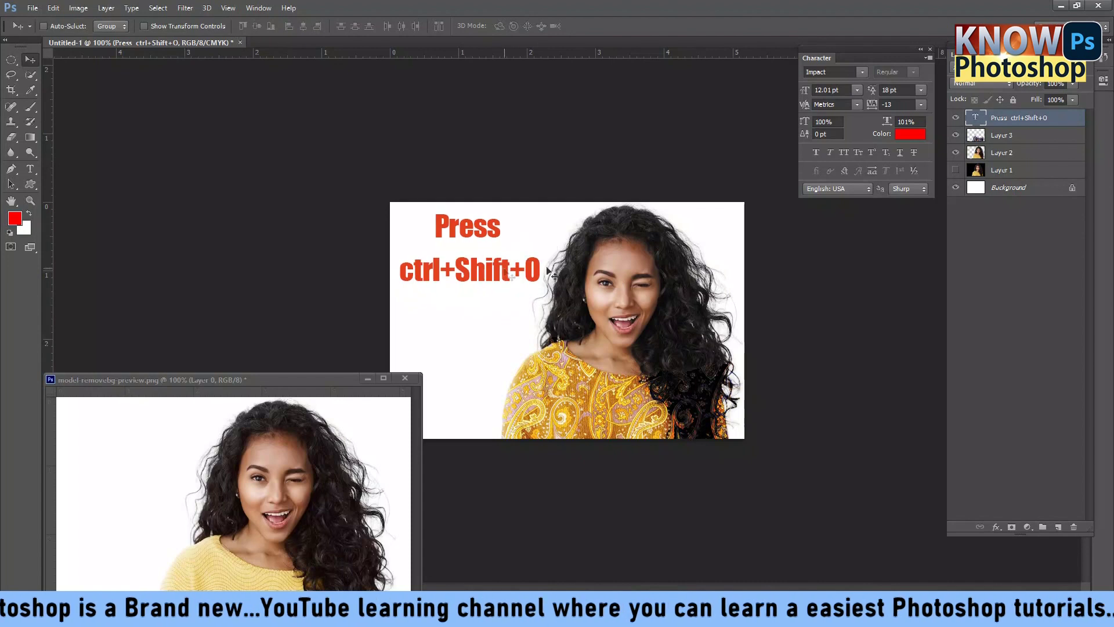
{"action": "left_click", "coordinate": [956, 135]}
{"action": "left_click", "coordinate": [956, 135]}
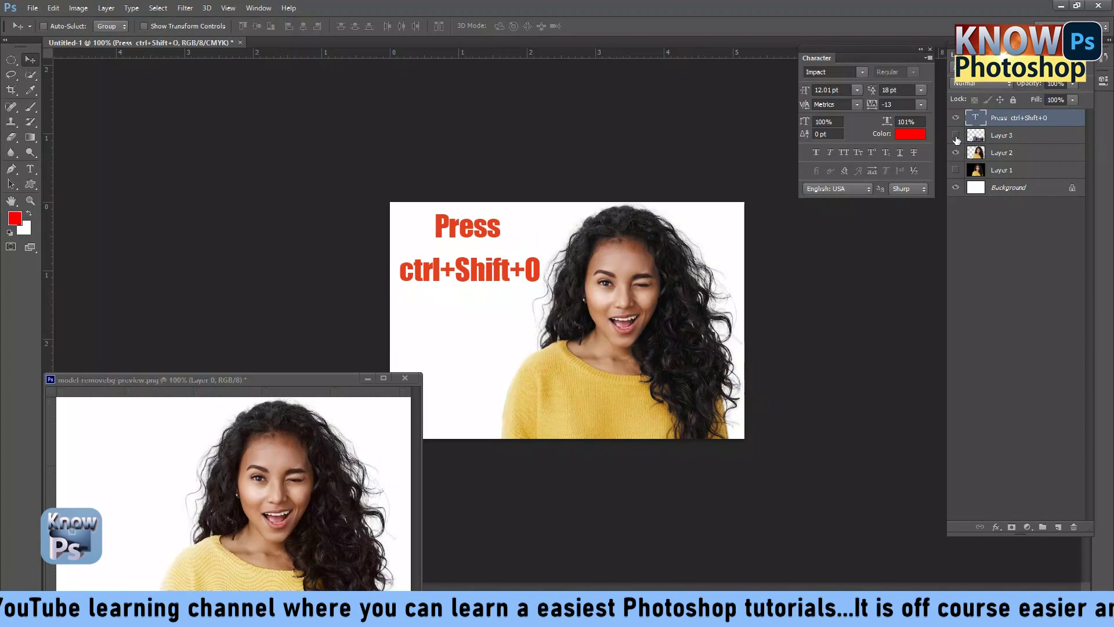
{"action": "left_click", "coordinate": [956, 135]}
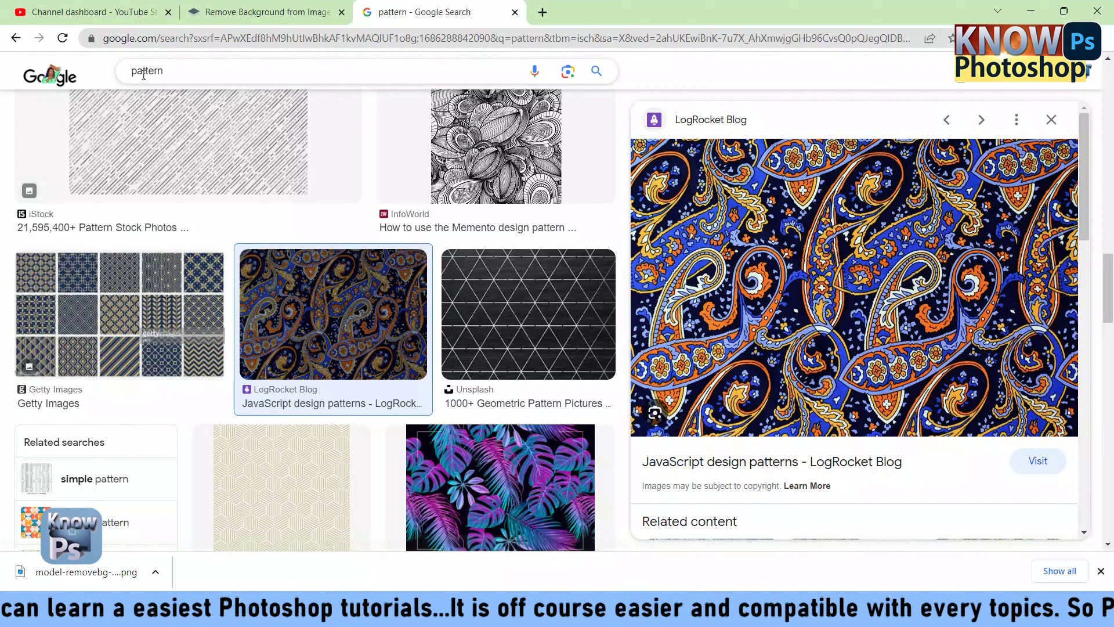
Step: Change the Google Images search to 'floral pattern'
{"action": "left_click", "coordinate": [141, 74]}
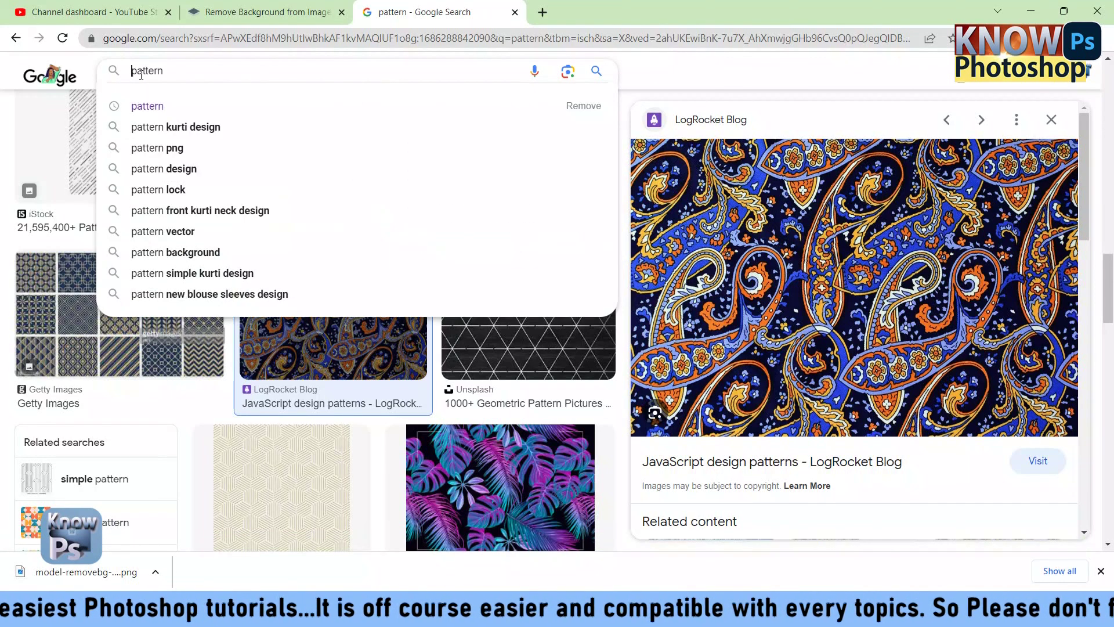
{"action": "scroll", "coordinate": [141, 74], "scroll_direction": "down", "scroll_amount": 5}
{"action": "type", "text": "flo"}
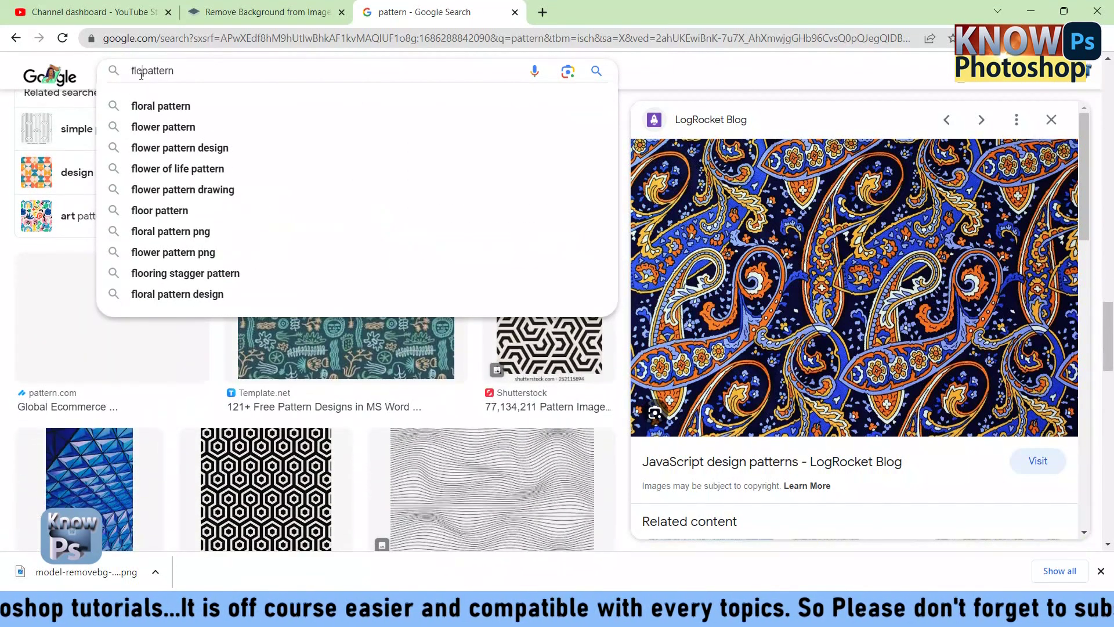
{"action": "type", "text": "ral"}
{"action": "key", "text": "Return"}
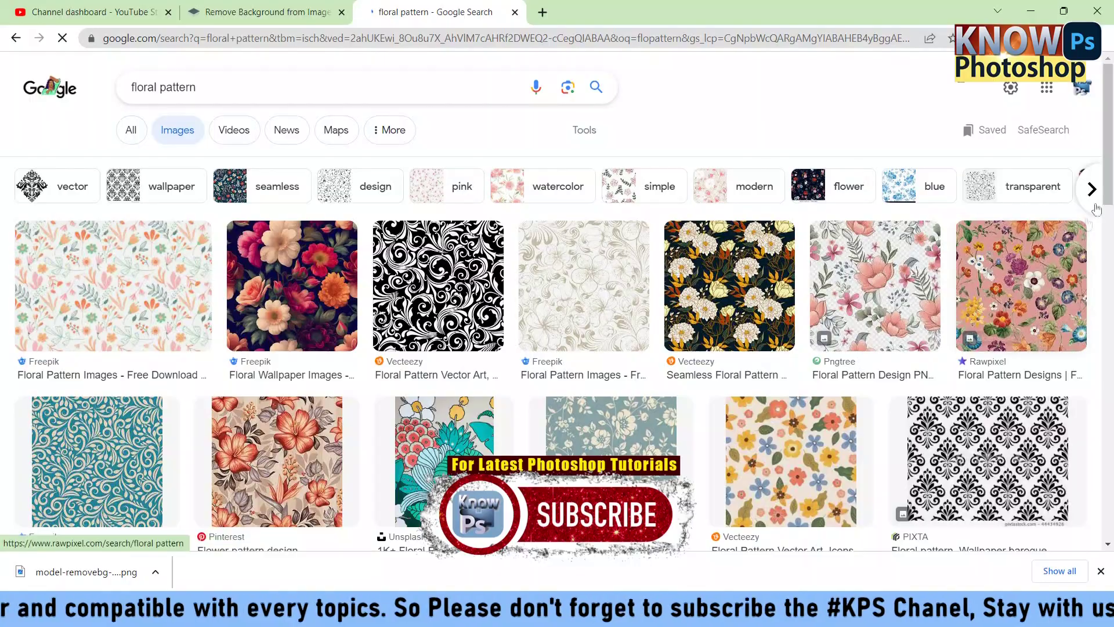
Step: Open the blue leafy Unblast floral pattern result and copy the image
{"action": "scroll", "coordinate": [1109, 265], "scroll_direction": "down", "scroll_amount": 5}
{"action": "scroll", "coordinate": [1109, 264], "scroll_direction": "down", "scroll_amount": 2}
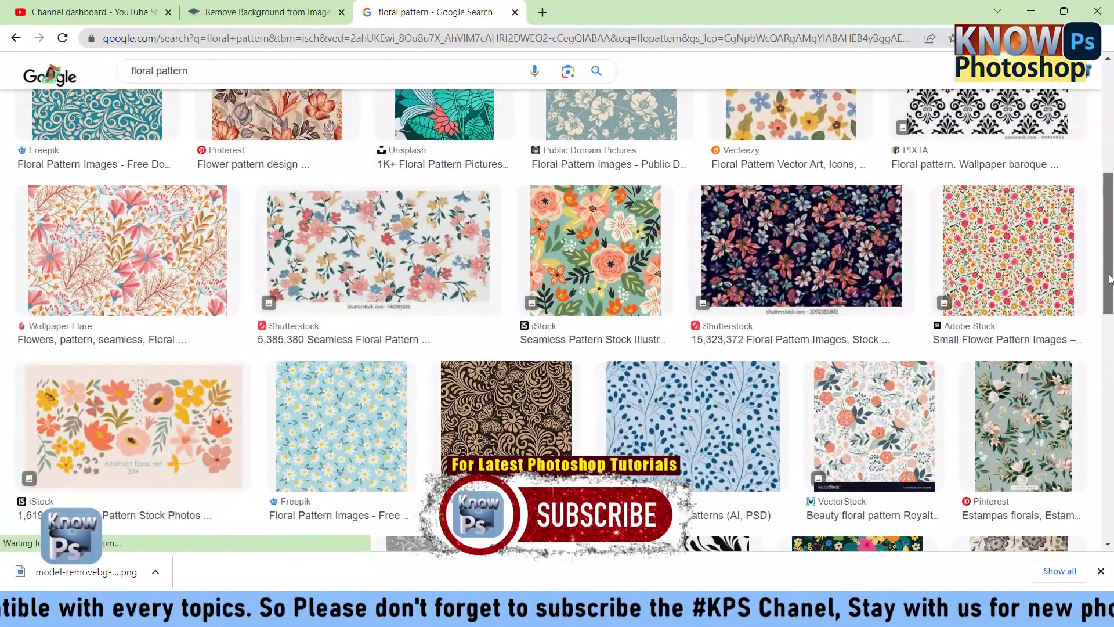
{"action": "scroll", "coordinate": [778, 314], "scroll_direction": "down", "scroll_amount": 2}
{"action": "left_click", "coordinate": [776, 314]}
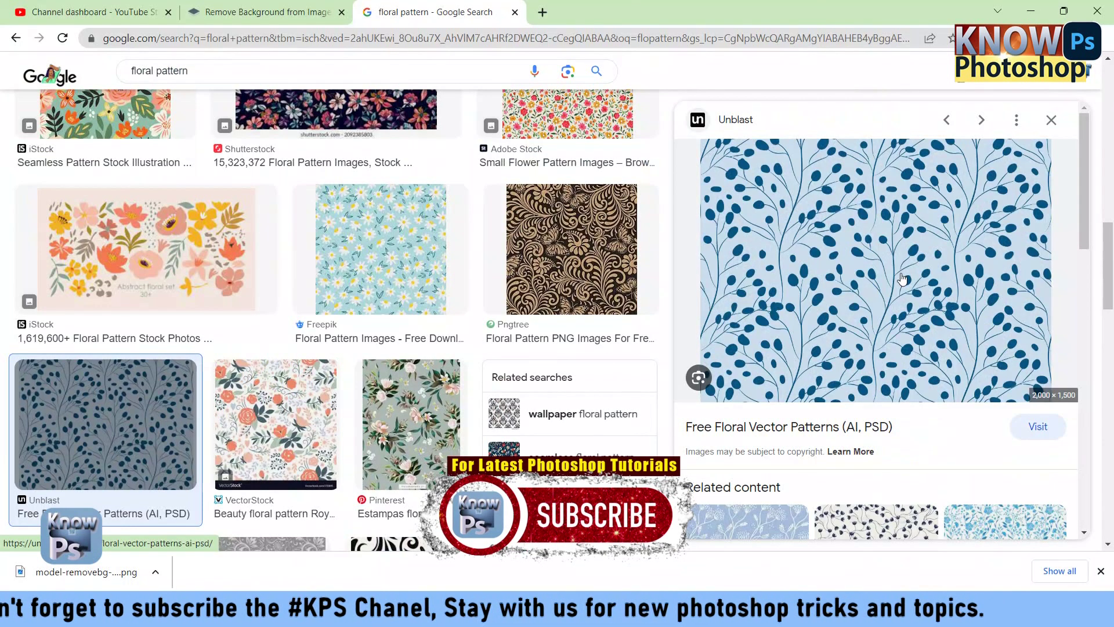
{"action": "right_click", "coordinate": [903, 279]}
{"action": "left_click", "coordinate": [934, 464]}
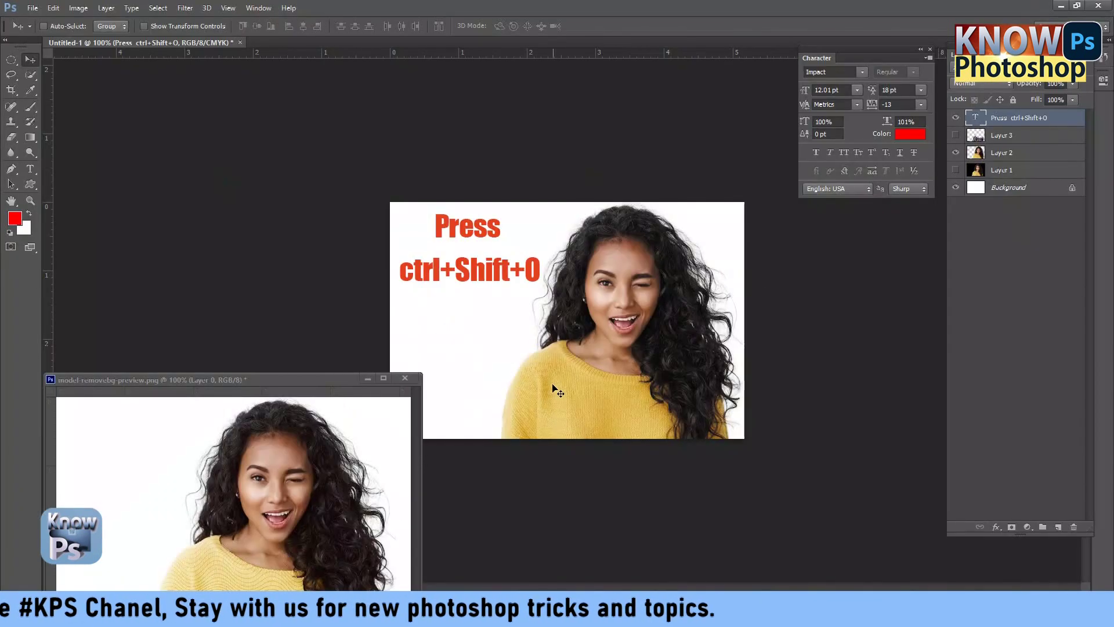
Step: Paste the leaf pattern as Layer 4 and scale it to about 21% over the sweater
{"action": "key", "text": "ctrl+v"}
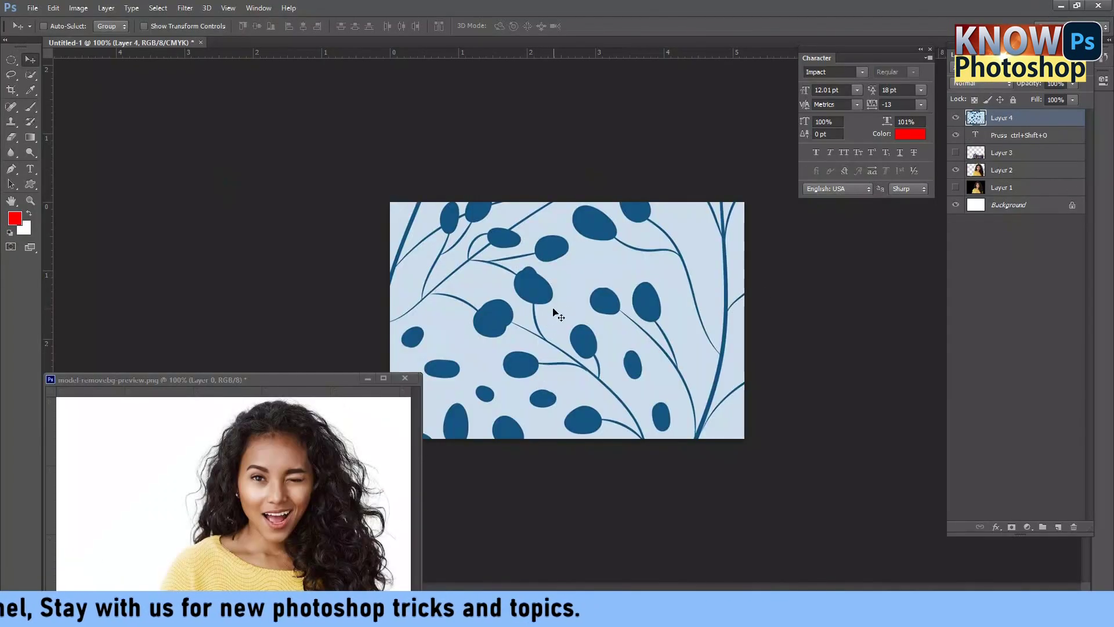
{"action": "key", "text": "ctrl+t"}
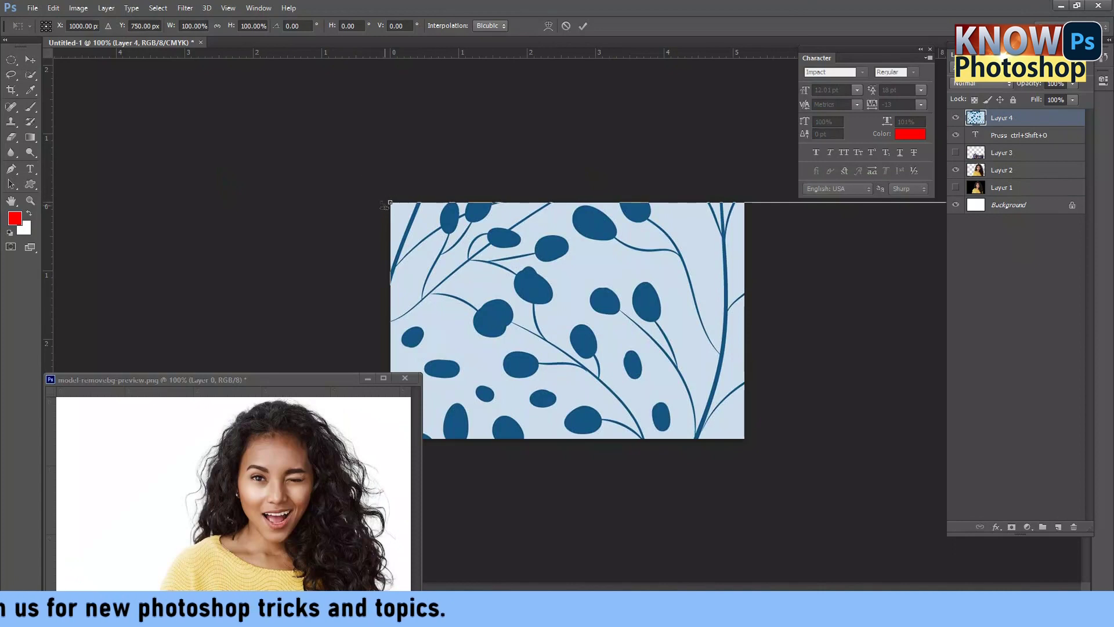
{"action": "mouse_move", "coordinate": [389, 202]}
{"action": "left_mouse_down"}
{"action": "mouse_move", "coordinate": [703, 463]}
{"action": "mouse_move", "coordinate": [574, 358]}
{"action": "left_mouse_up"}
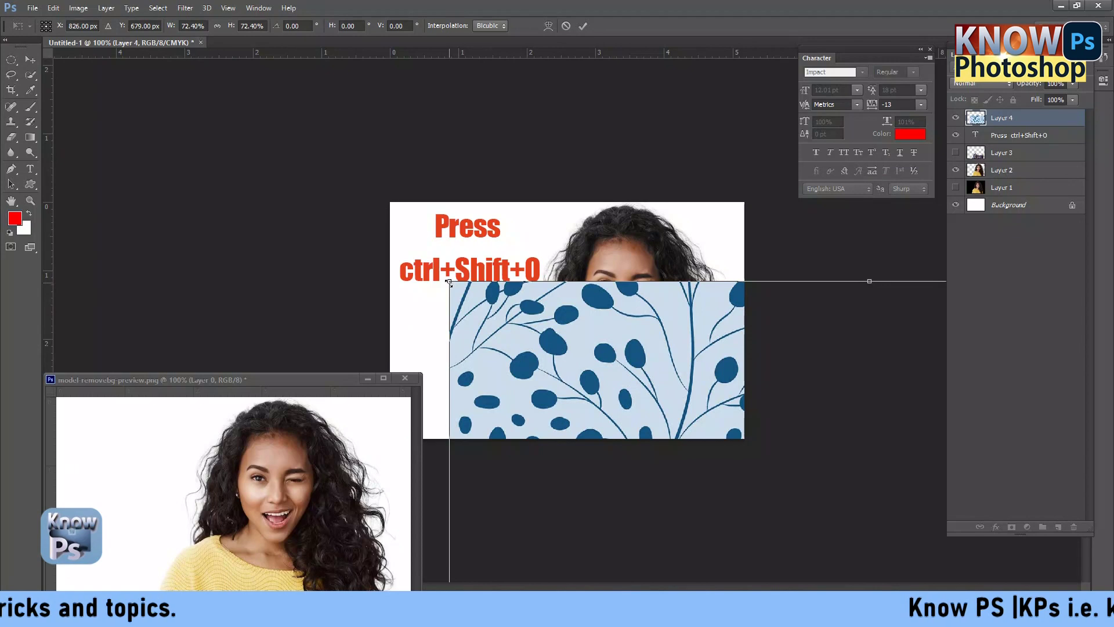
{"action": "left_click_drag", "start_coordinate": [455, 287], "coordinate": [663, 441]}
{"action": "left_click_drag", "start_coordinate": [791, 492], "coordinate": [553, 333]}
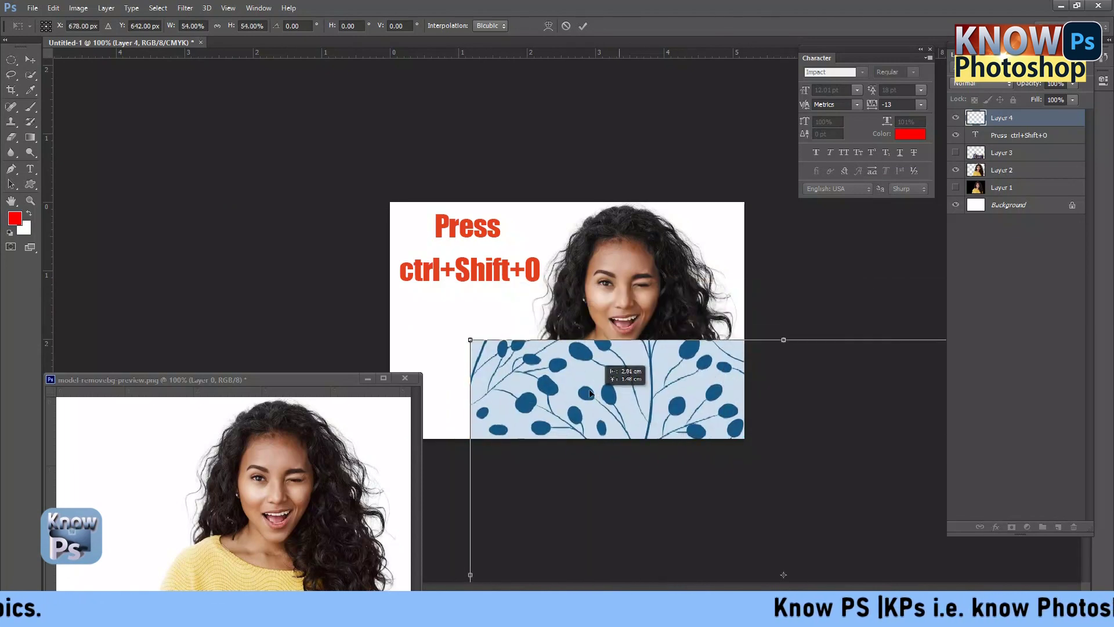
{"action": "left_click_drag", "start_coordinate": [423, 280], "coordinate": [725, 506]}
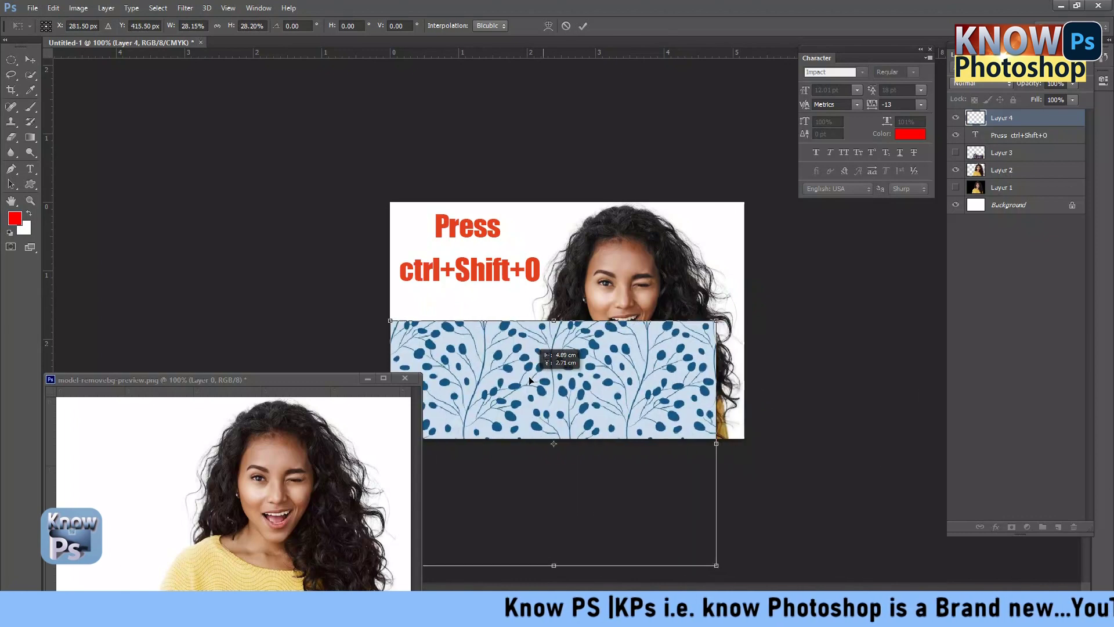
{"action": "left_click_drag", "start_coordinate": [858, 553], "coordinate": [614, 394]}
{"action": "mouse_move", "coordinate": [476, 345]}
{"action": "left_mouse_down"}
{"action": "mouse_move", "coordinate": [602, 428]}
{"action": "mouse_move", "coordinate": [579, 403]}
{"action": "left_mouse_up"}
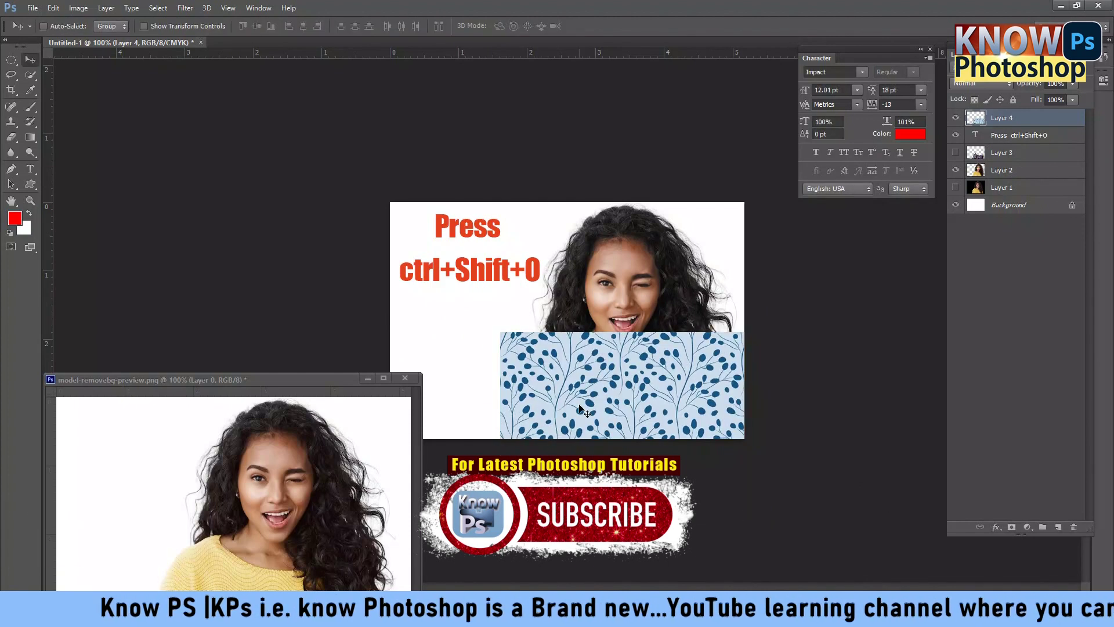
Step: Set the leaf pattern to 66% opacity and warp its corners to fit the sweater
{"action": "right_click", "coordinate": [580, 403]}
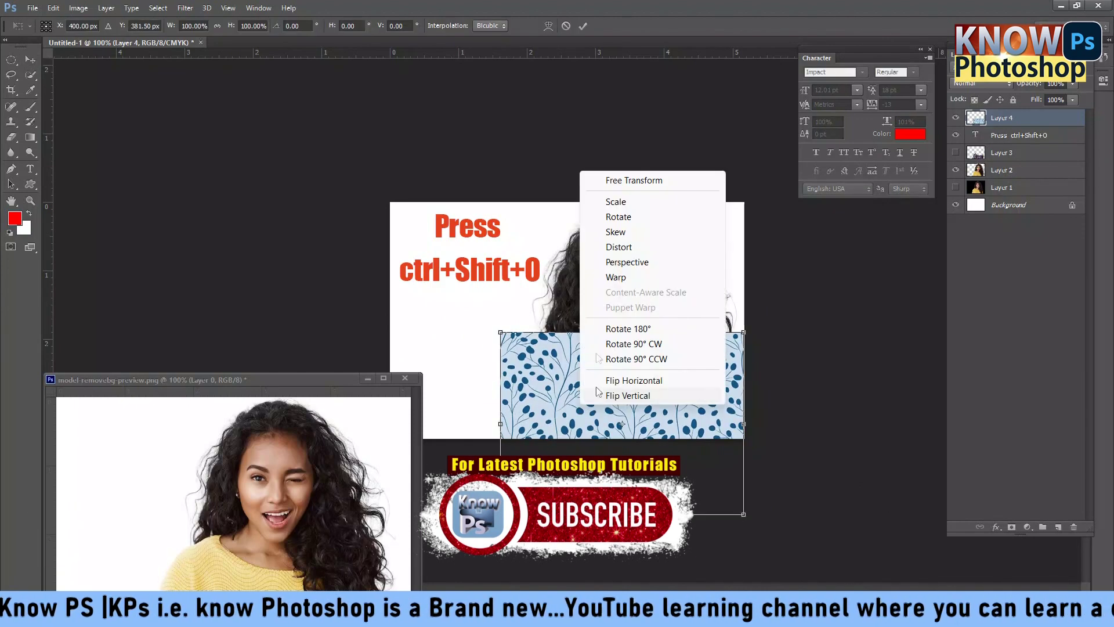
{"action": "left_click", "coordinate": [616, 277]}
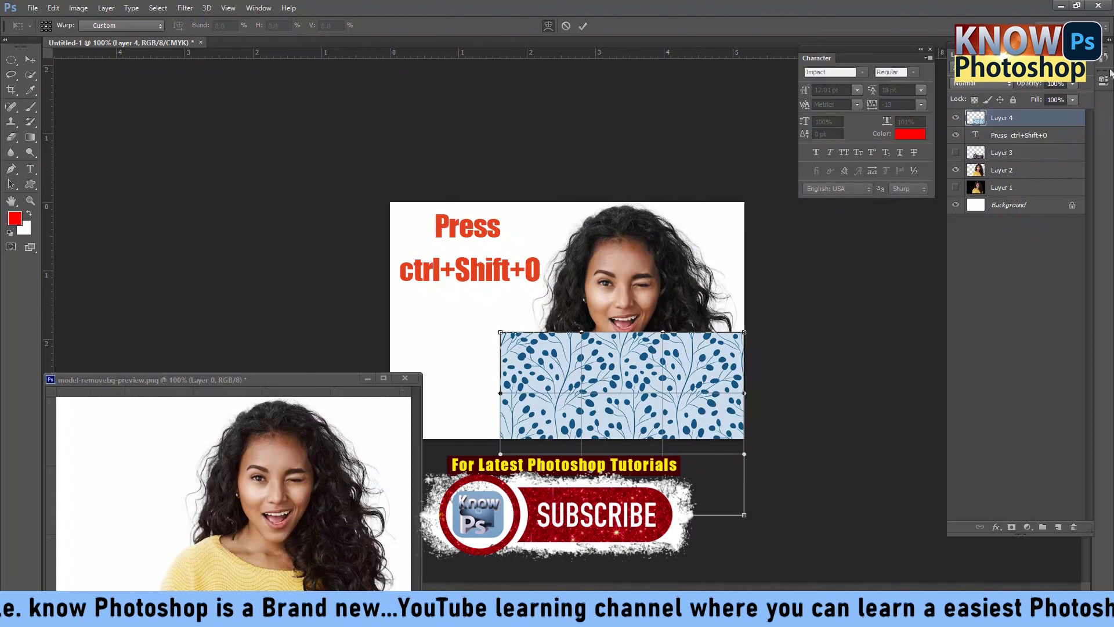
{"action": "left_click", "coordinate": [1073, 83]}
{"action": "left_click_drag", "start_coordinate": [1057, 97], "coordinate": [1053, 100]}
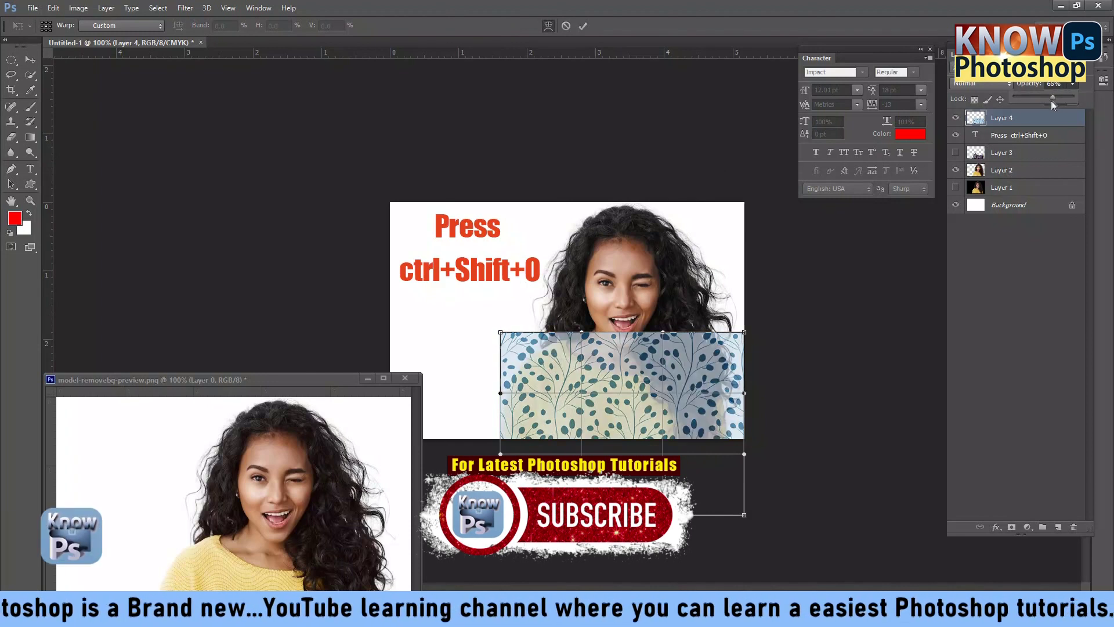
{"action": "mouse_move", "coordinate": [501, 334]}
{"action": "left_mouse_down"}
{"action": "mouse_move", "coordinate": [541, 339]}
{"action": "mouse_move", "coordinate": [524, 340]}
{"action": "left_mouse_up"}
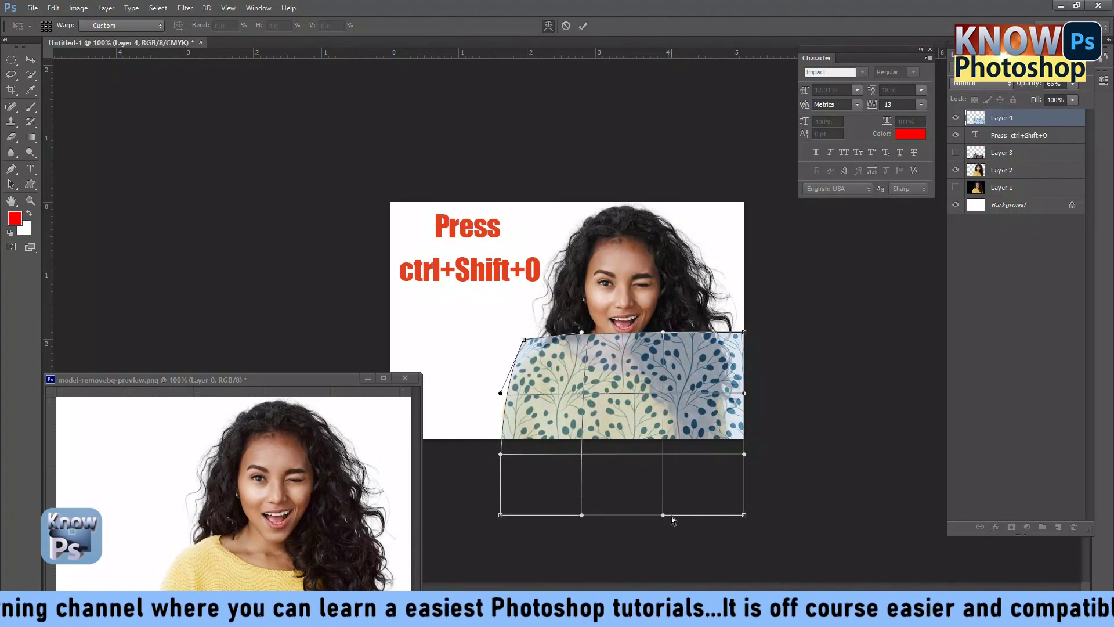
{"action": "left_click_drag", "start_coordinate": [745, 513], "coordinate": [747, 449]}
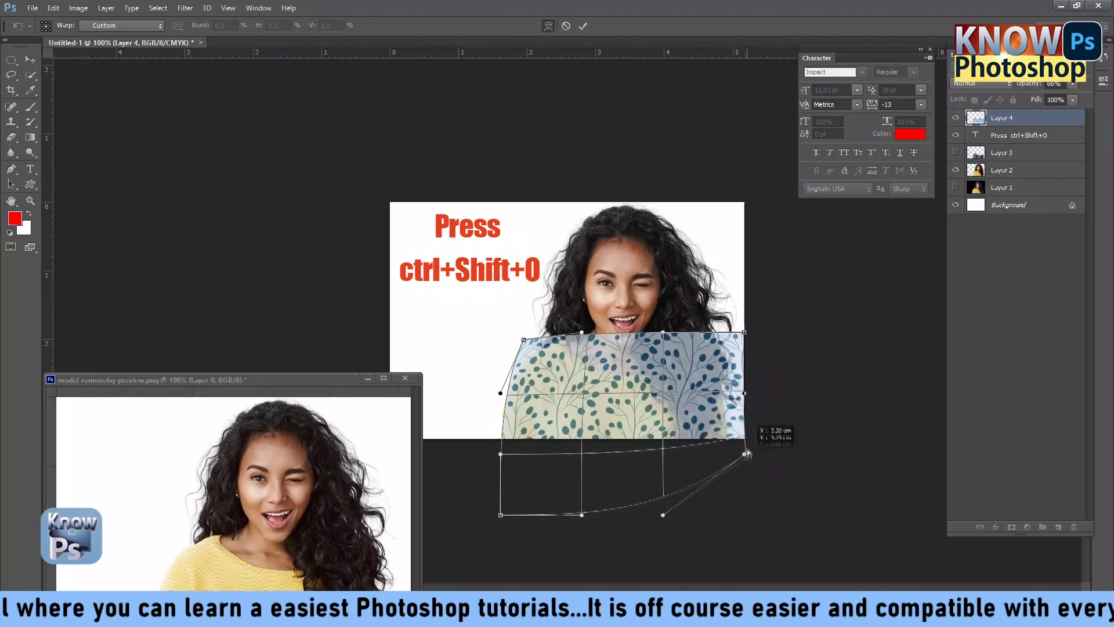
{"action": "left_click_drag", "start_coordinate": [501, 515], "coordinate": [505, 449]}
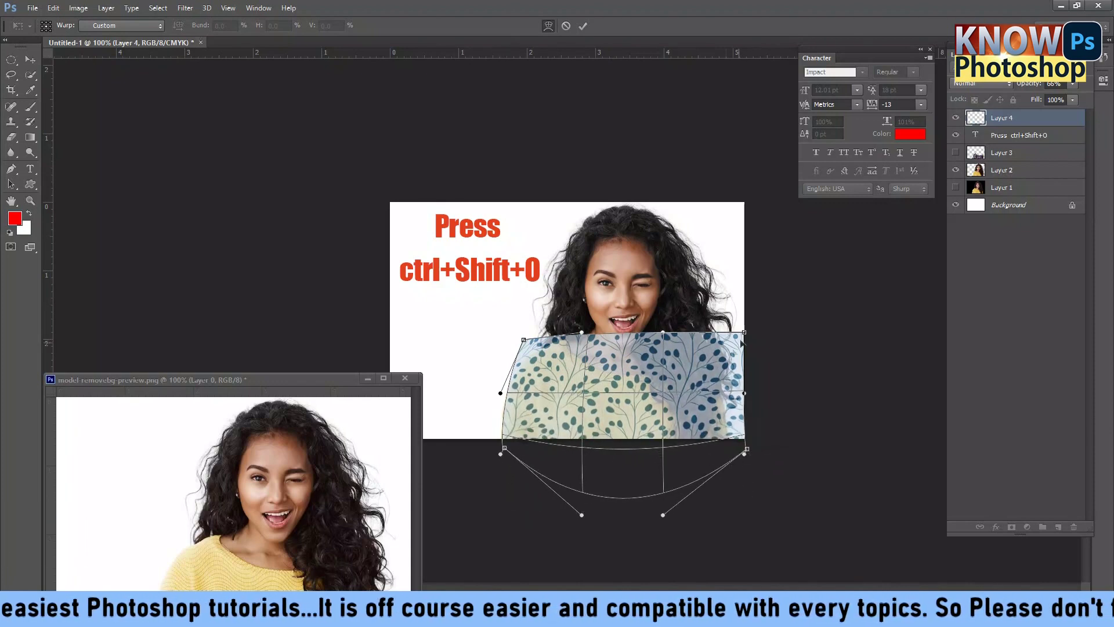
{"action": "left_click_drag", "start_coordinate": [744, 333], "coordinate": [714, 331]}
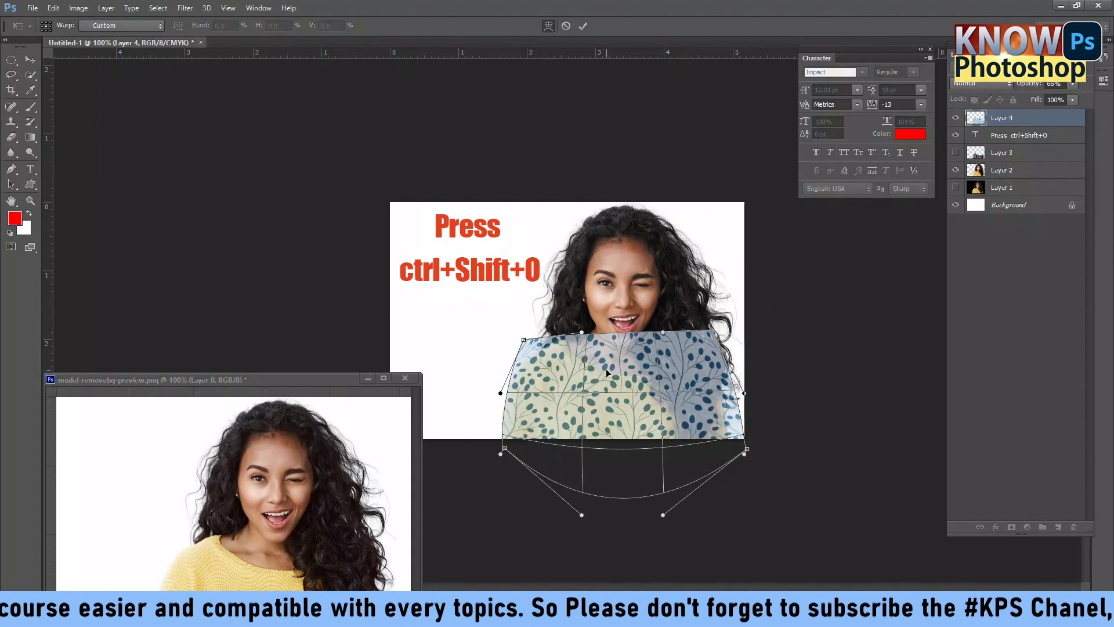
{"action": "key", "text": "Return"}
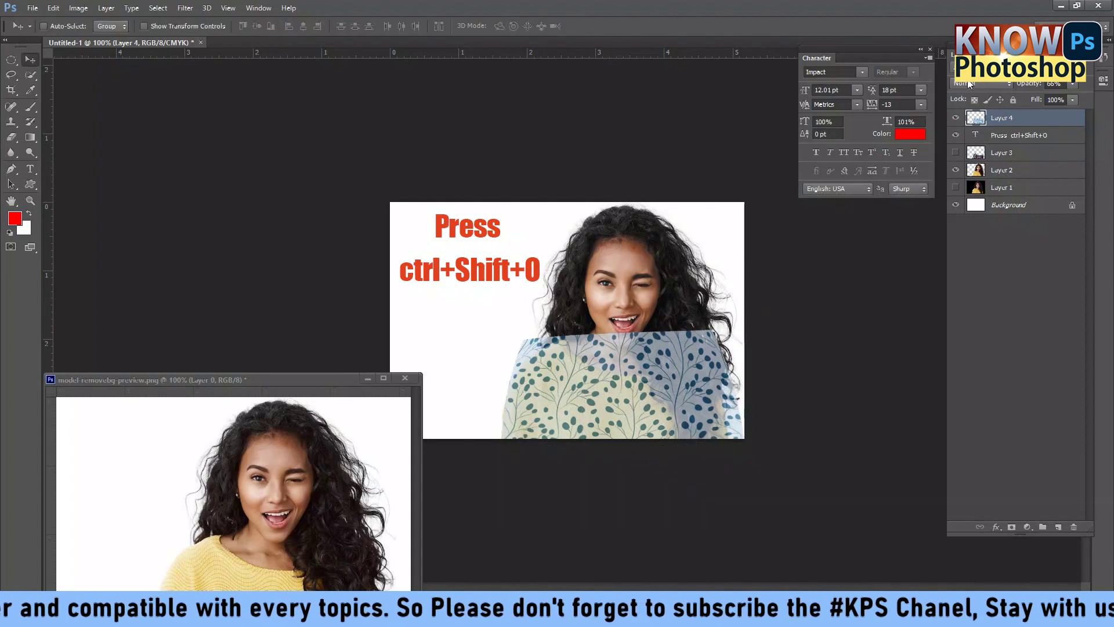
Step: Blend the leaf pattern into the sweater with Color Burn mode
{"action": "left_click", "coordinate": [970, 84]}
{"action": "key", "text": "Down"}
{"action": "key", "text": "Return"}
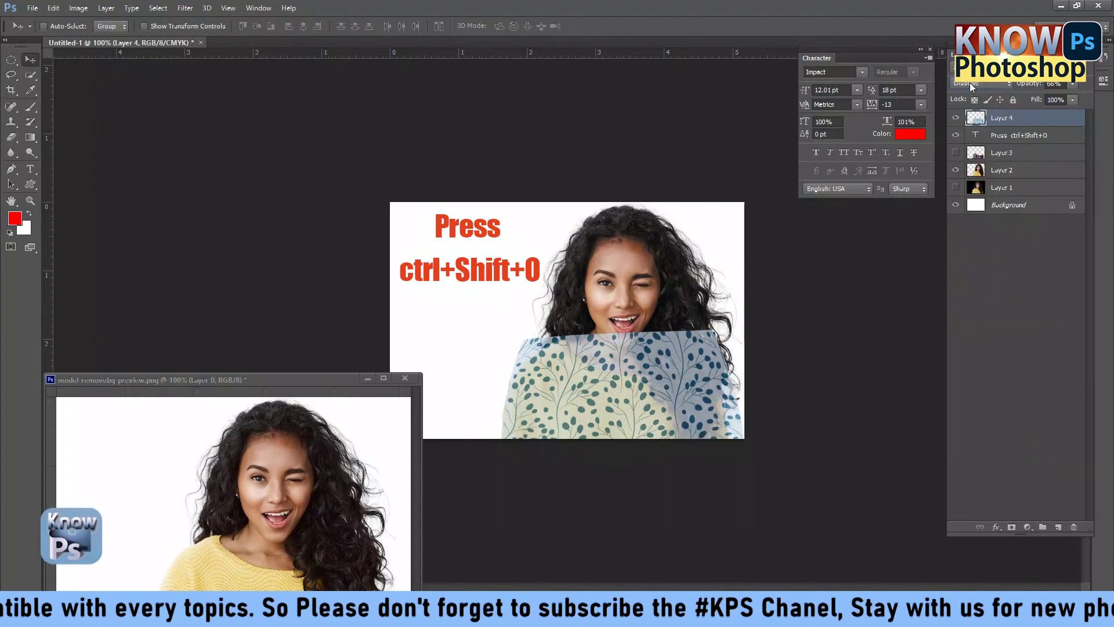
{"action": "key", "text": "Down"}
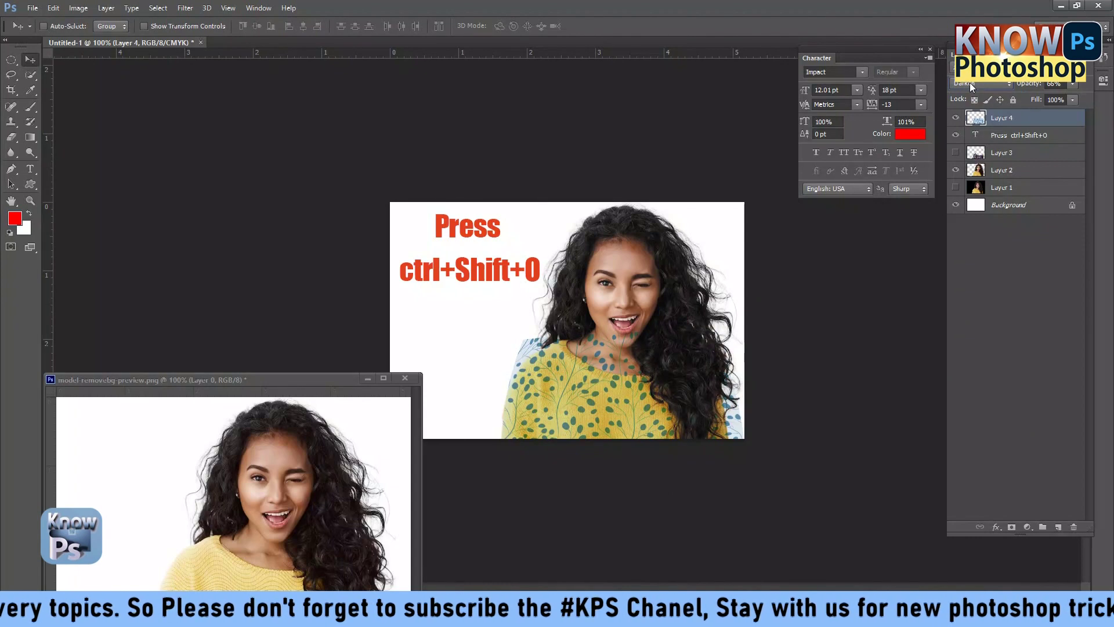
{"action": "key", "text": "Down"}
{"action": "key", "text": "Down"}
{"action": "key", "text": "Down"}
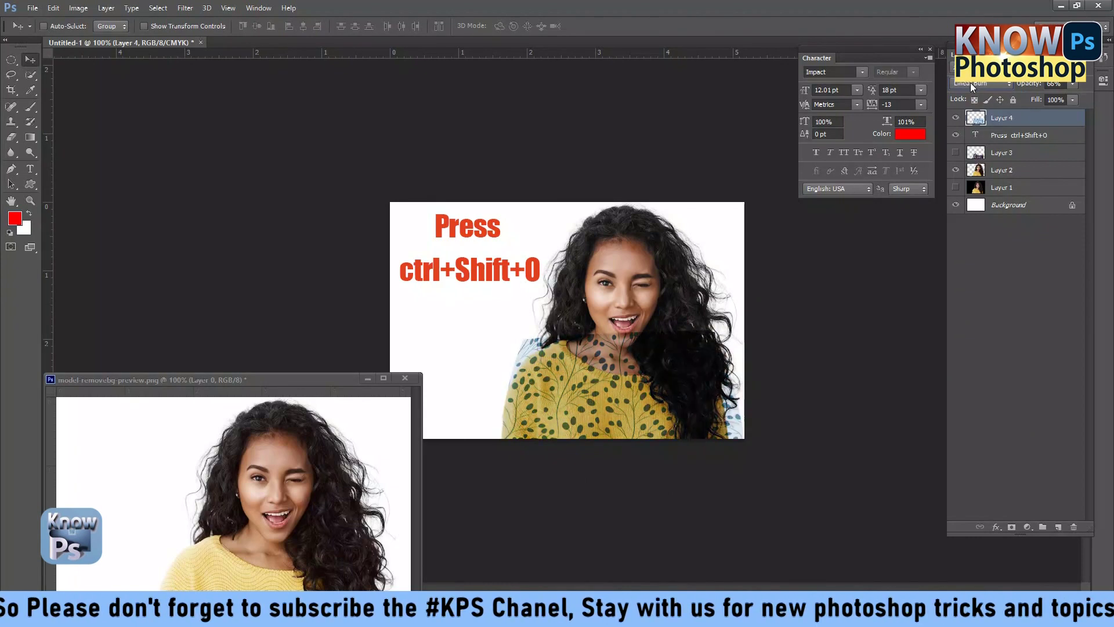
{"action": "key", "text": "Up"}
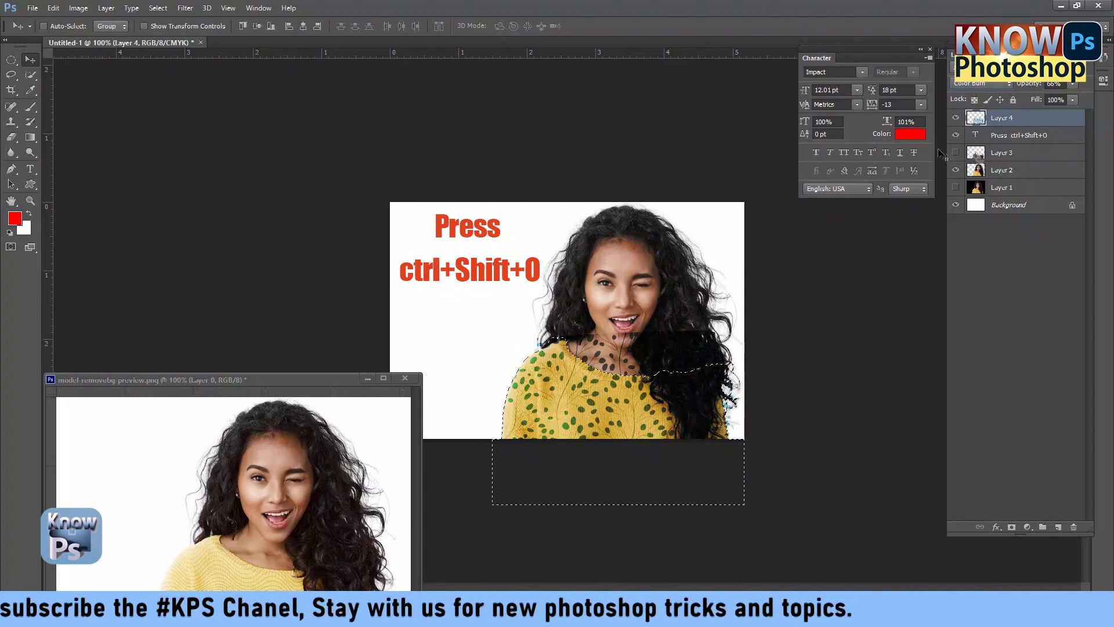
{"action": "left_click", "coordinate": [955, 135]}
{"action": "left_click", "coordinate": [955, 136]}
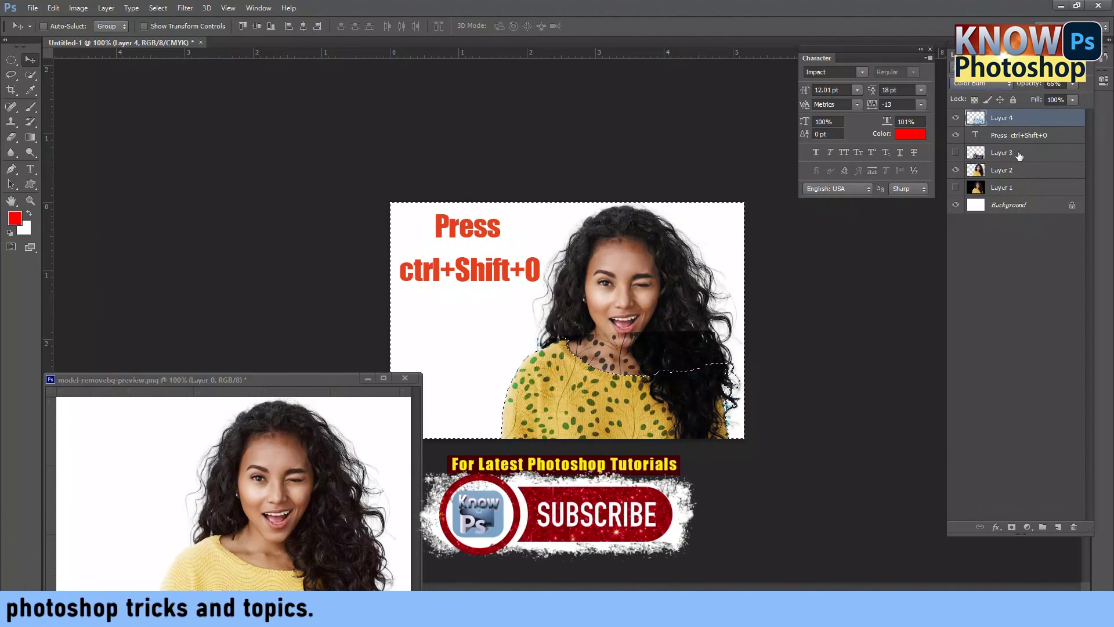
Step: Make Layer 4's leaf pattern visible and set its blend mode to Overlay
{"action": "left_click", "coordinate": [1020, 153]}
{"action": "left_click", "coordinate": [1019, 118]}
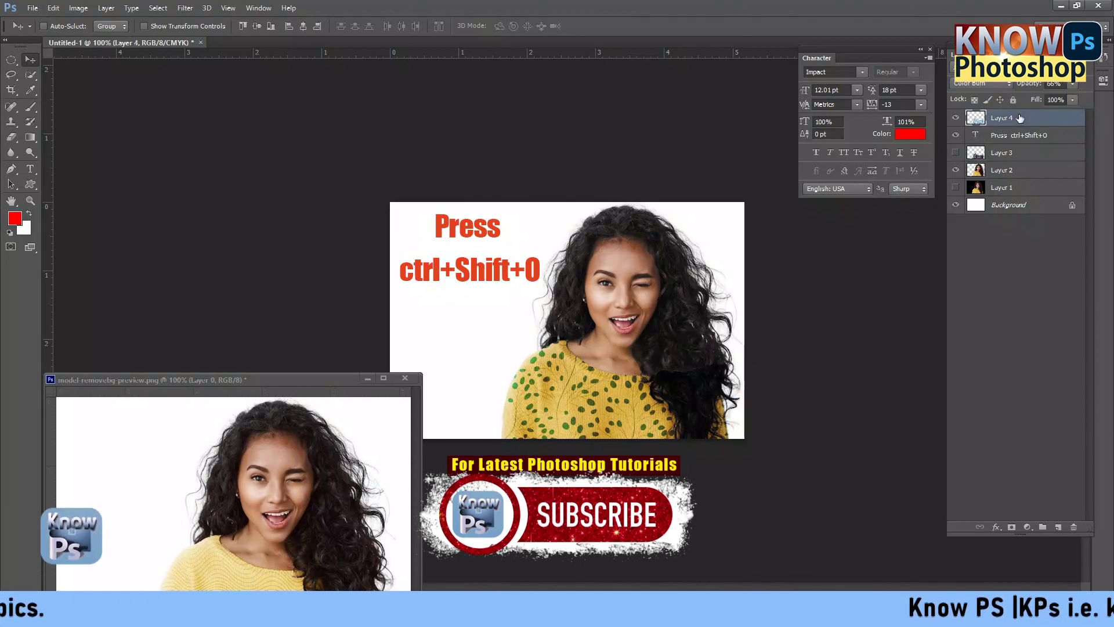
{"action": "left_click", "coordinate": [956, 118]}
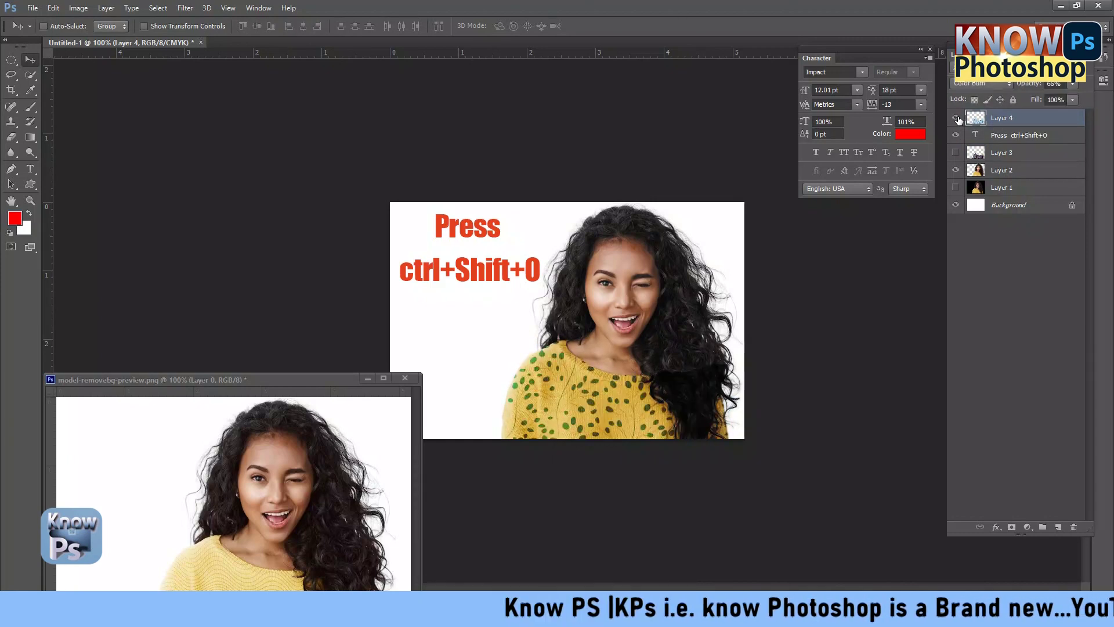
{"action": "left_click", "coordinate": [981, 87]}
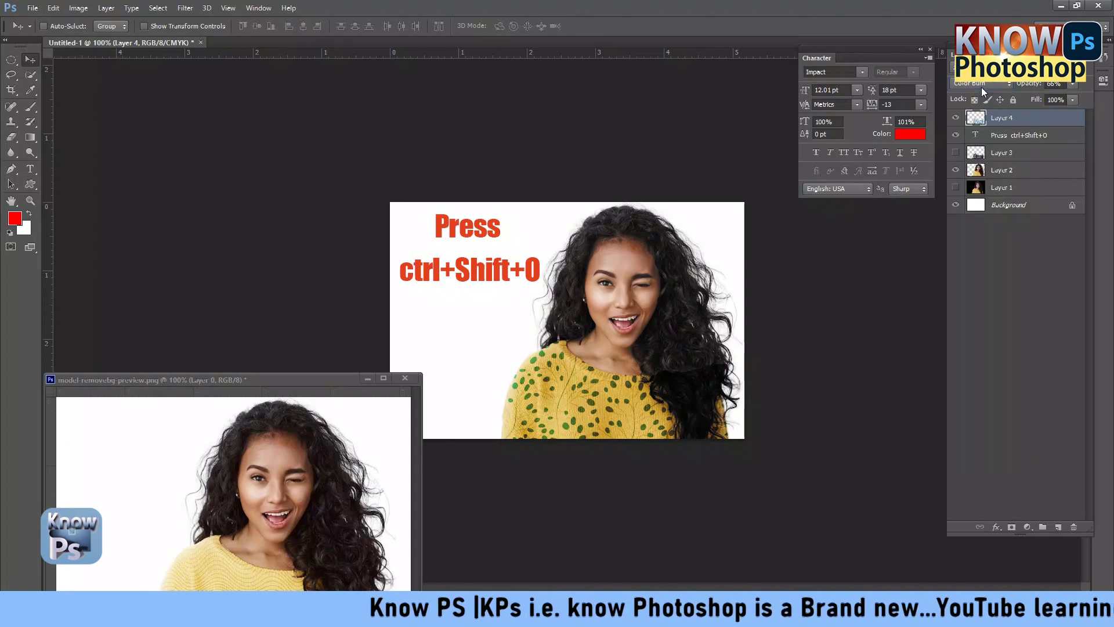
{"action": "key", "text": "Down"}
{"action": "key", "text": "Down"}
{"action": "key", "text": "Down"}
{"action": "key", "text": "Down"}
{"action": "key", "text": "Down"}
{"action": "key", "text": "Down"}
{"action": "key", "text": "Down"}
{"action": "key", "text": "Down"}
{"action": "key", "text": "Down"}
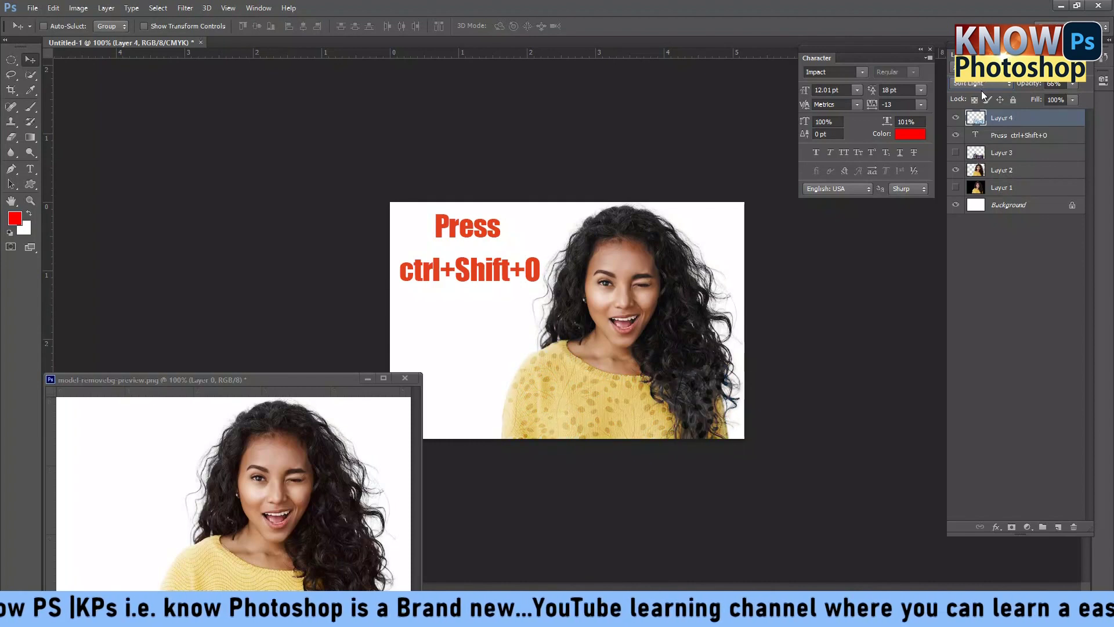
{"action": "key", "text": "Up"}
{"action": "key", "text": "Up"}
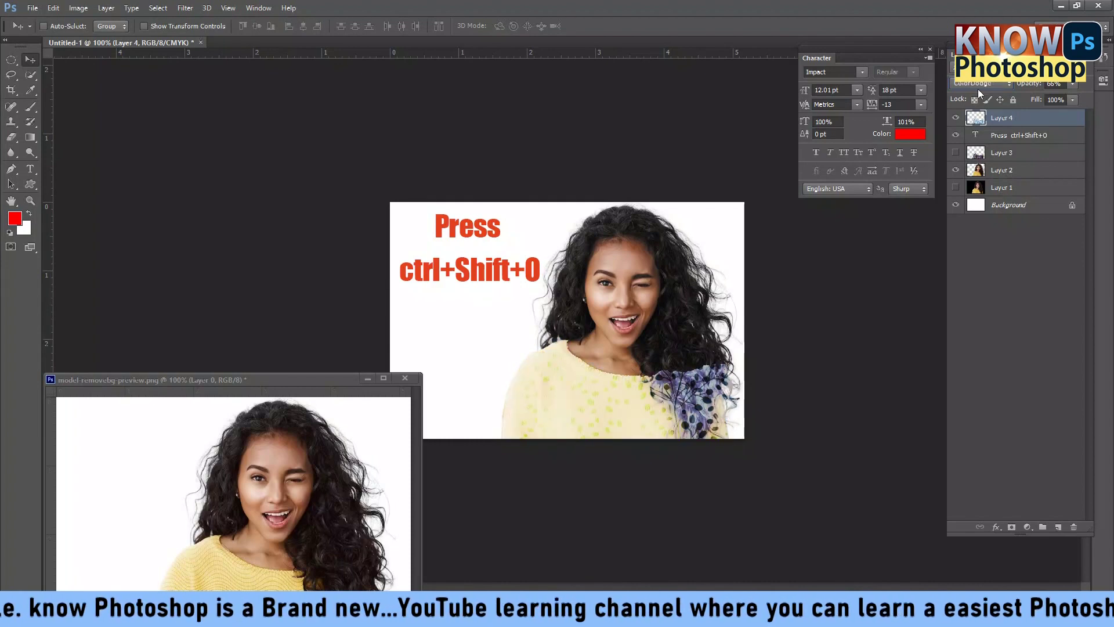
{"action": "key", "text": "Down"}
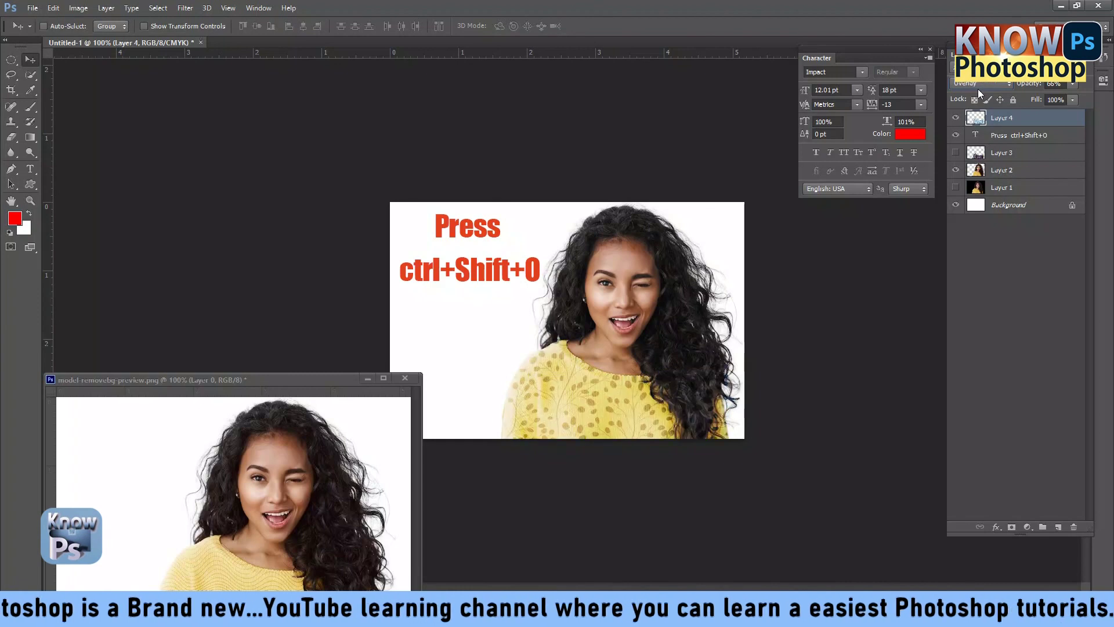
{"action": "left_click", "coordinate": [35, 168]}
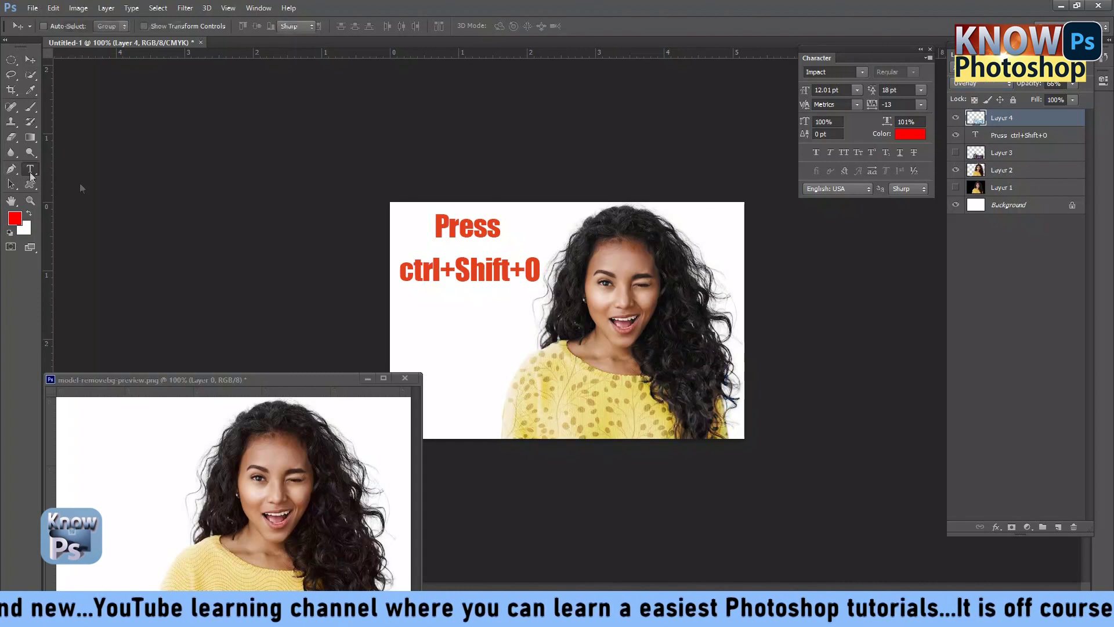
Step: Add the red text 'Use Blend' below the existing caption and nudge it up into place
{"action": "left_click", "coordinate": [459, 330]}
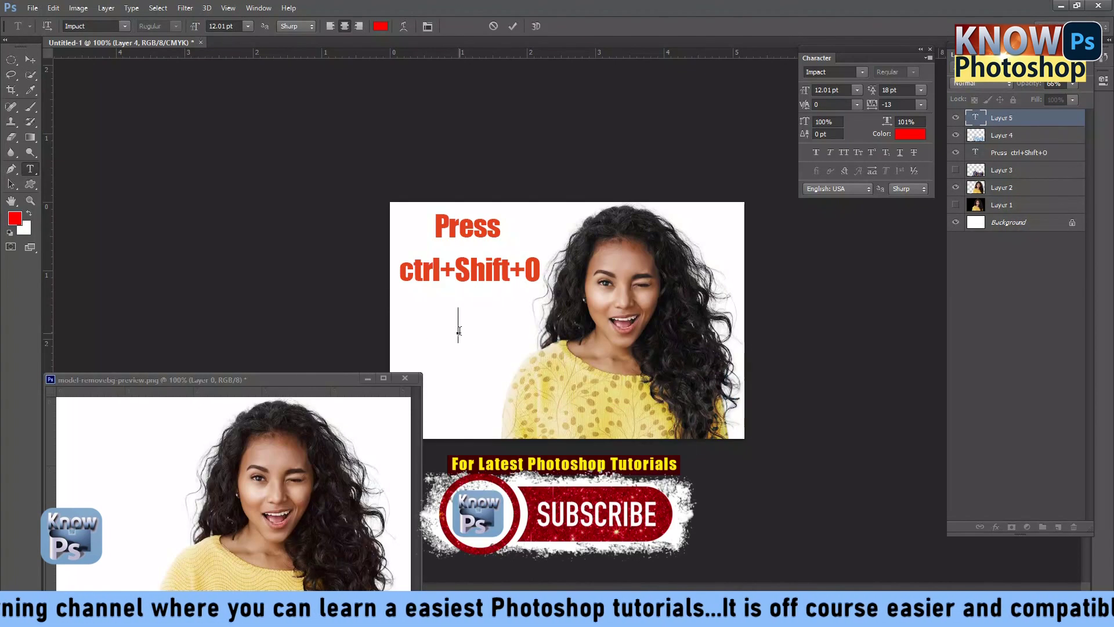
{"action": "type", "text": "Use Bl"}
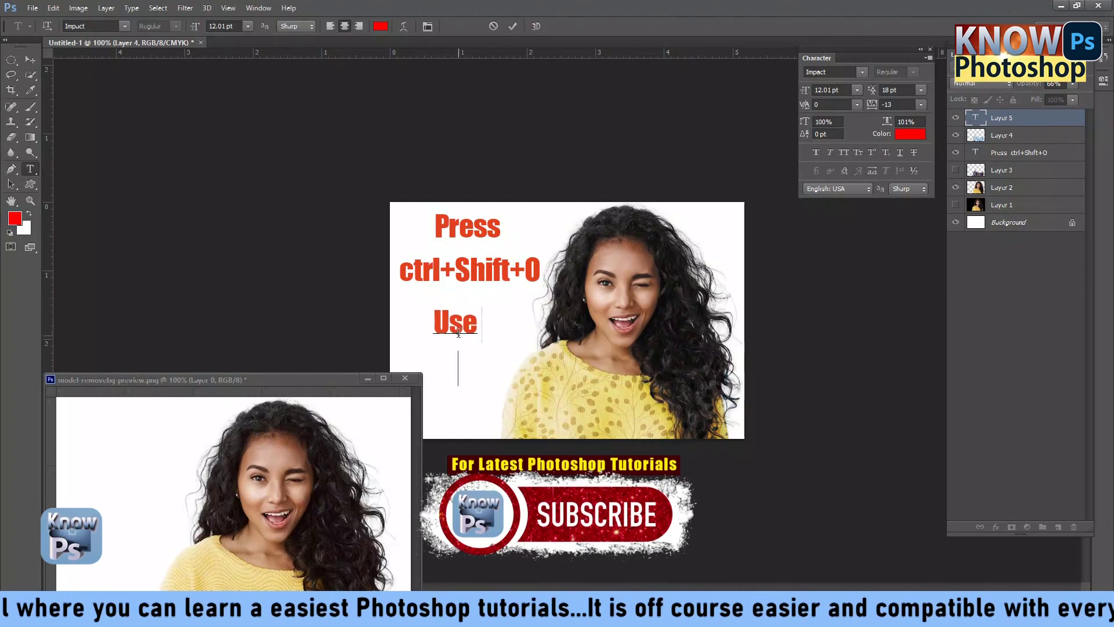
{"action": "type", "text": "end"}
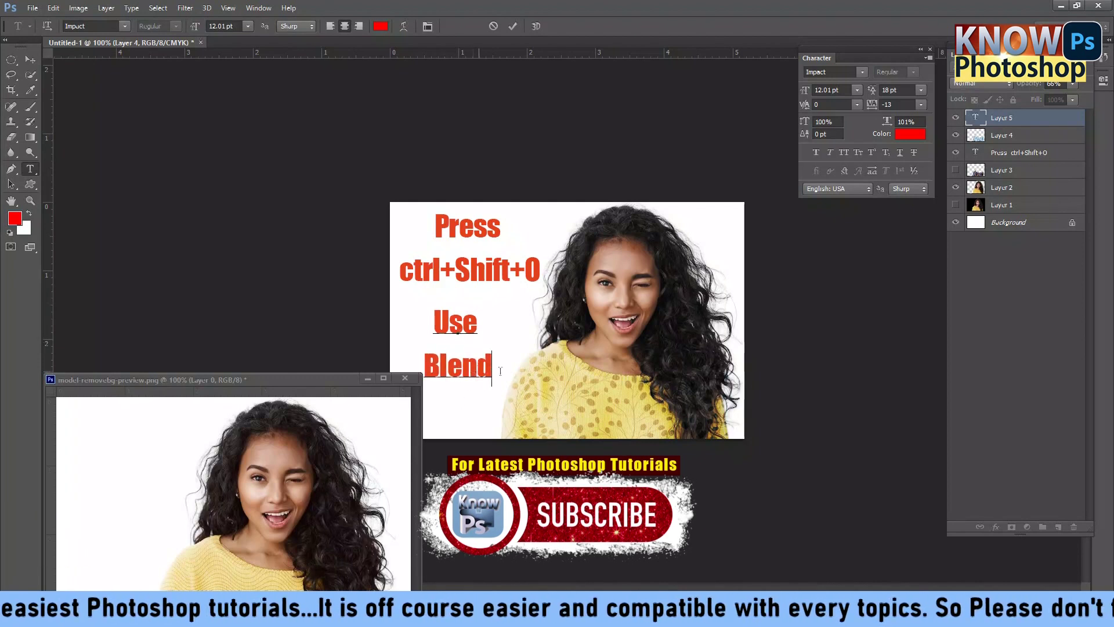
{"action": "left_click", "coordinate": [30, 59]}
{"action": "left_click_drag", "start_coordinate": [464, 336], "coordinate": [464, 322]}
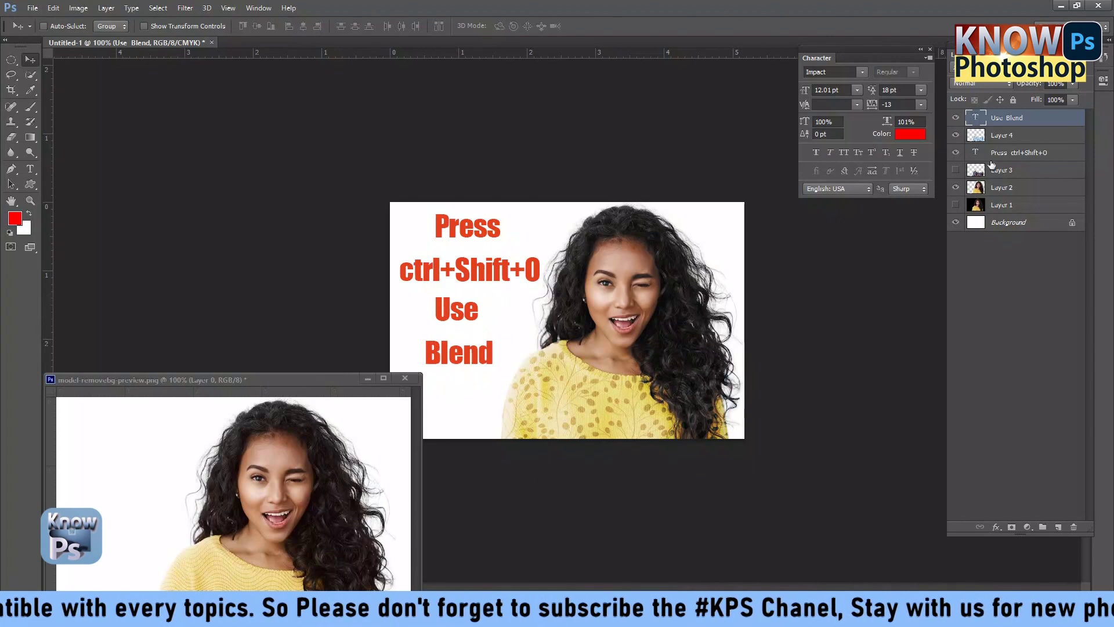
Step: Toggle layer visibility to hide the leftover pattern layers
{"action": "left_click", "coordinate": [956, 118]}
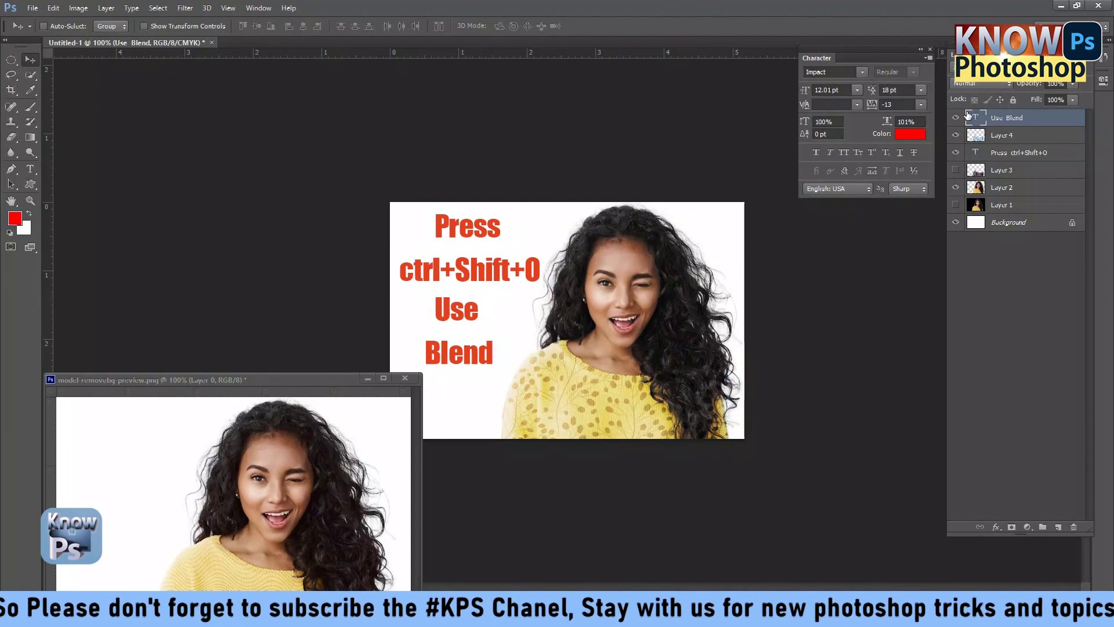
{"action": "left_click", "coordinate": [956, 169]}
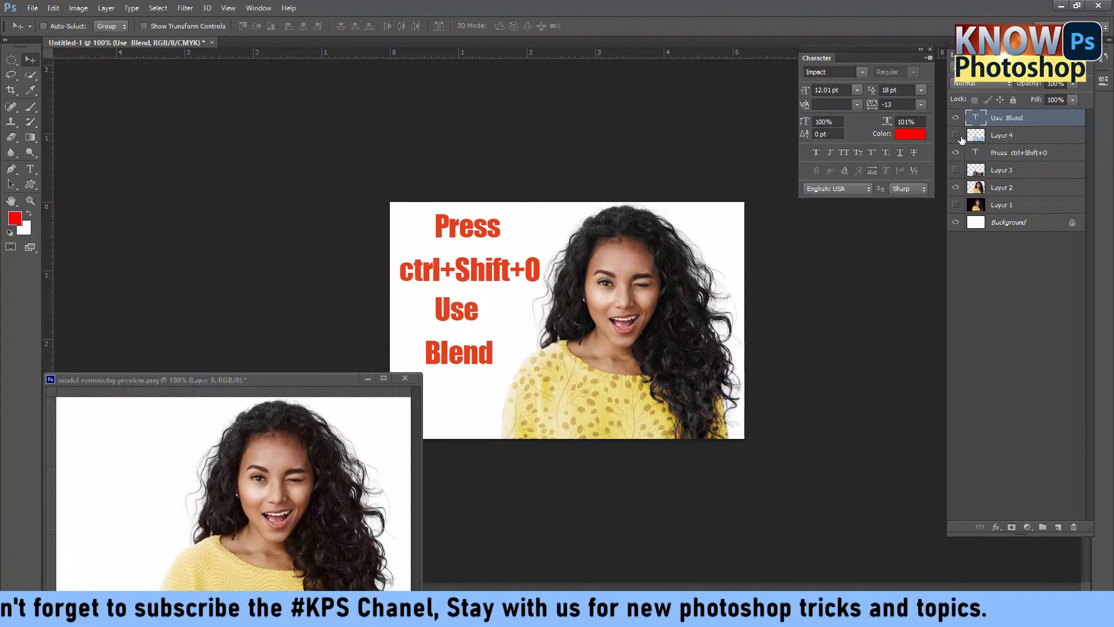
{"action": "left_click", "coordinate": [956, 135]}
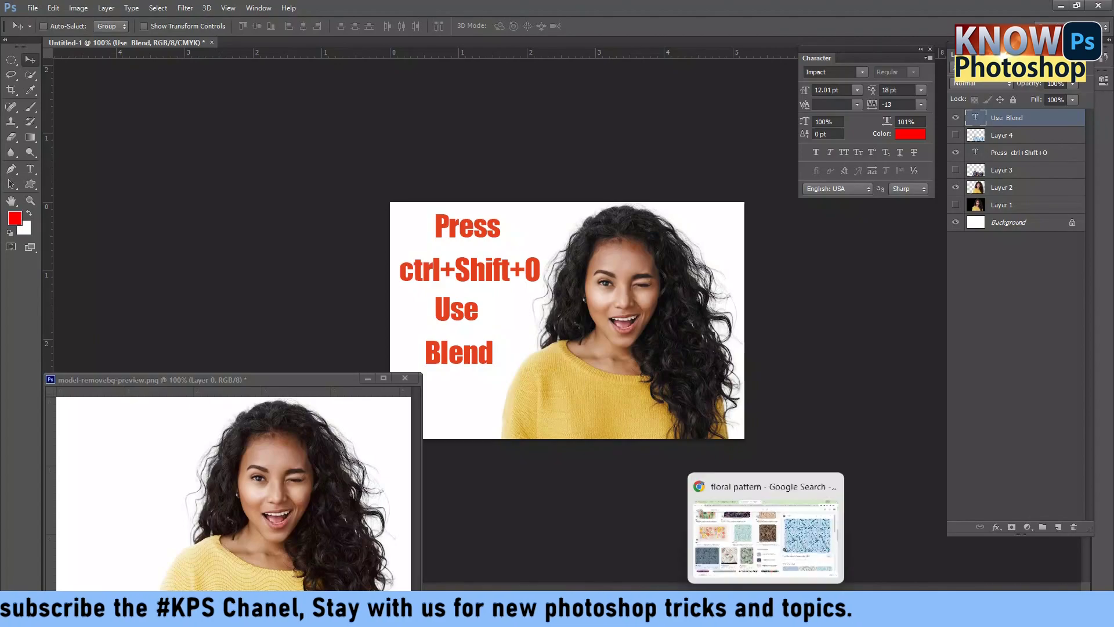
Step: Copy the 'Seamless Floral Pattern - Vector For Free' image in Chrome and return to Photoshop
{"action": "mouse_move", "coordinate": [766, 609]}
{"action": "left_click", "coordinate": [766, 531]}
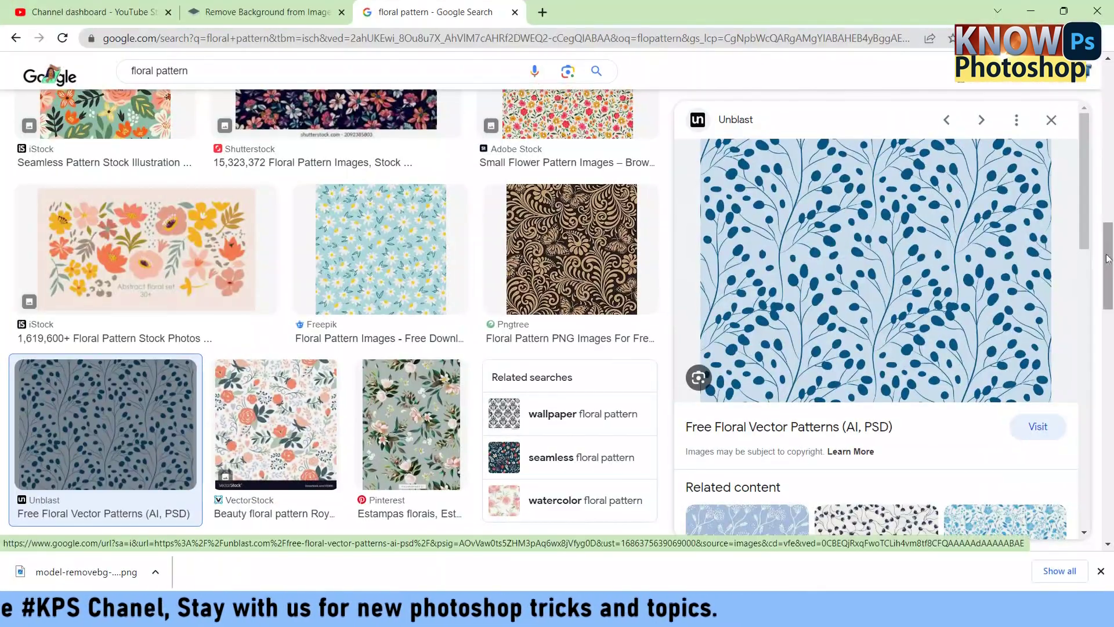
{"action": "left_click_drag", "start_coordinate": [1108, 258], "coordinate": [1106, 412]}
{"action": "scroll", "coordinate": [1105, 412], "scroll_direction": "down", "scroll_amount": 4}
{"action": "scroll", "coordinate": [172, 446], "scroll_direction": "up", "scroll_amount": 9}
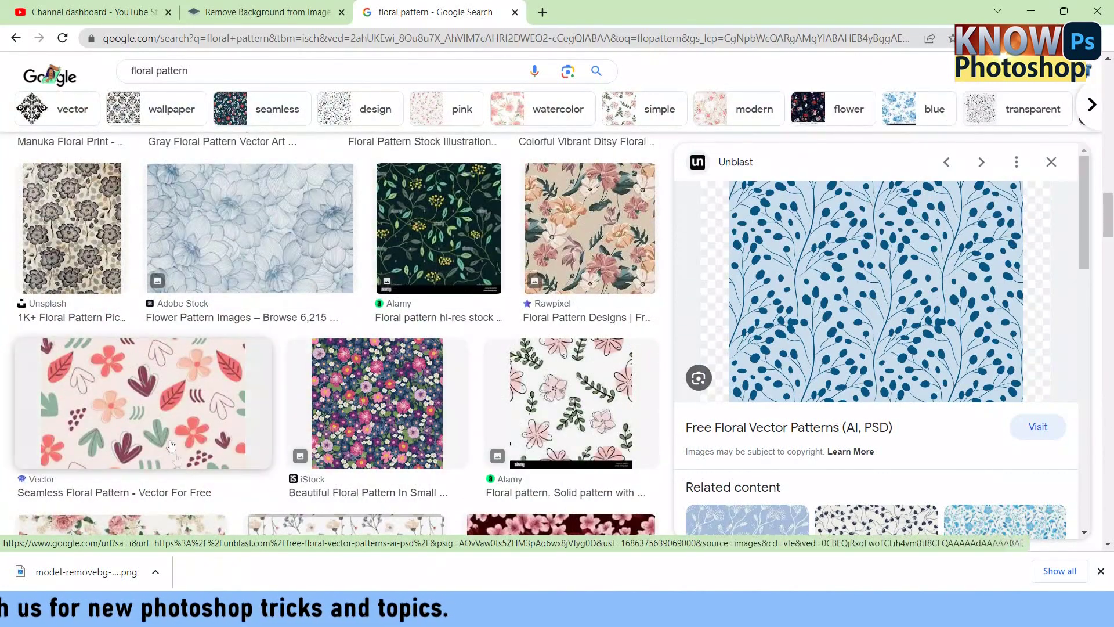
{"action": "left_click", "coordinate": [172, 445]}
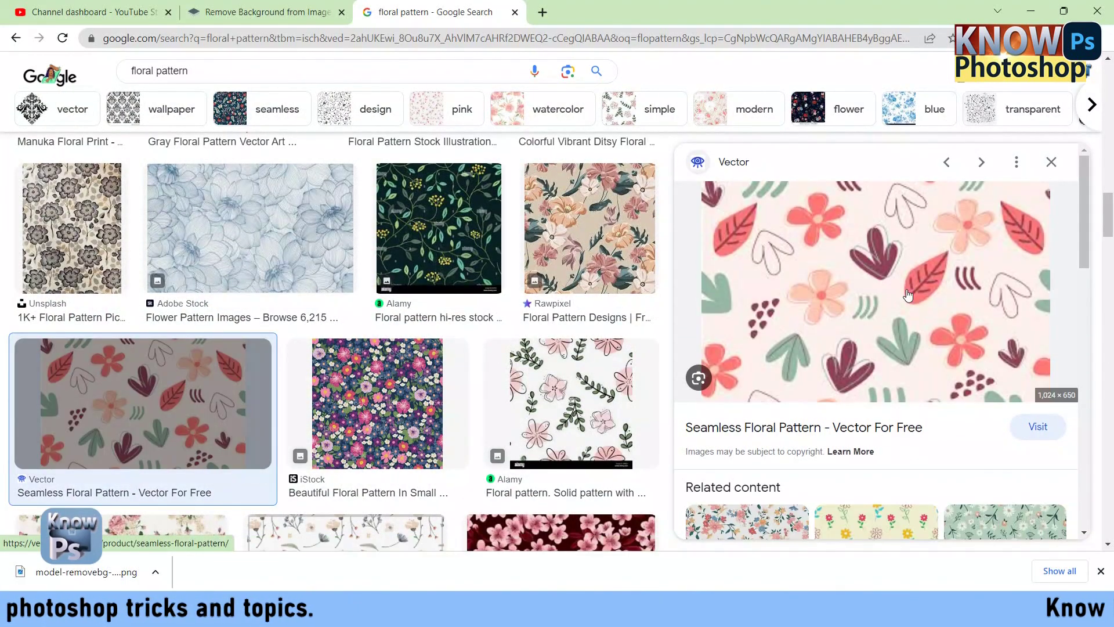
{"action": "right_click", "coordinate": [909, 296]}
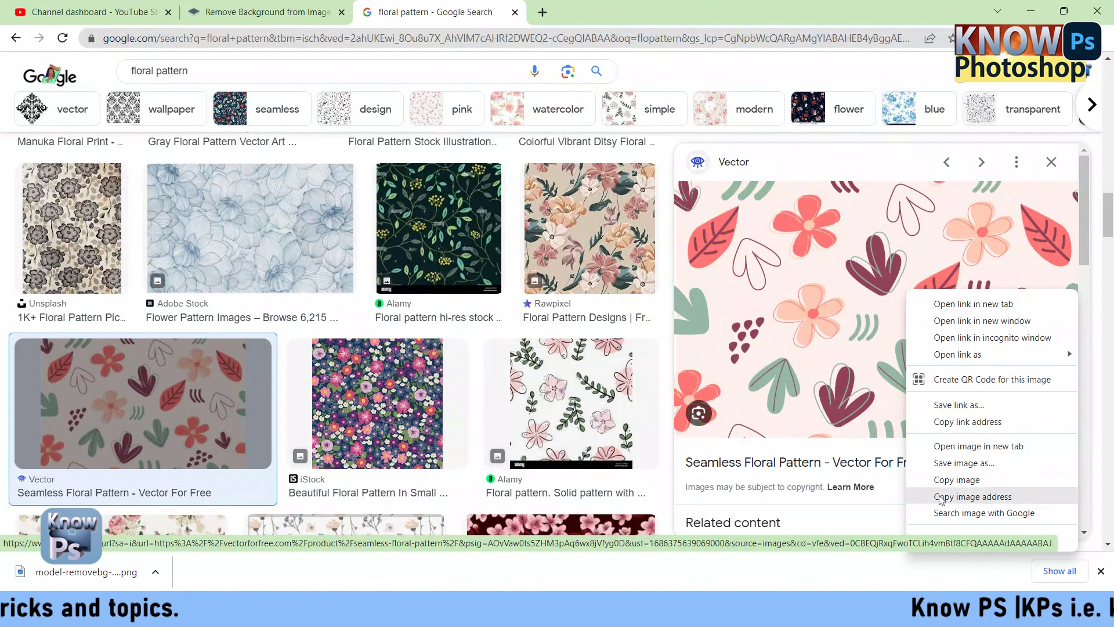
{"action": "left_click", "coordinate": [958, 480]}
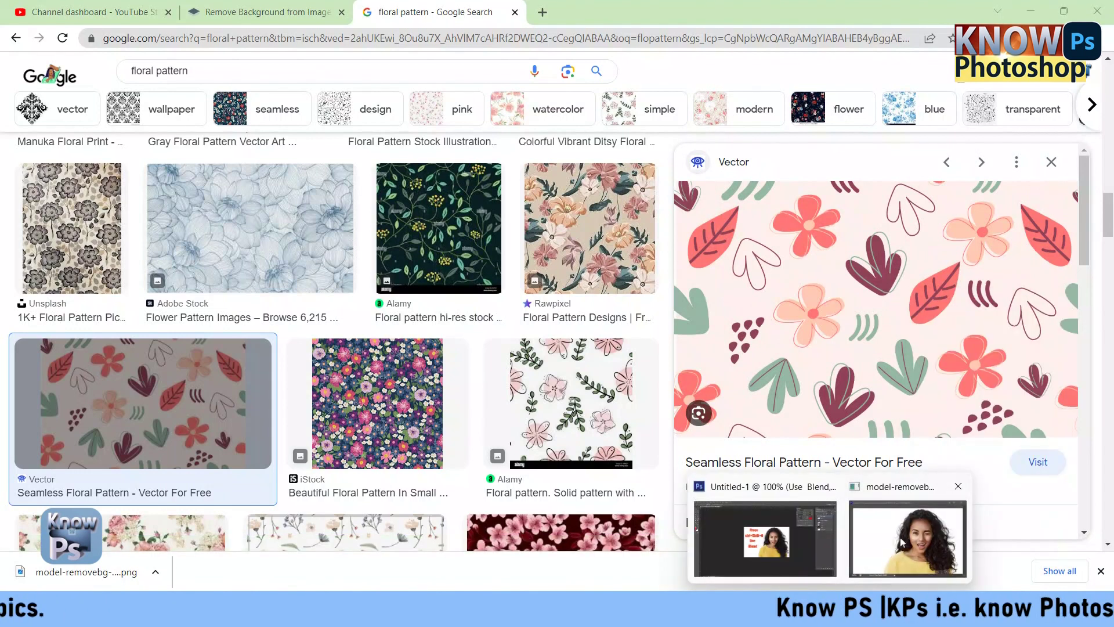
{"action": "left_click", "coordinate": [901, 541]}
{"action": "left_click", "coordinate": [287, 447]}
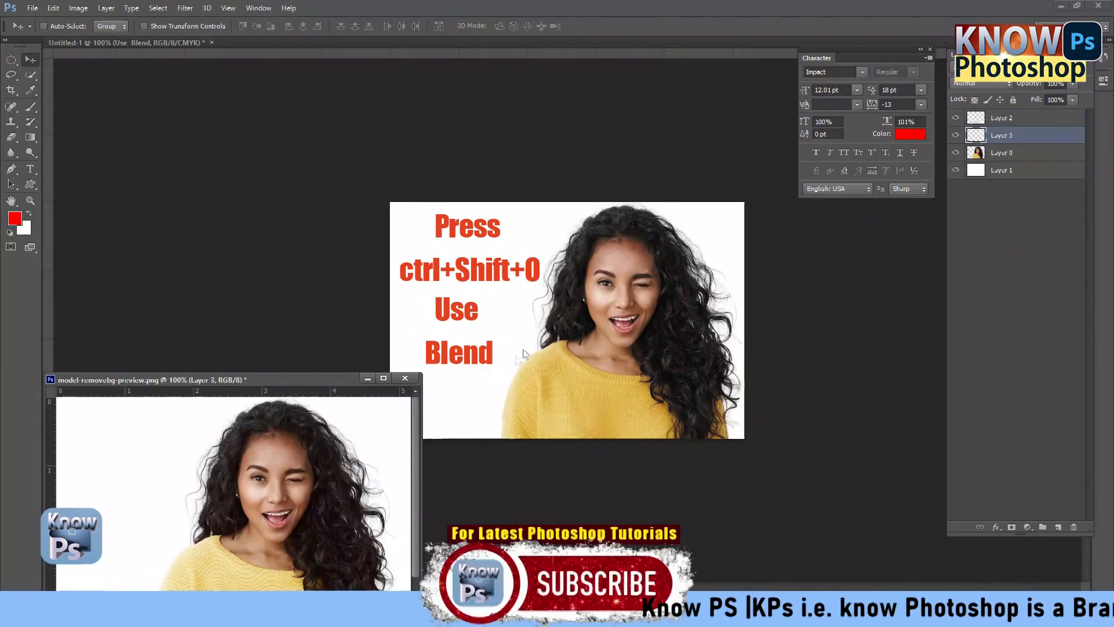
Step: Paste the floral pattern into Untitled-1, scaled to about 38% and placed over the sweater
{"action": "key", "text": "ctrl+v"}
{"action": "left_click", "coordinate": [465, 381]}
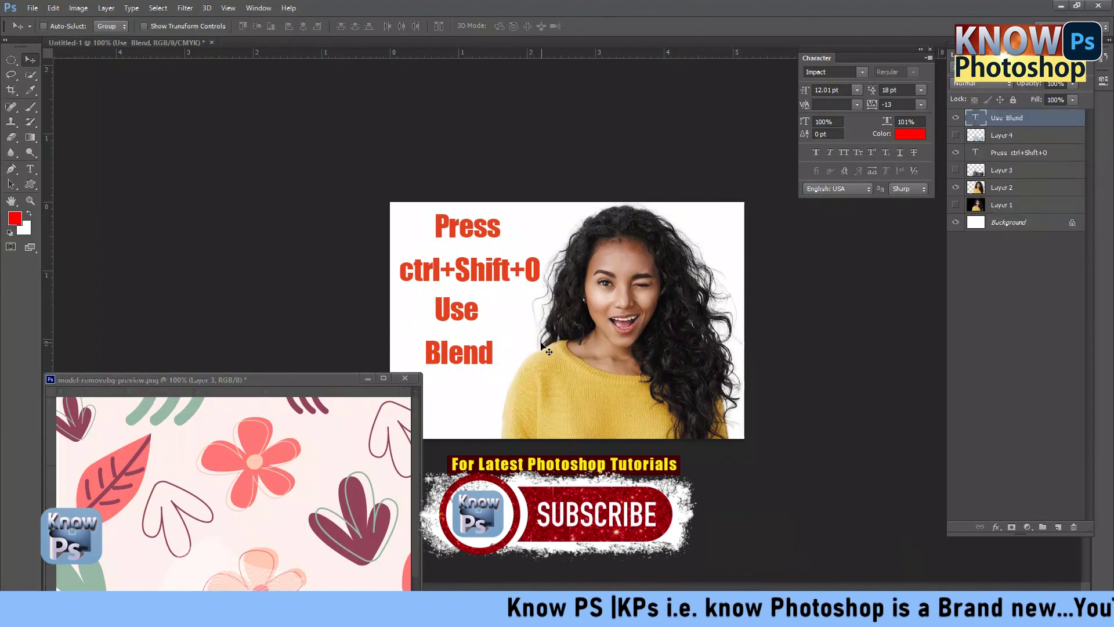
{"action": "key", "text": "ctrl+v"}
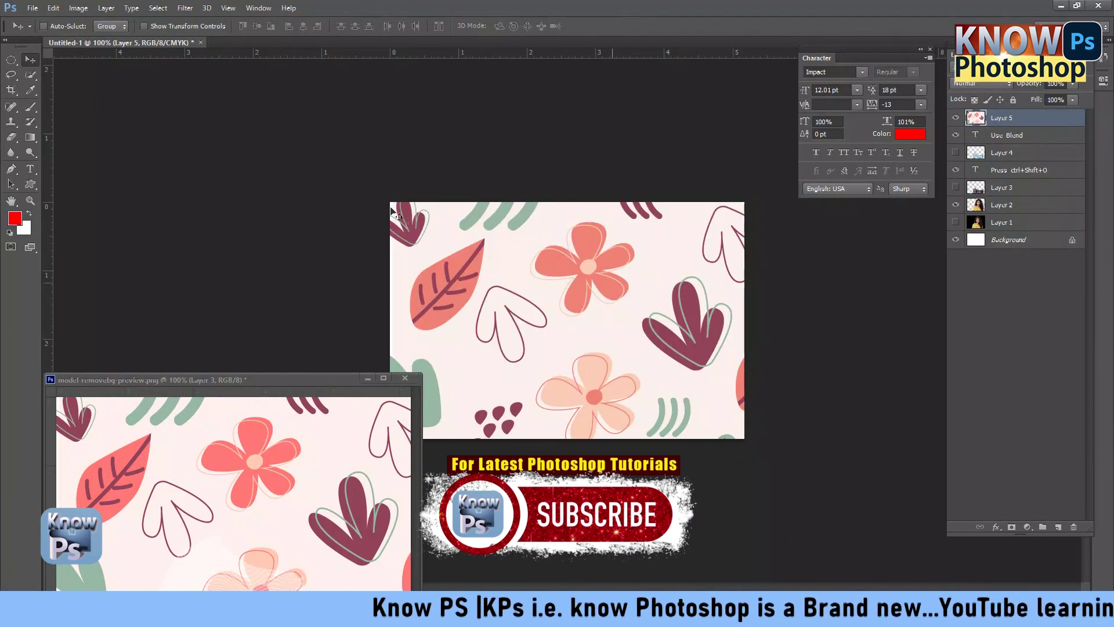
{"action": "key", "text": "ctrl+t"}
{"action": "left_click_drag", "start_coordinate": [390, 204], "coordinate": [758, 416]}
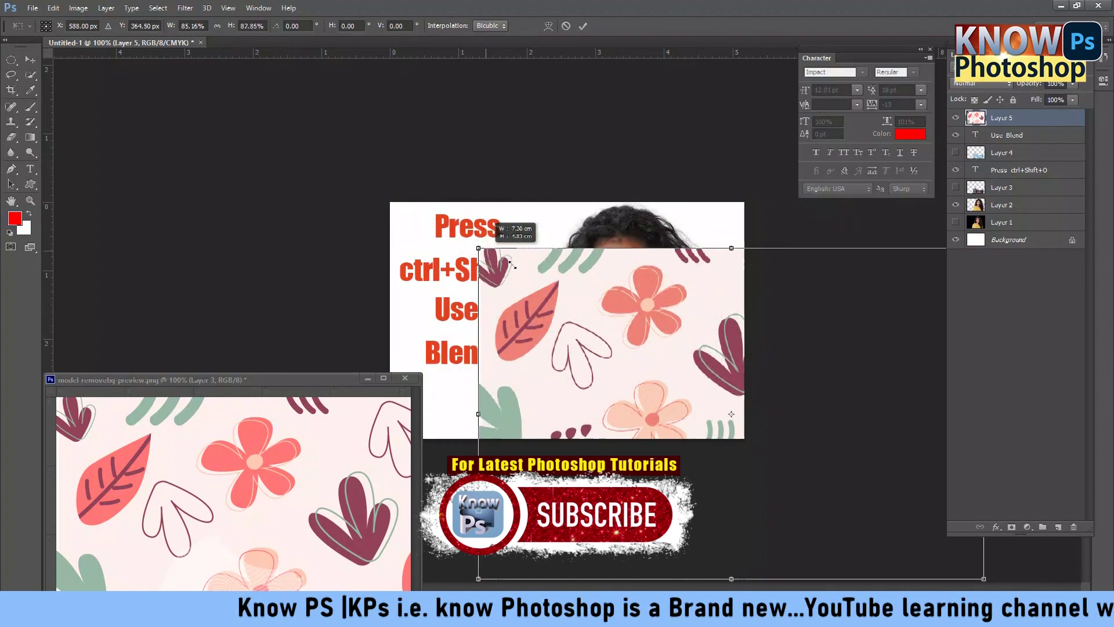
{"action": "left_click_drag", "start_coordinate": [803, 477], "coordinate": [547, 401]}
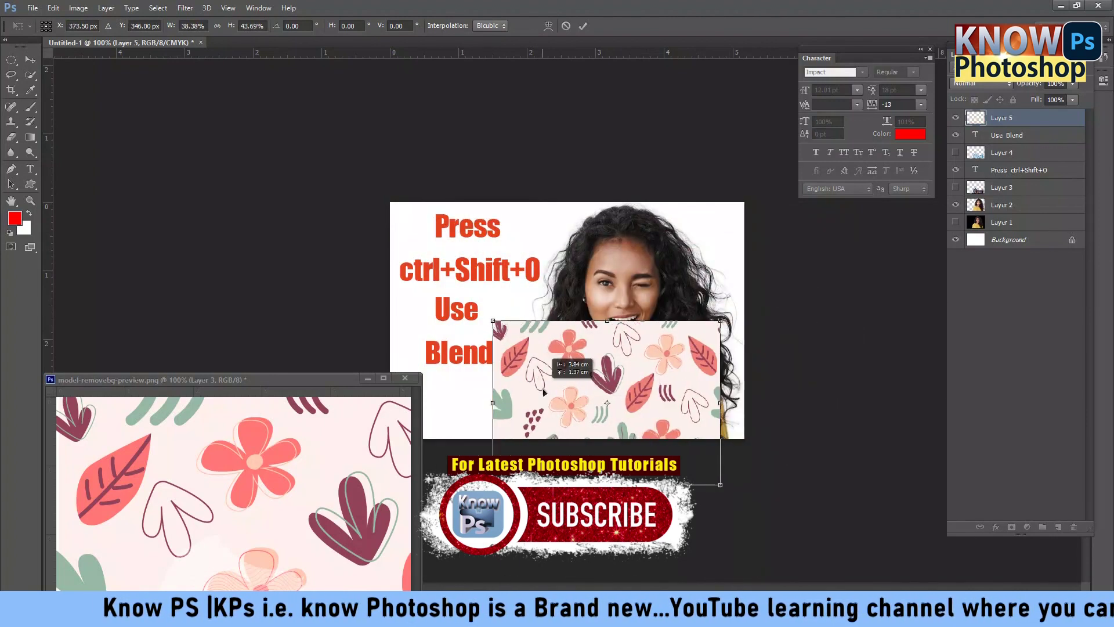
{"action": "key", "text": "Return"}
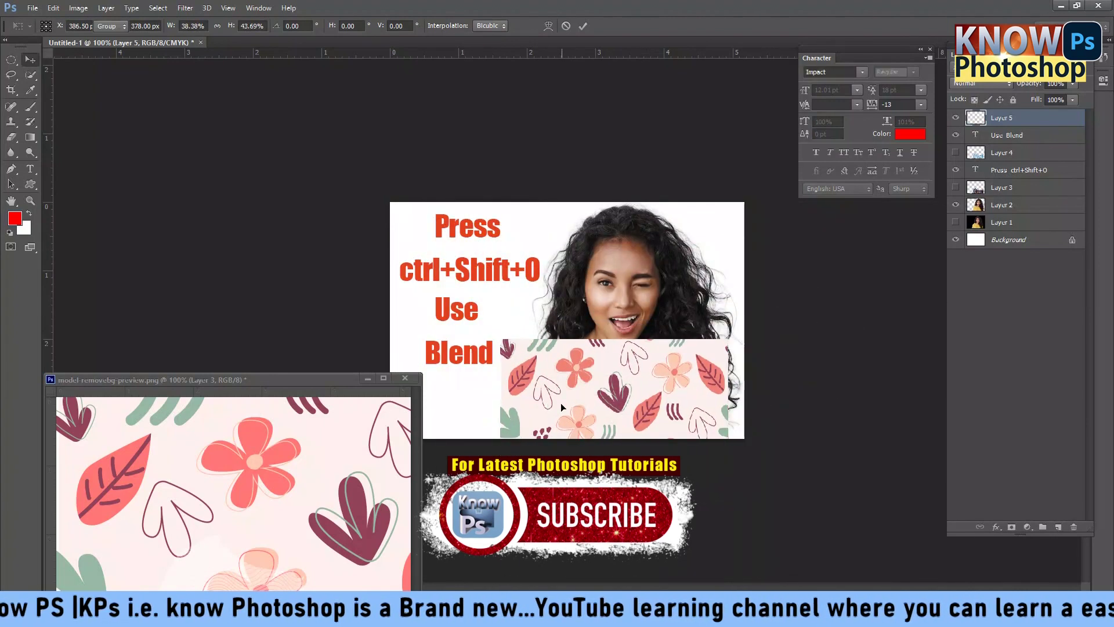
Step: Put the floral pattern layer back into Free Transform in Warp mode
{"action": "key", "text": "ctrl+t"}
{"action": "right_click", "coordinate": [562, 408]}
{"action": "left_click", "coordinate": [598, 276]}
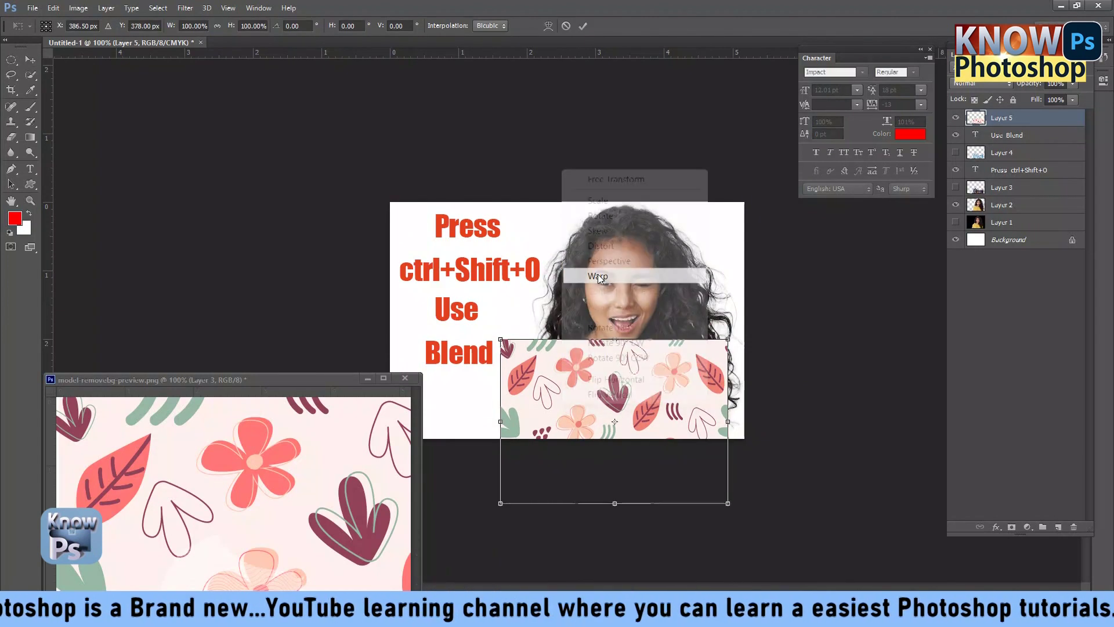
Step: Warp the pattern's top-left corner and left edge around the shoulder, then delete the part above the neckline
{"action": "left_click_drag", "start_coordinate": [500, 341], "coordinate": [540, 341]}
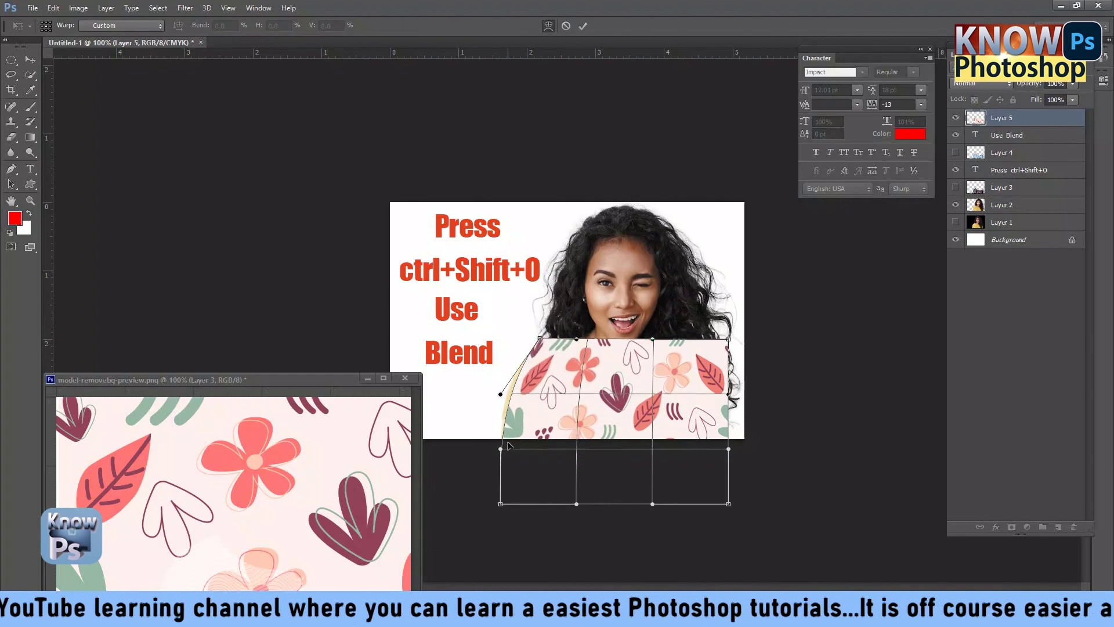
{"action": "left_click_drag", "start_coordinate": [500, 394], "coordinate": [493, 400]}
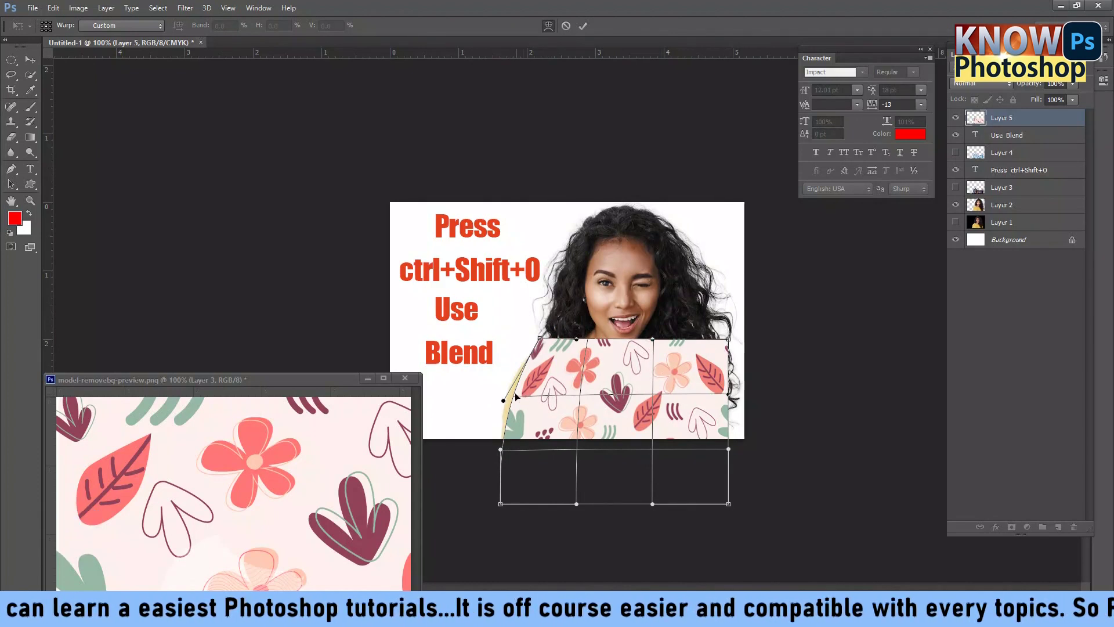
{"action": "left_click_drag", "start_coordinate": [504, 401], "coordinate": [475, 404]}
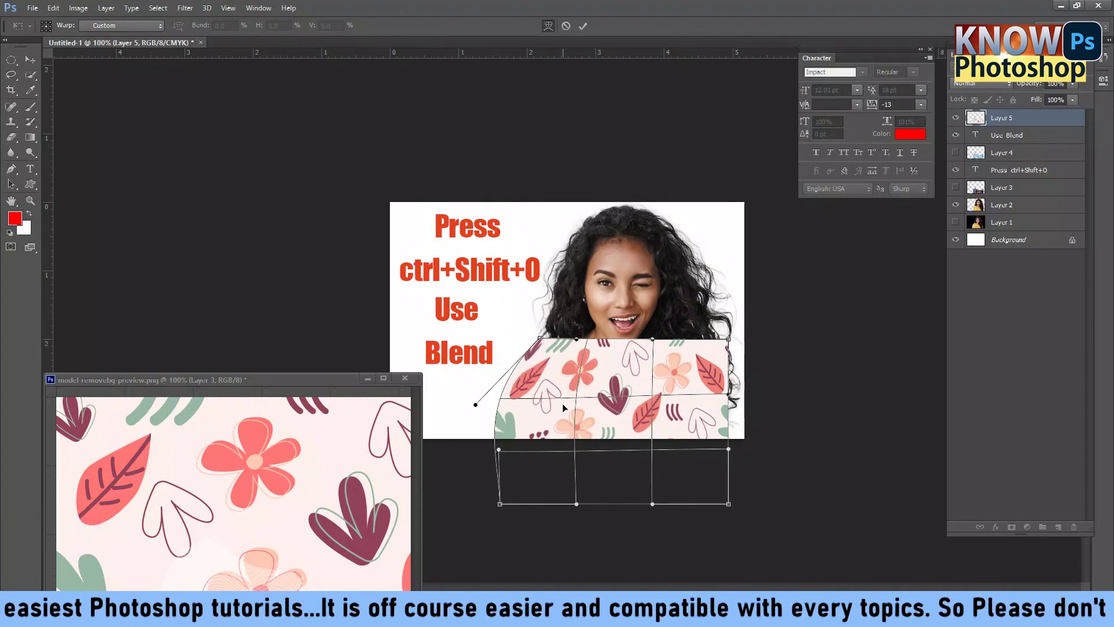
{"action": "key", "text": "Return"}
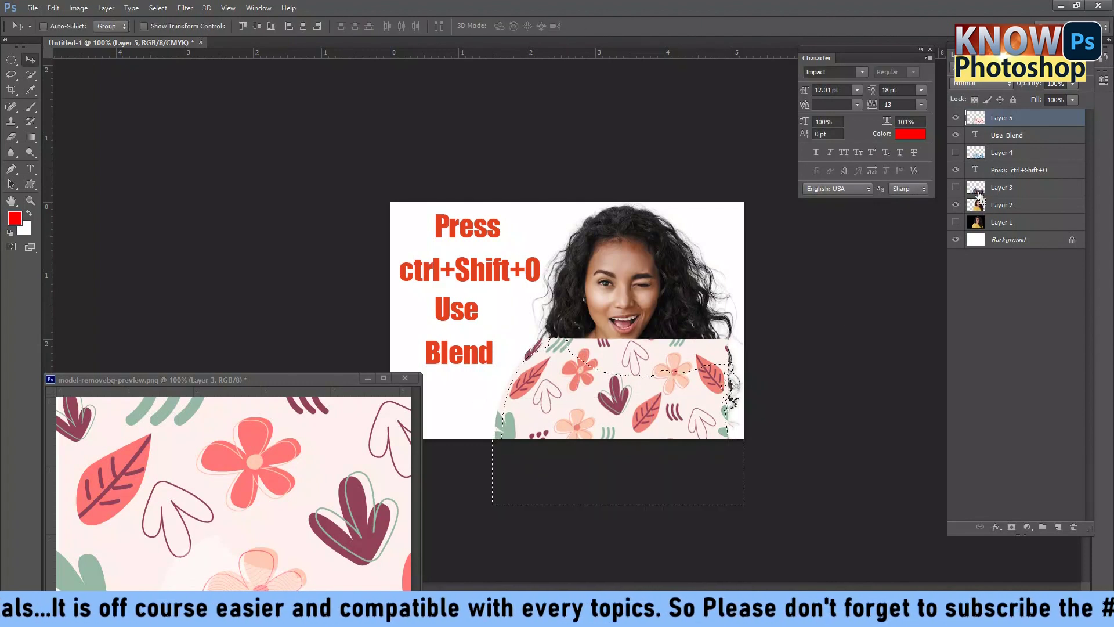
{"action": "key", "text": "Delete"}
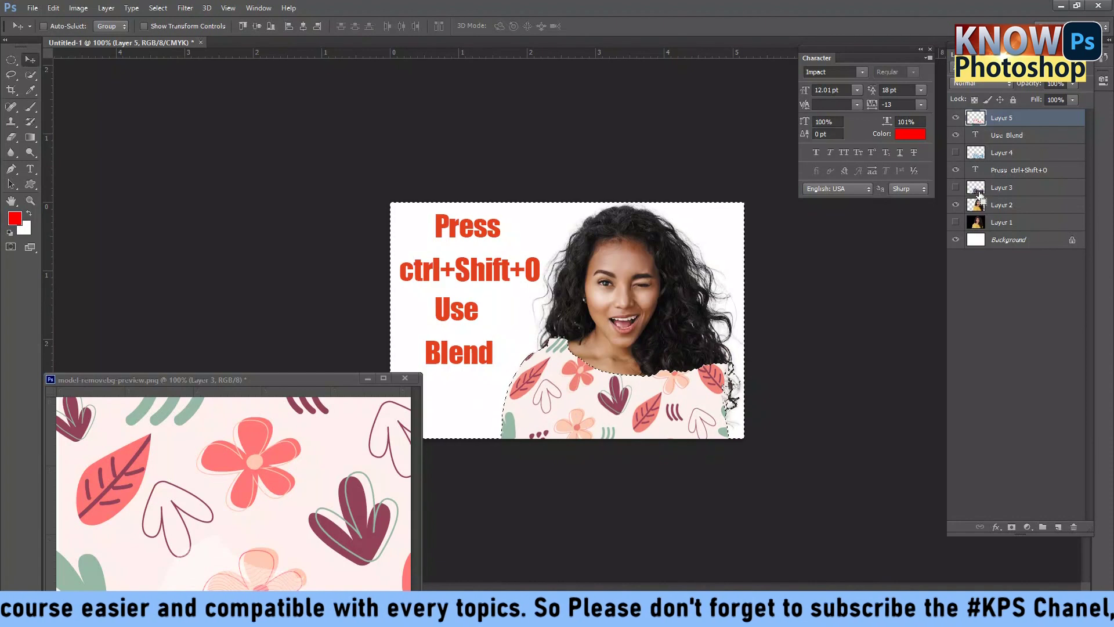
Step: Set Layer 5's blend mode to Darker Color and minimize the model-removebg-preview.png window
{"action": "left_click", "coordinate": [956, 82]}
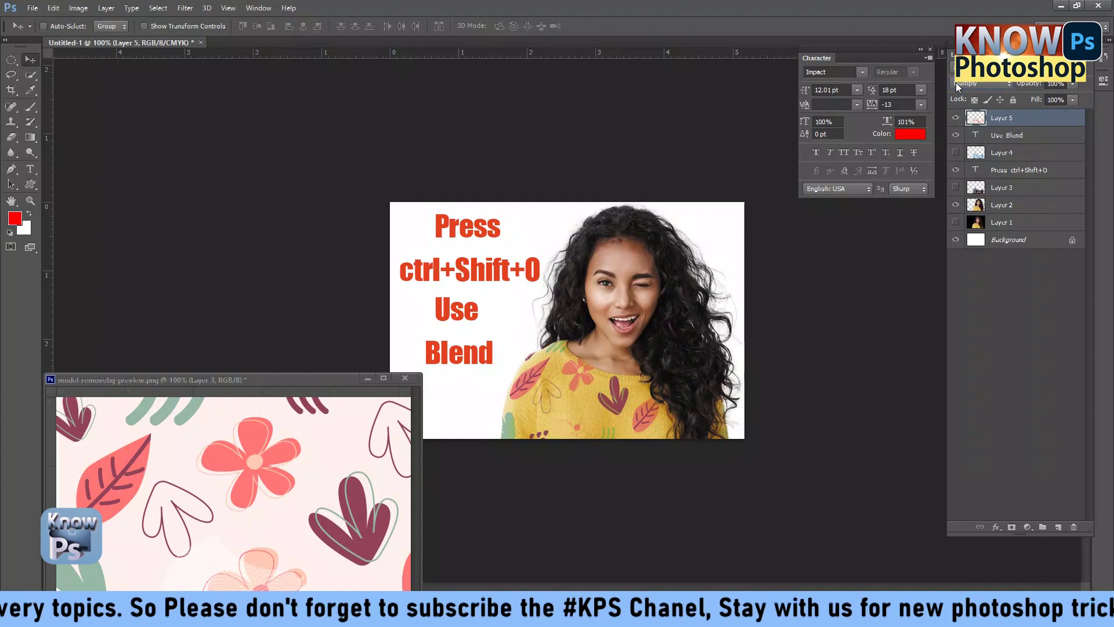
{"action": "scroll", "coordinate": [958, 87], "scroll_direction": "down", "scroll_amount": 2}
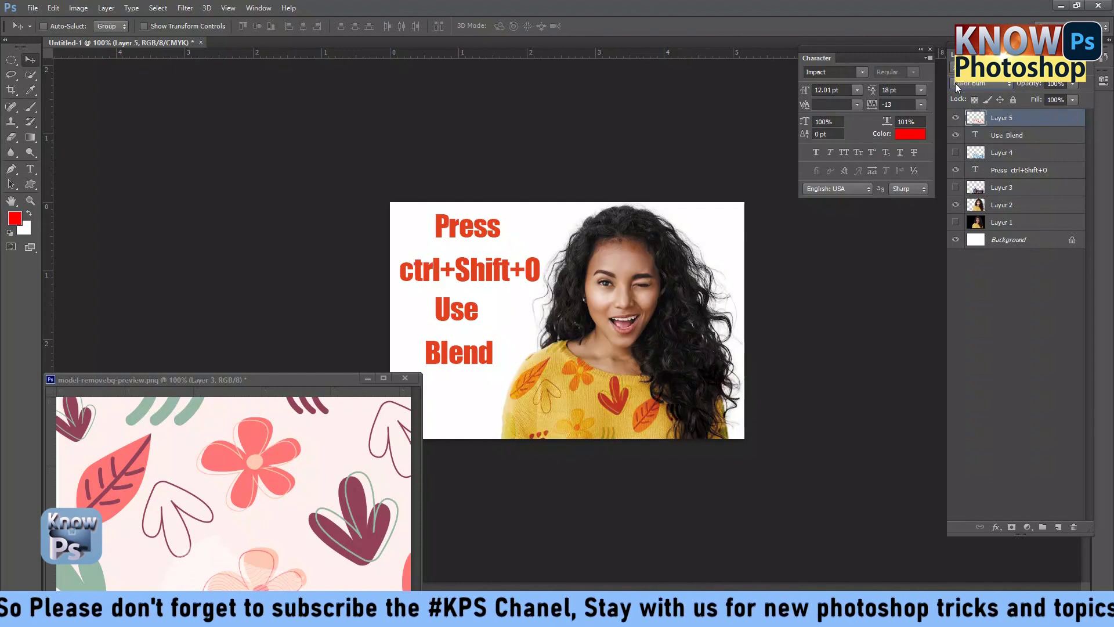
{"action": "scroll", "coordinate": [957, 87], "scroll_direction": "down", "scroll_amount": 2}
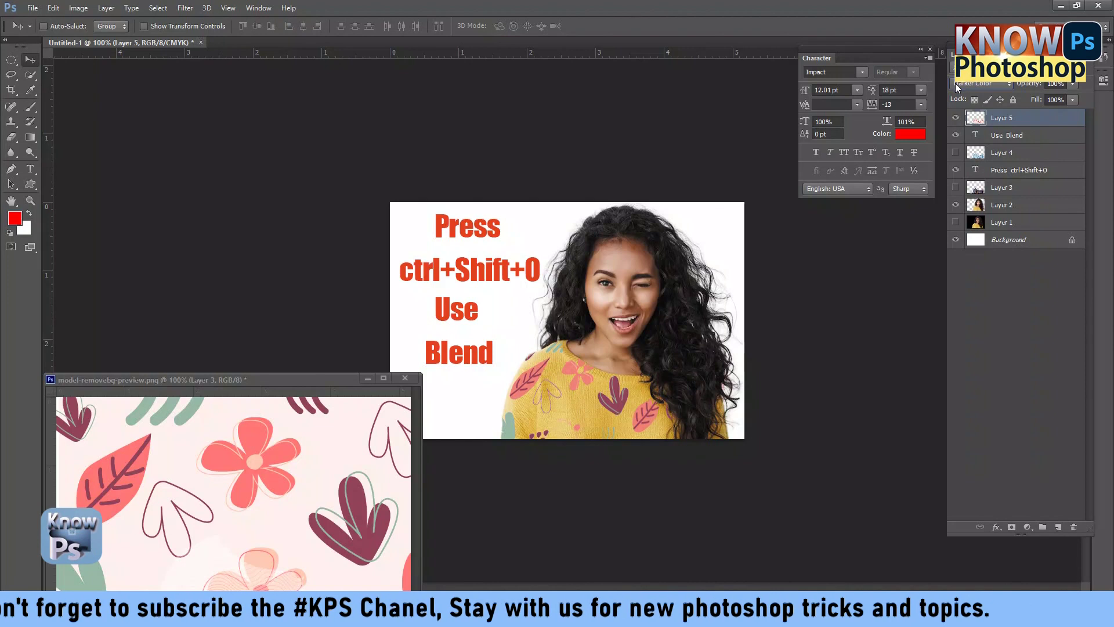
{"action": "scroll", "coordinate": [958, 87], "scroll_direction": "down", "scroll_amount": 1}
{"action": "scroll", "coordinate": [958, 87], "scroll_direction": "up", "scroll_amount": 1}
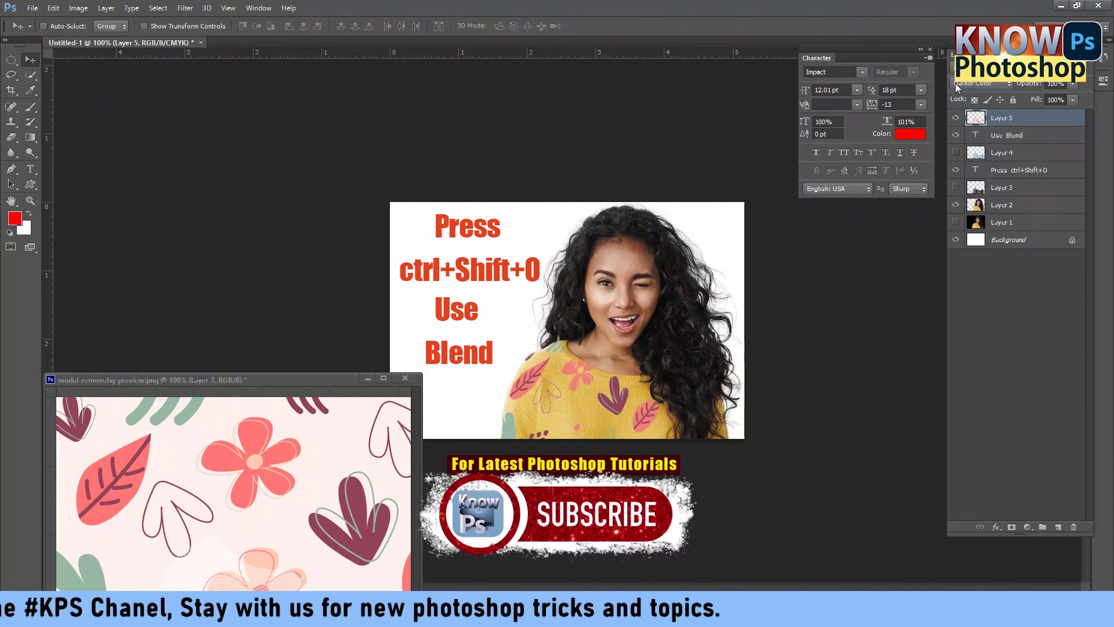
{"action": "left_click", "coordinate": [368, 379]}
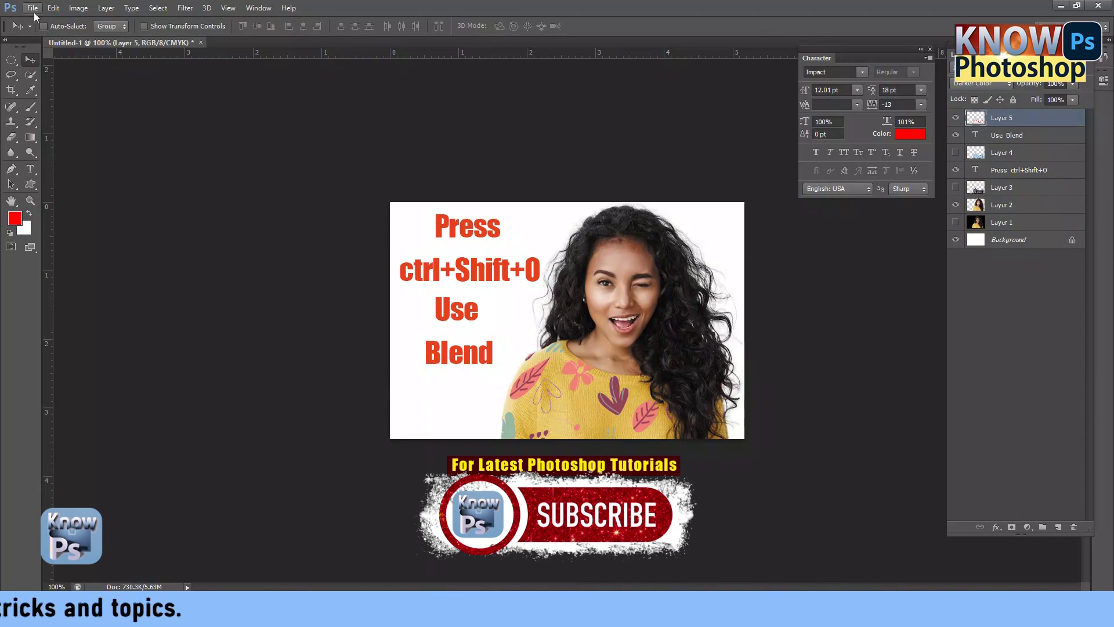
Step: Add the red text 'all done' just beneath 'Use Blend' and commit it
{"action": "left_click", "coordinate": [31, 172]}
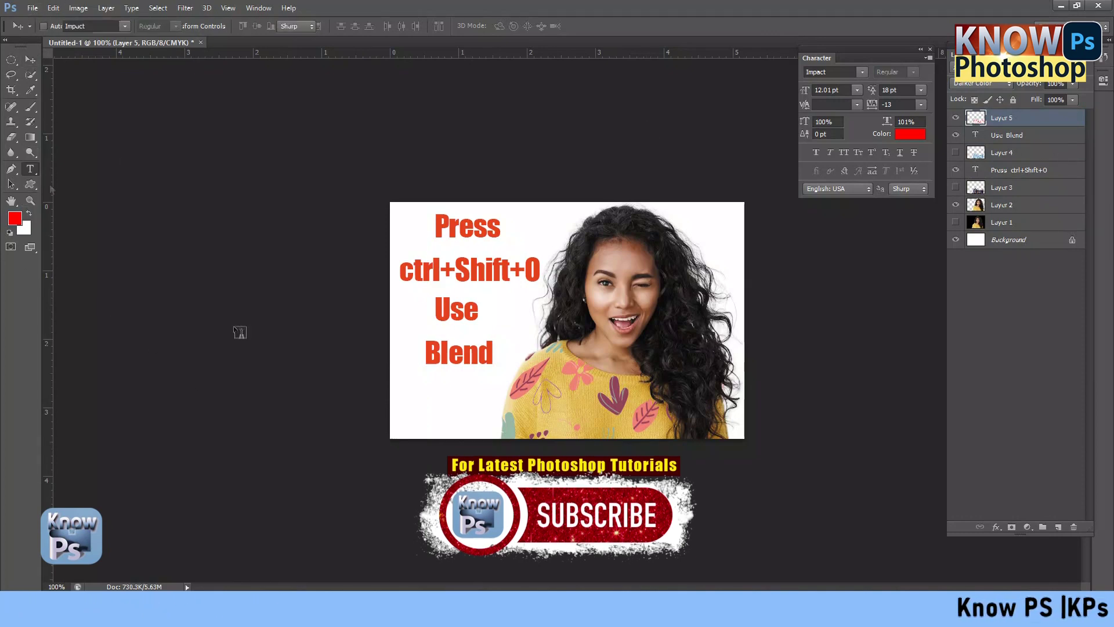
{"action": "left_click", "coordinate": [411, 399]}
{"action": "type", "text": "a"}
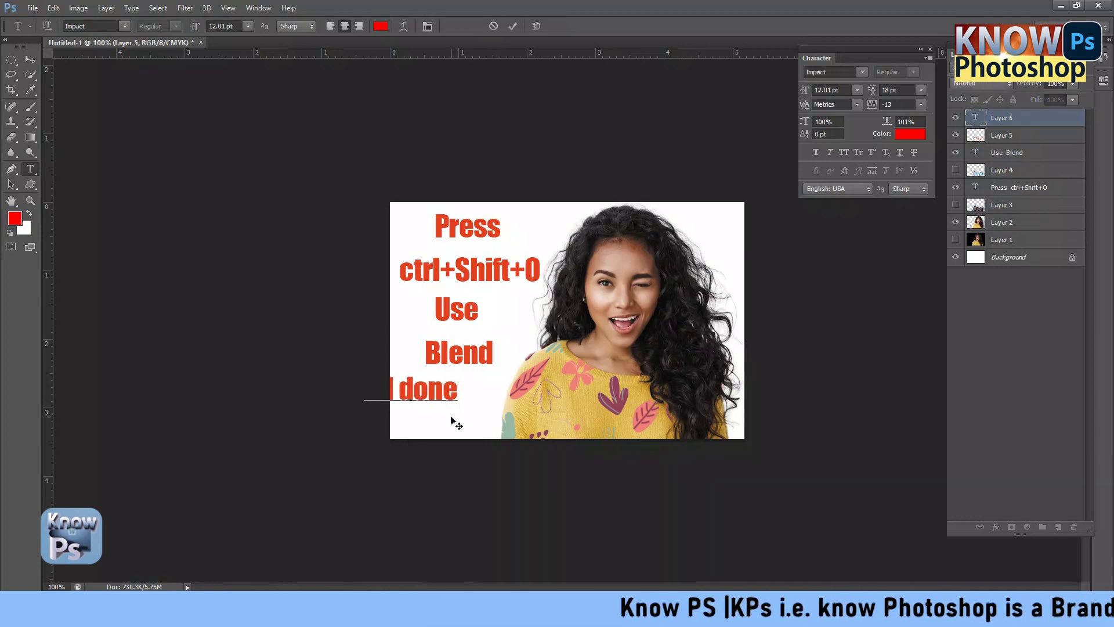
{"action": "left_click_drag", "start_coordinate": [452, 419], "coordinate": [513, 436]}
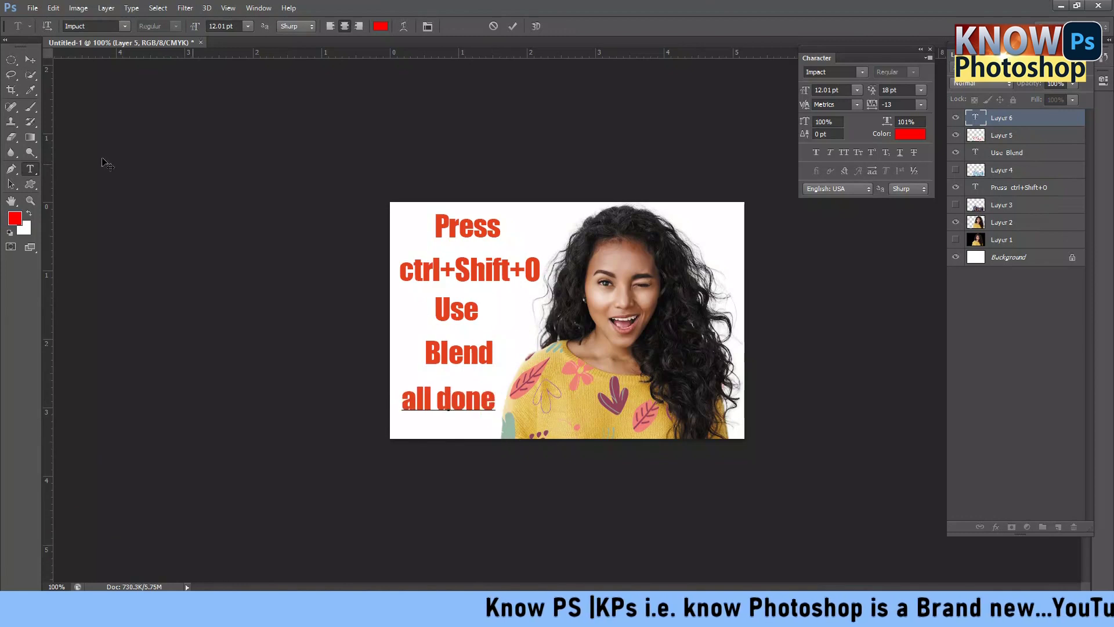
{"action": "left_click", "coordinate": [30, 59]}
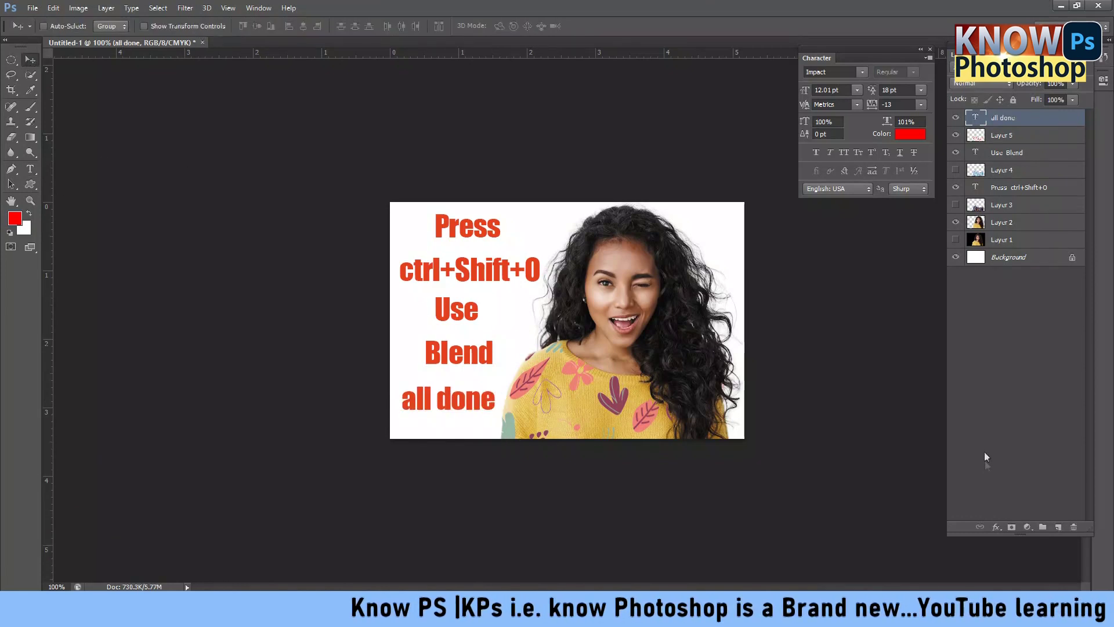